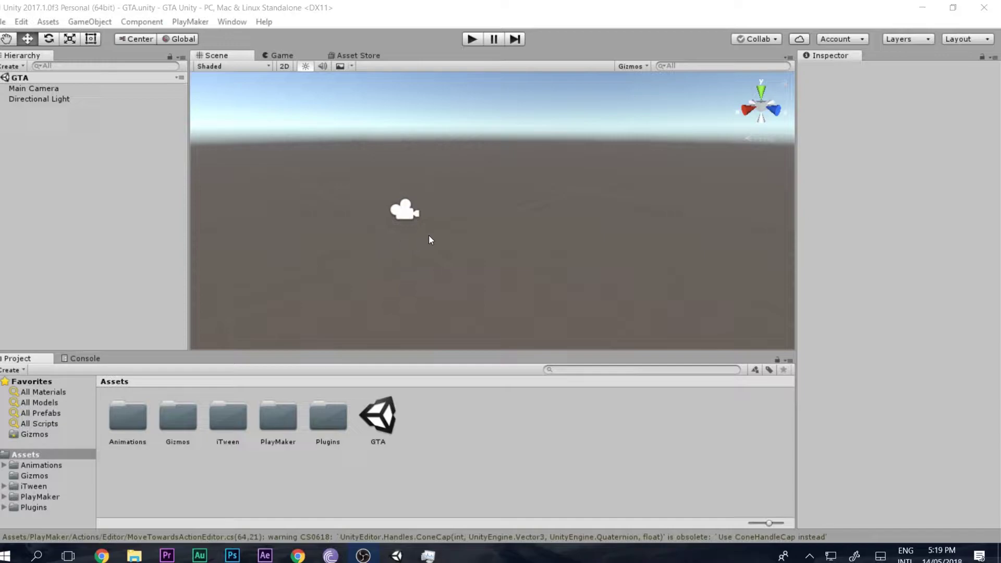
pyautogui.moveTo(437, 243); pyautogui.dragTo(423, 245, button='right')
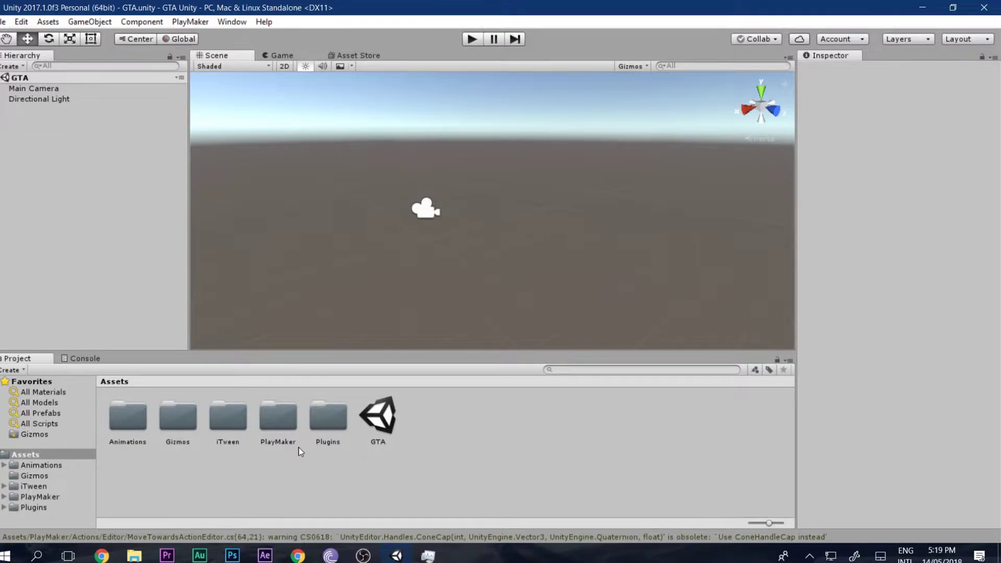
pyautogui.click(161, 427)
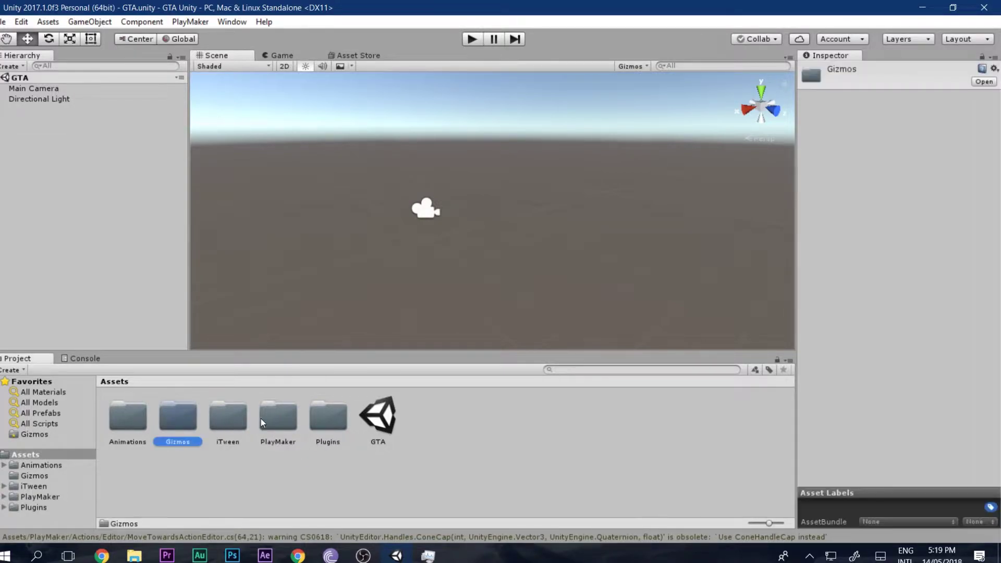
pyautogui.keyDown('shift'); pyautogui.click(313, 410); pyautogui.keyUp('shift')
pyautogui.click(291, 472)
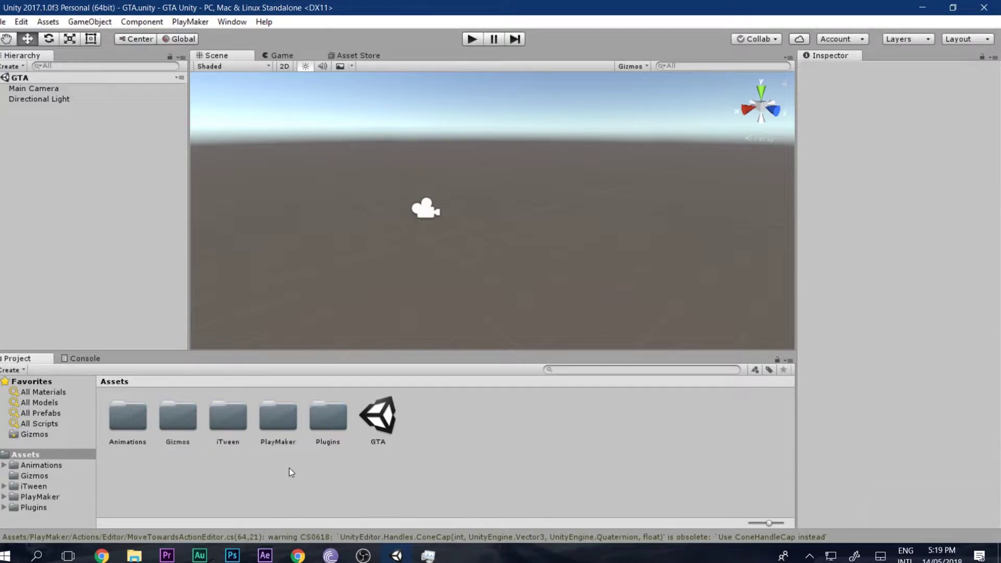
# Examine the Animations folder's contents: the WatchDogs model, the BasicMovement clips, and the Materials and WatchDogs.fbm subfolders.
pyautogui.doubleClick(127, 417)
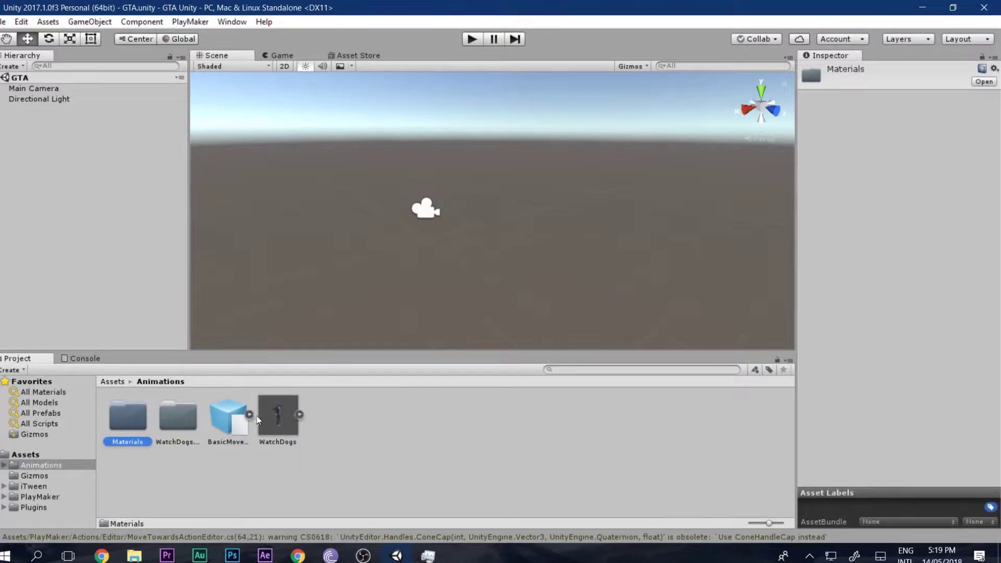
pyautogui.click(278, 417)
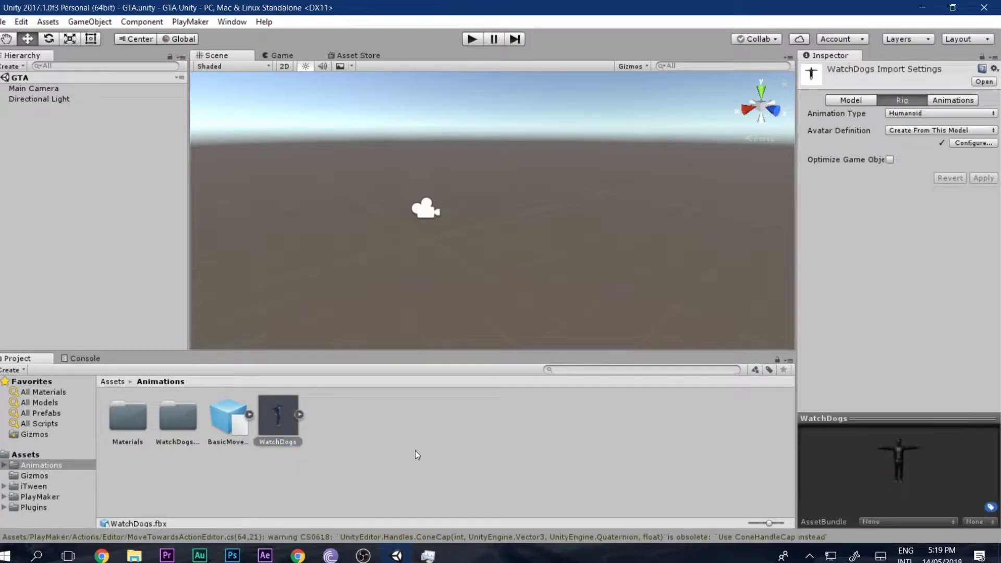
pyautogui.click(244, 420)
pyautogui.click(249, 414)
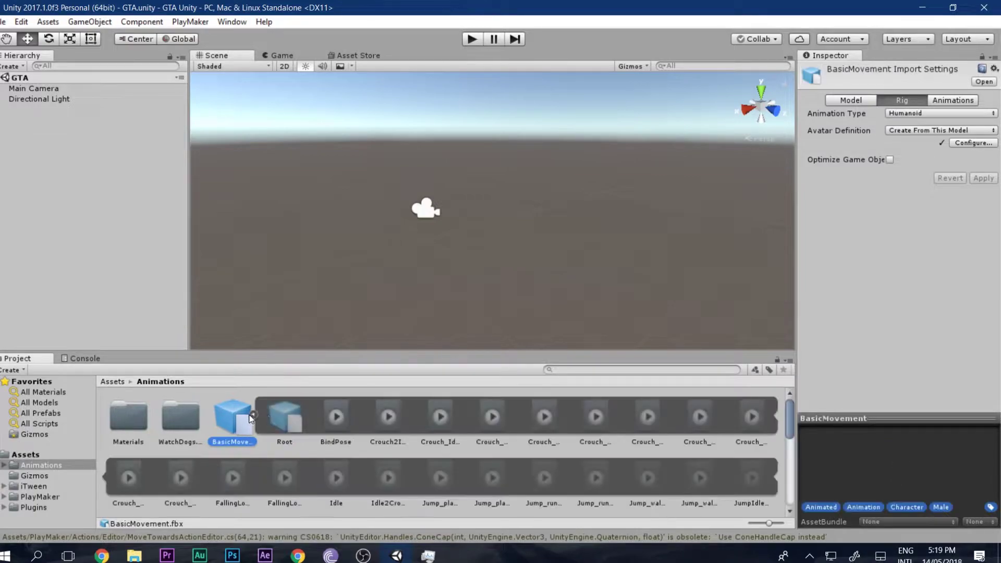
pyautogui.scroll(-5, 358, 432)
pyautogui.scroll(5, 359, 465)
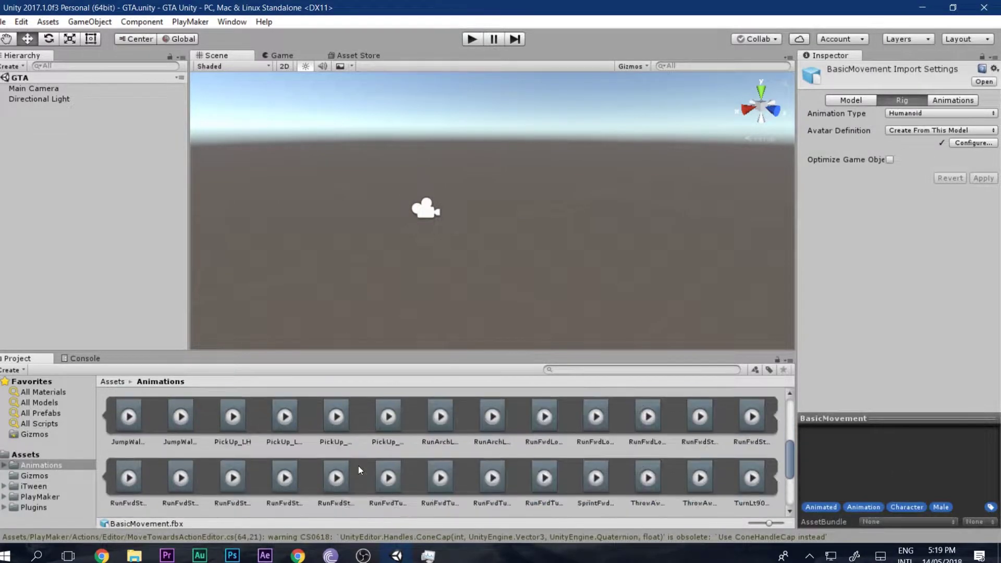
pyautogui.click(253, 416)
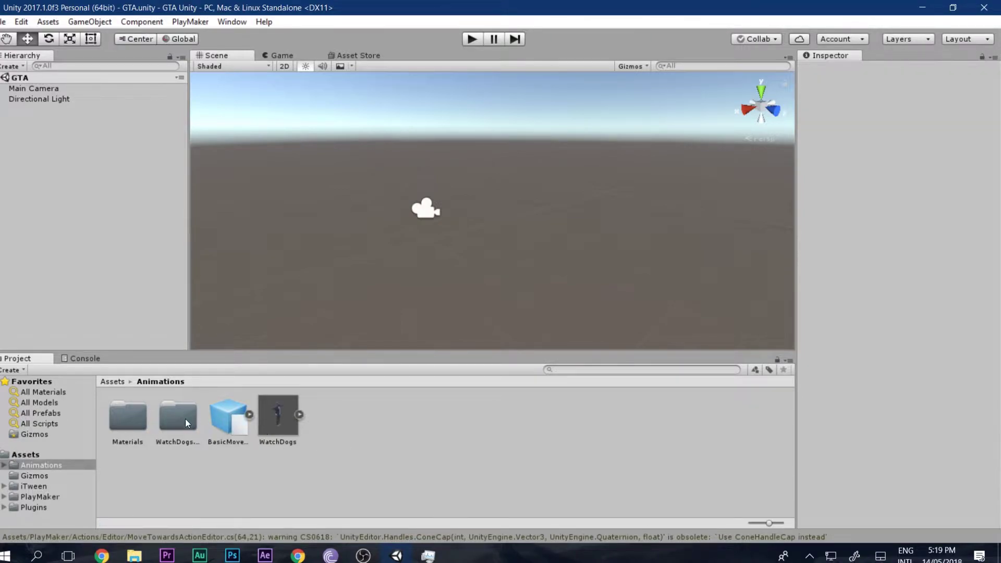
pyautogui.doubleClick(179, 416)
pyautogui.click(41, 464)
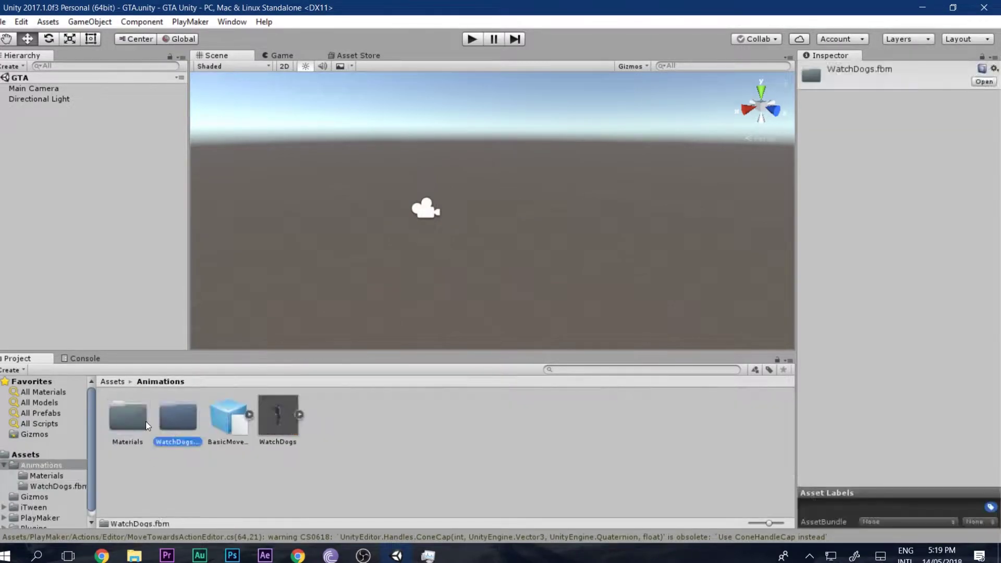
pyautogui.doubleClick(127, 414)
pyautogui.press('BackSpace')
pyautogui.press('BackSpace')
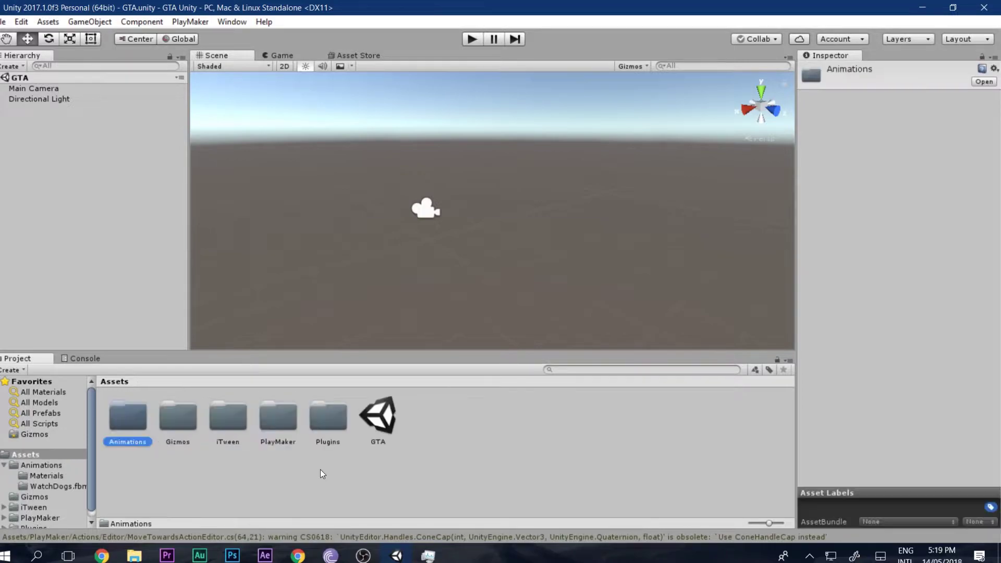
pyautogui.click(320, 470)
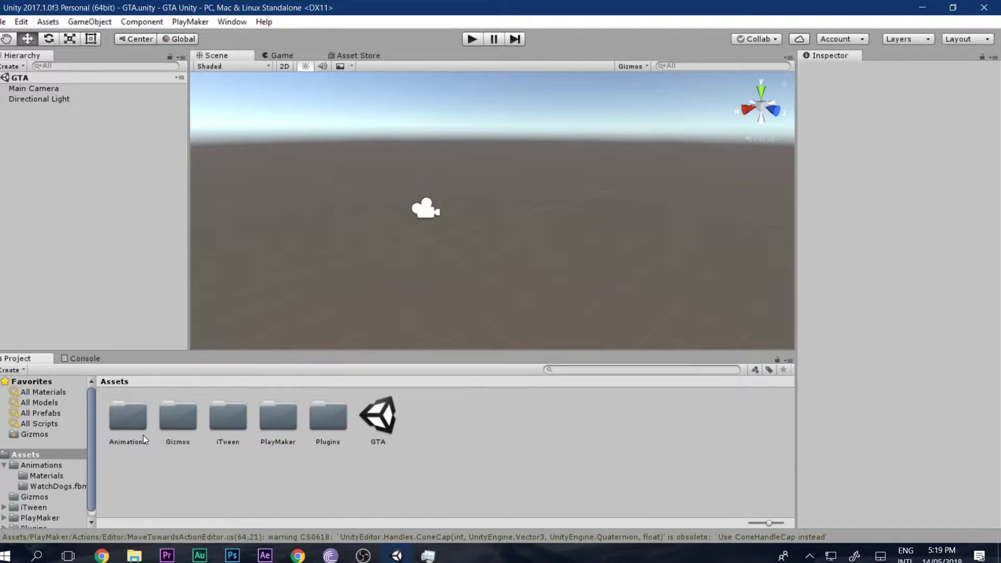
# Add the WatchDogs model from the Animations folder to the scene and reset its transform to position 0, 0, 0.
pyautogui.doubleClick(130, 422)
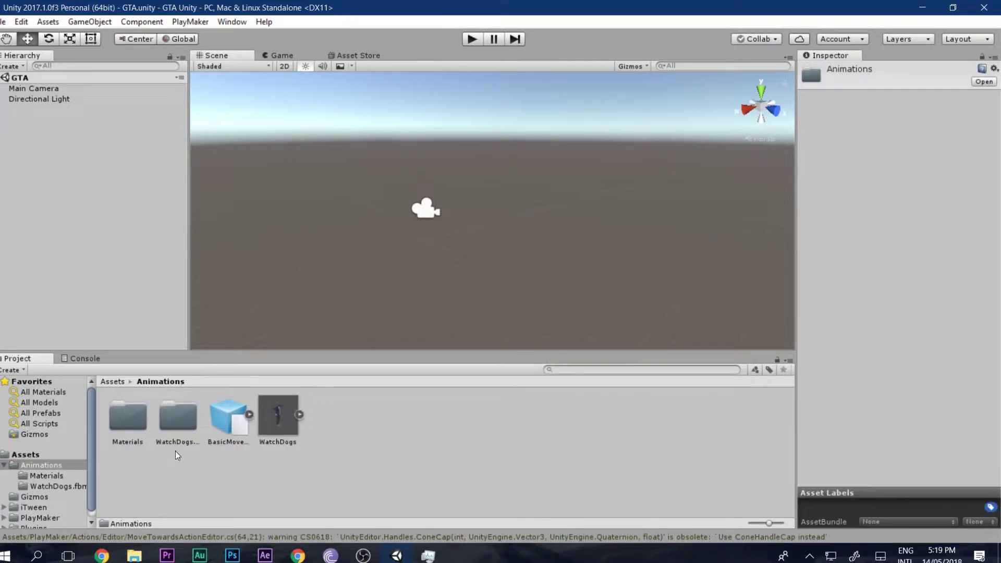
pyautogui.moveTo(273, 423); pyautogui.dragTo(409, 245)
pyautogui.press('f')
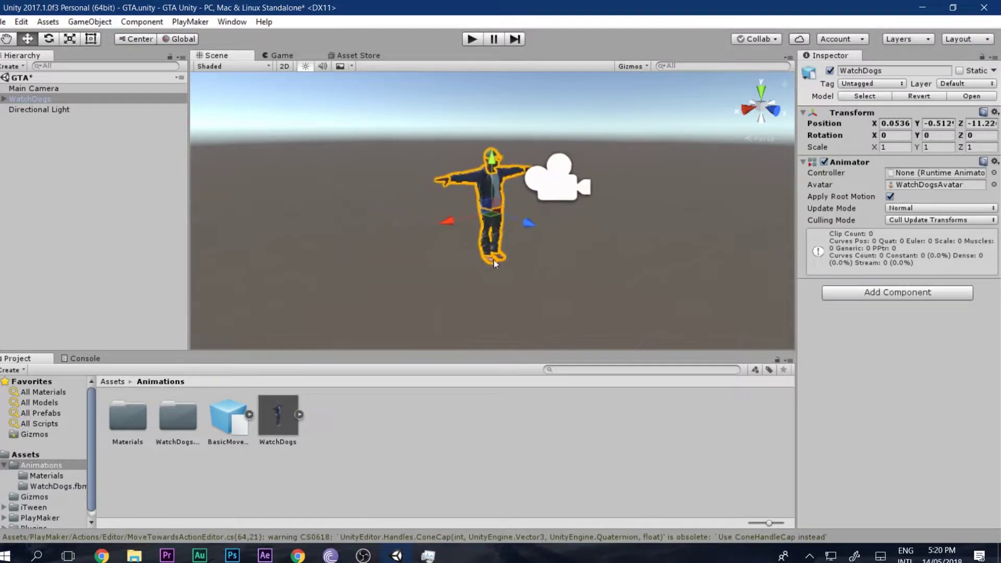
pyautogui.click(995, 112)
pyautogui.click(924, 132)
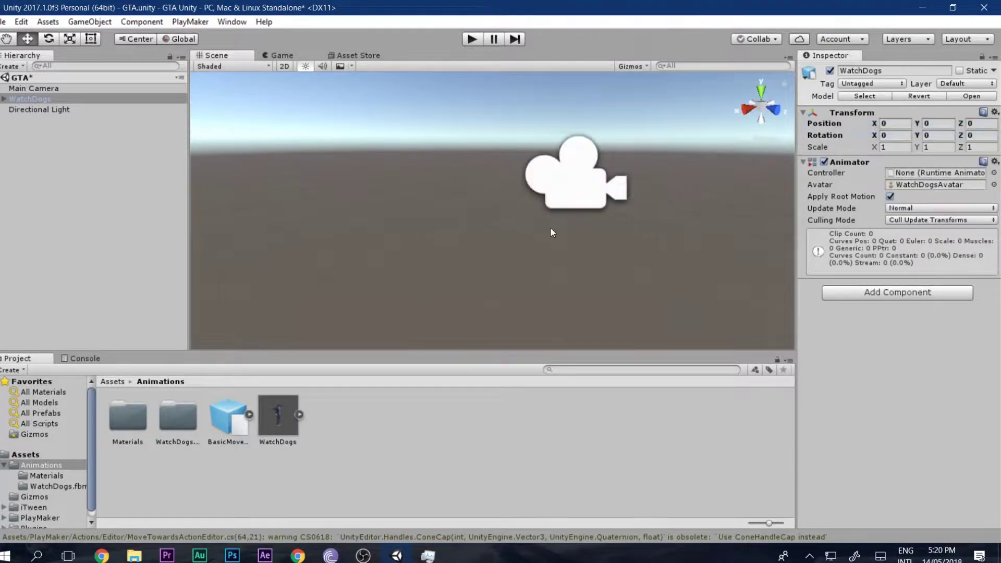
pyautogui.press('f')
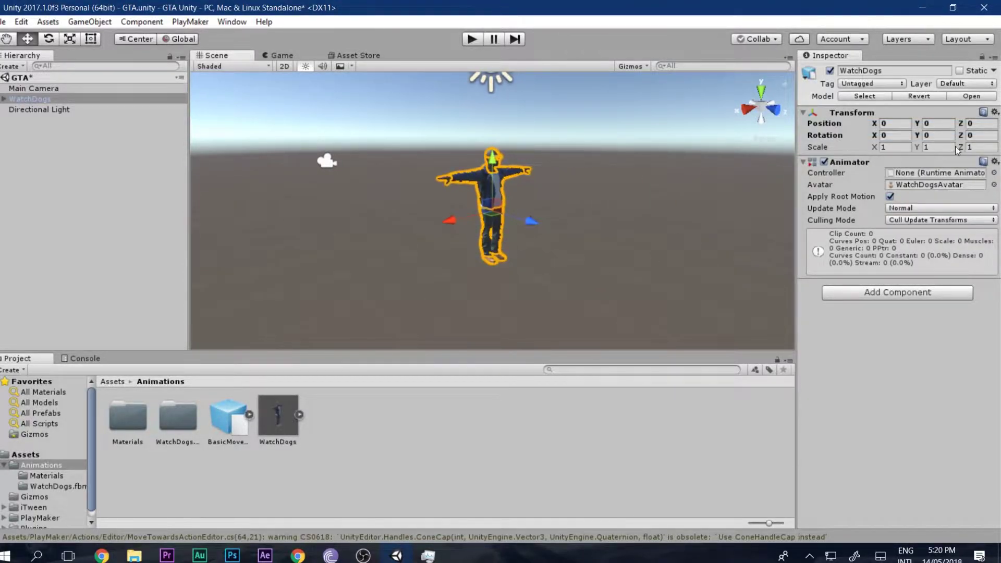
# Create a 3D plane as the ground under the character and reset its transform to position 0, 0, 0.
pyautogui.click(88, 167)
pyautogui.rightClick(88, 167)
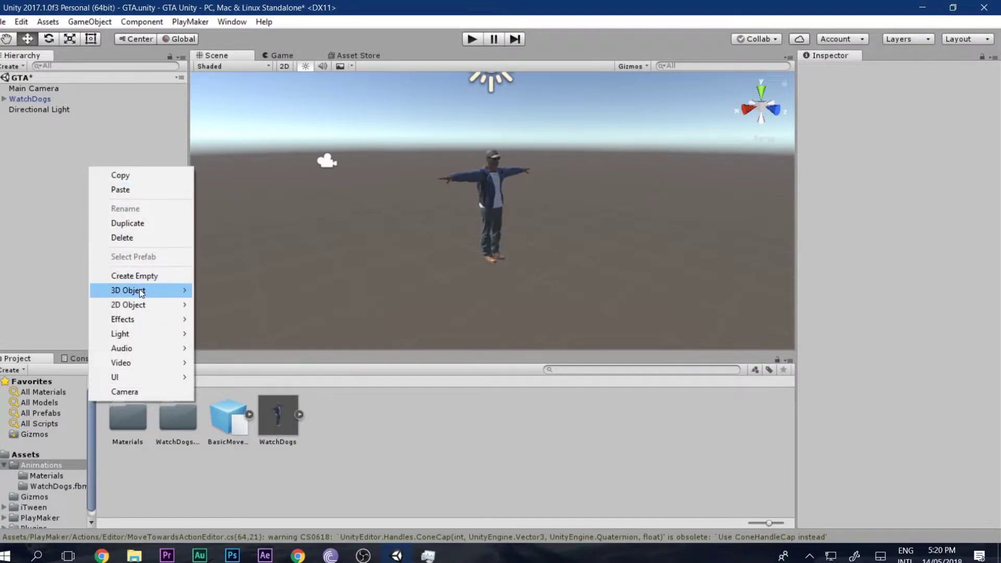
pyautogui.moveTo(141, 293)
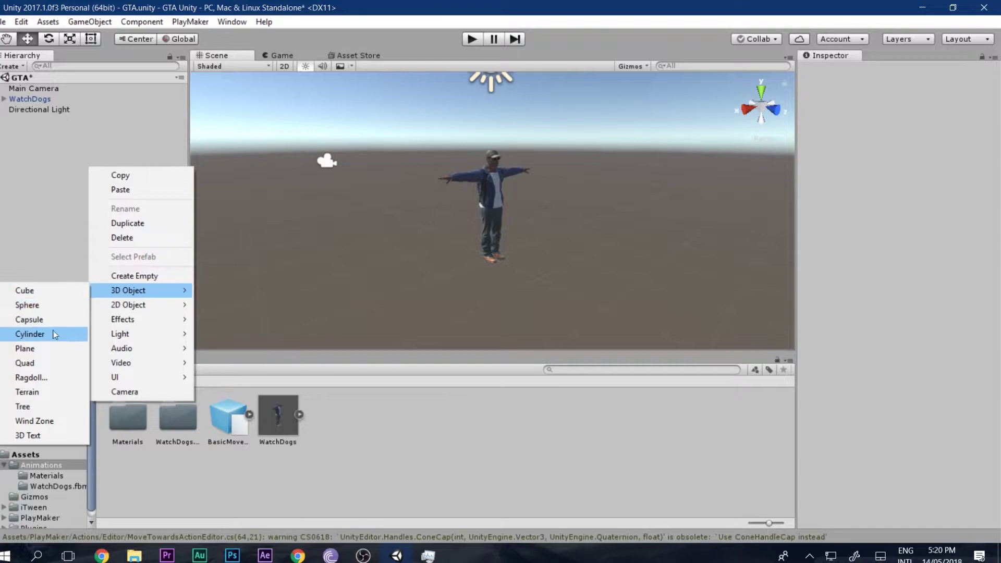
pyautogui.click(47, 348)
pyautogui.click(994, 99)
pyautogui.click(886, 112)
pyautogui.scroll(5, 508, 197)
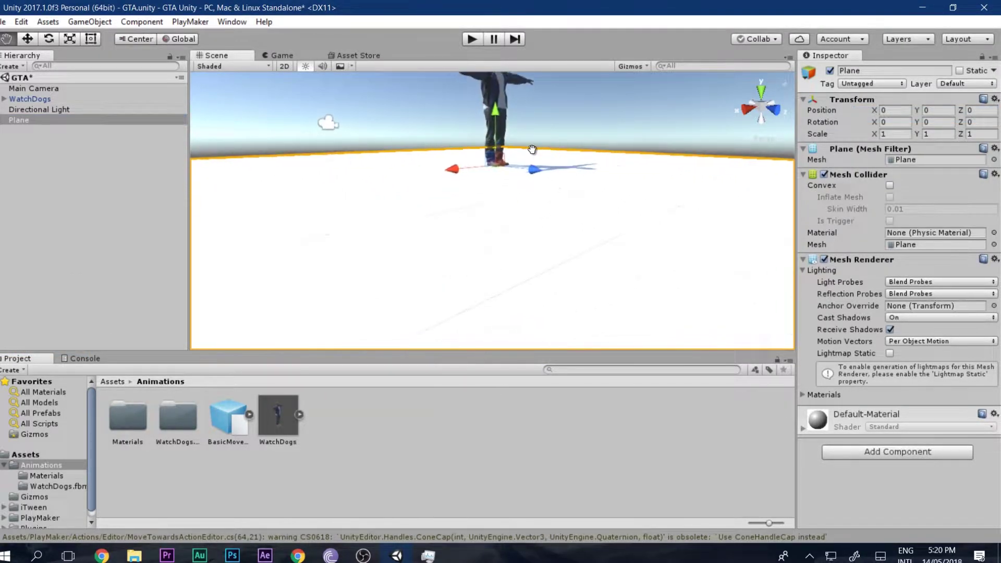
pyautogui.scroll(-4, 508, 197)
pyautogui.scroll(5, 508, 197)
pyautogui.scroll(-6, 499, 261)
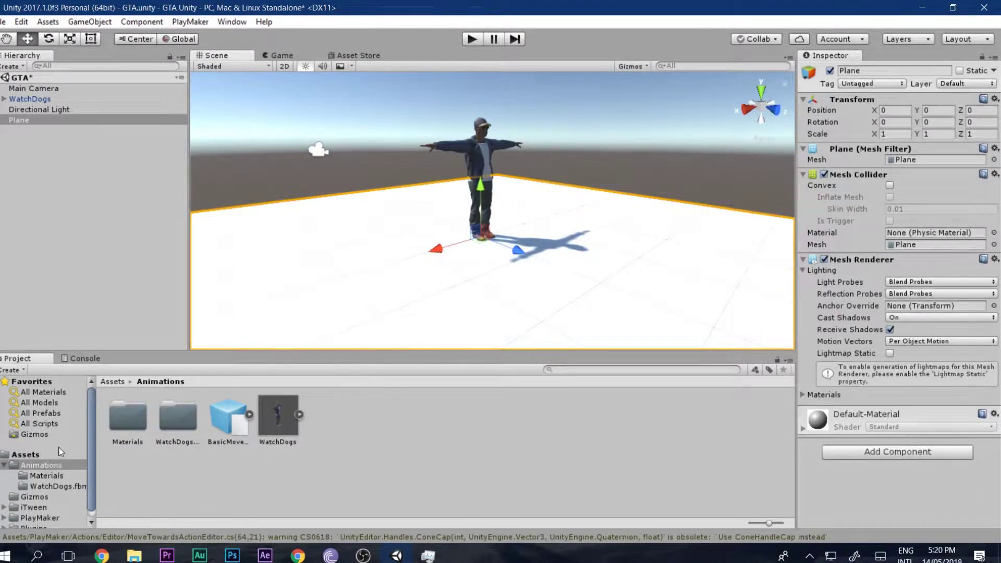
# Create an Animator Controller named Anim in the Animations folder.
pyautogui.rightClick(304, 491)
pyautogui.moveTo(340, 250)
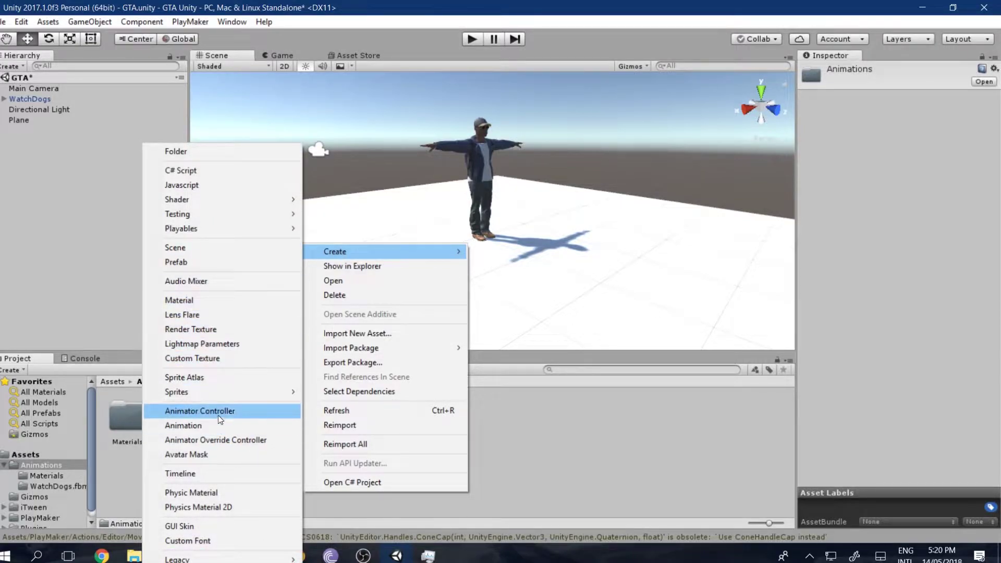
pyautogui.click(204, 412)
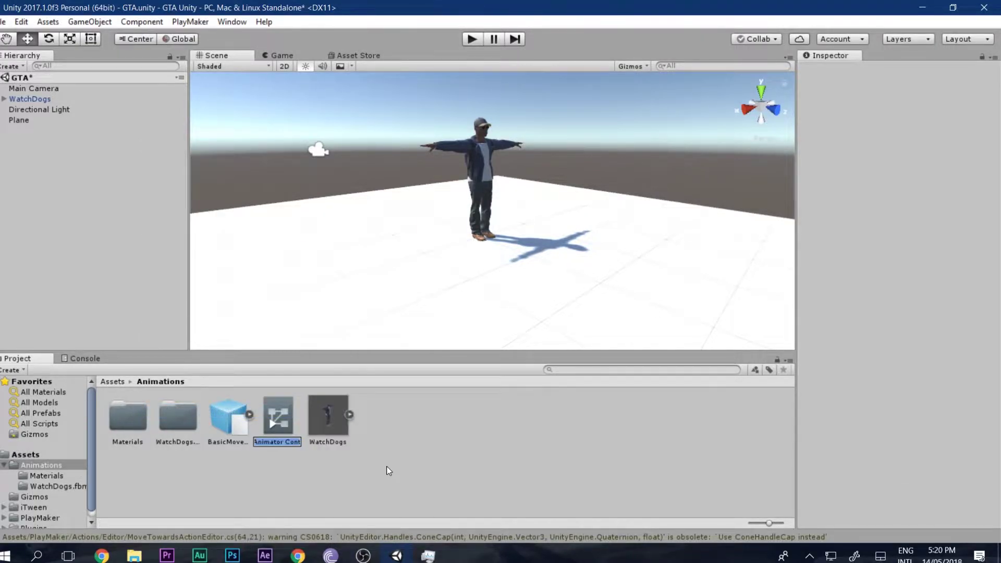
pyautogui.write('Anim')
pyautogui.press('Return')
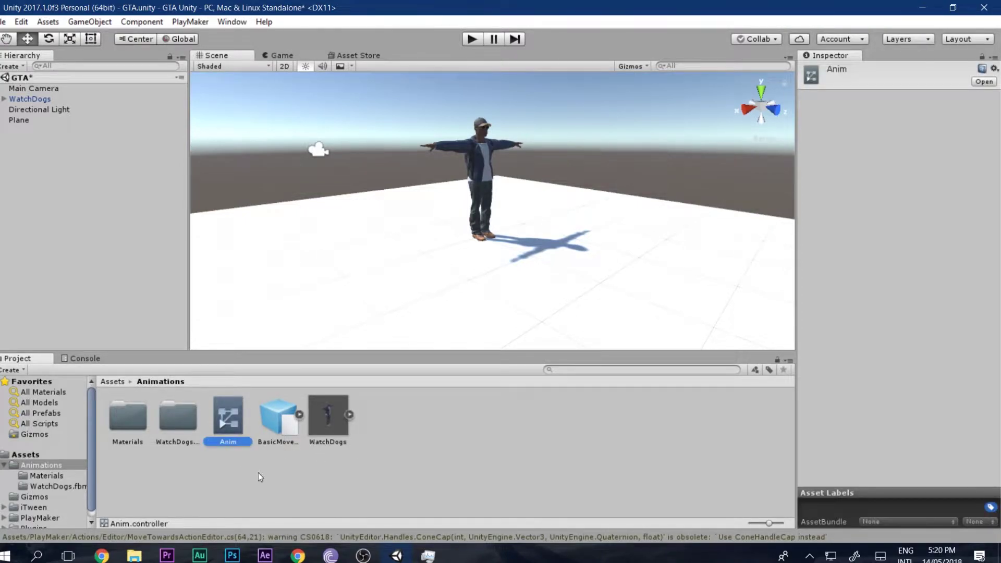
# Assign the Anim controller to the WatchDogs object's Animator component and open Anim in the Animator window.
pyautogui.click(39, 98)
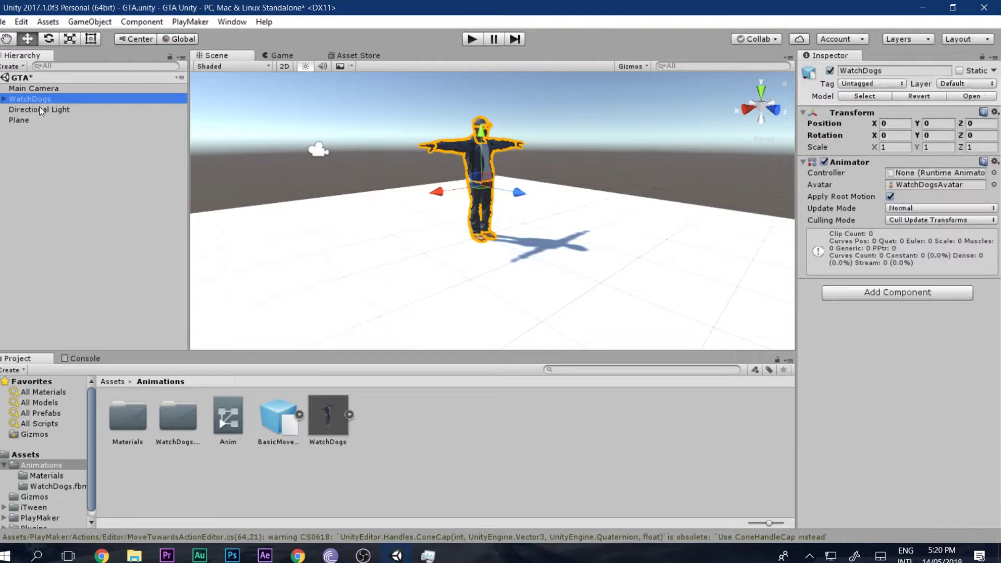
pyautogui.moveTo(227, 418); pyautogui.dragTo(925, 179)
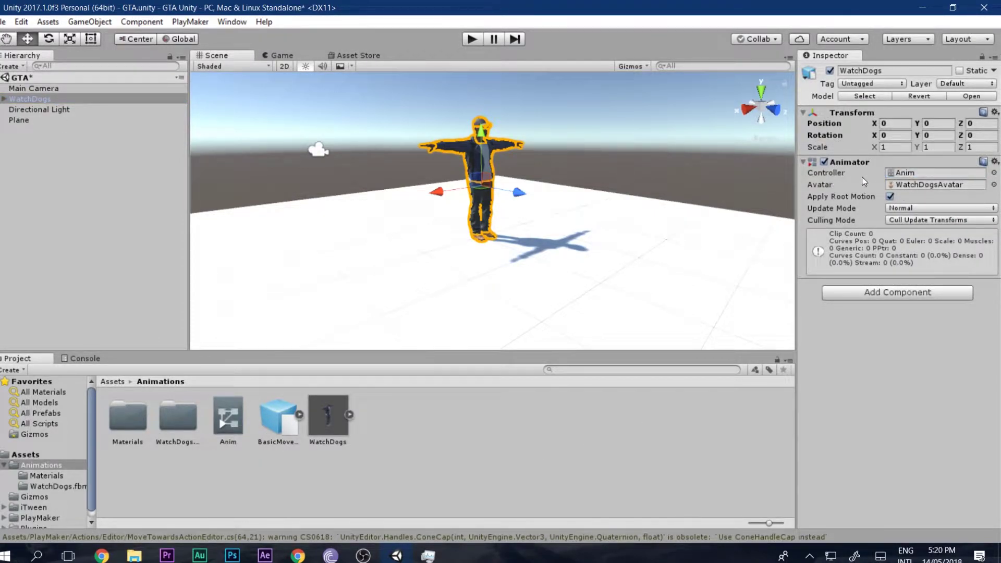
pyautogui.doubleClick(229, 415)
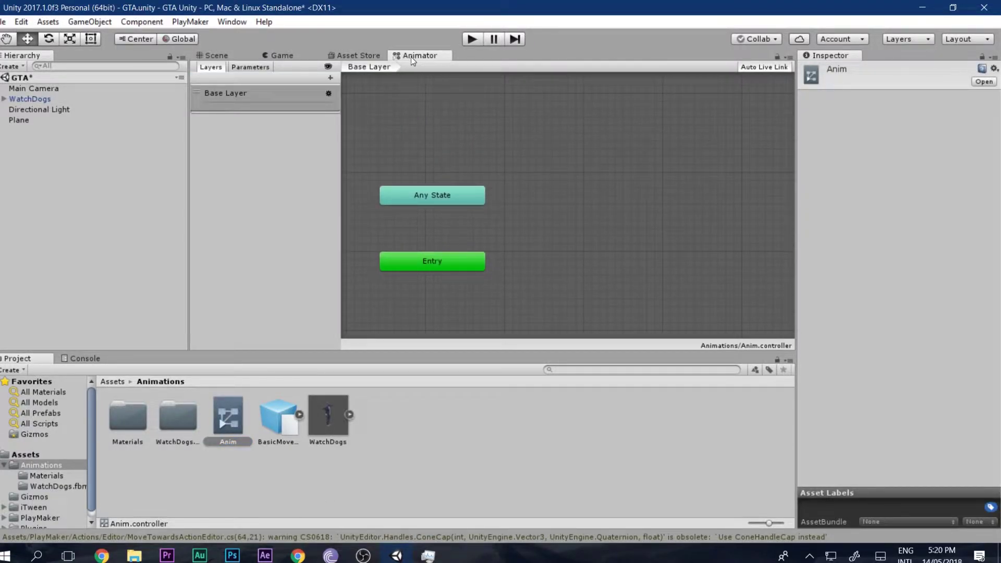
pyautogui.click(223, 21)
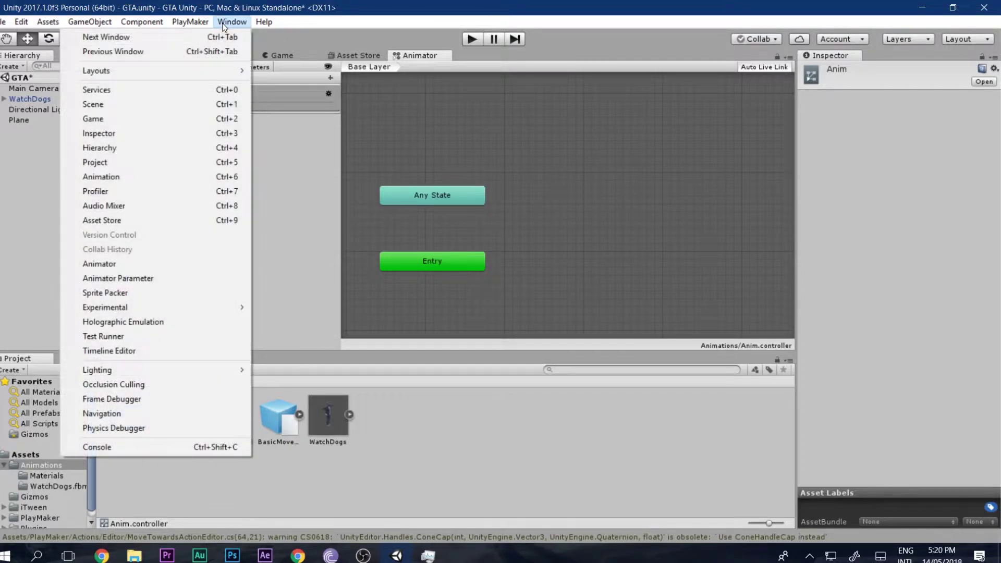
pyautogui.click(117, 264)
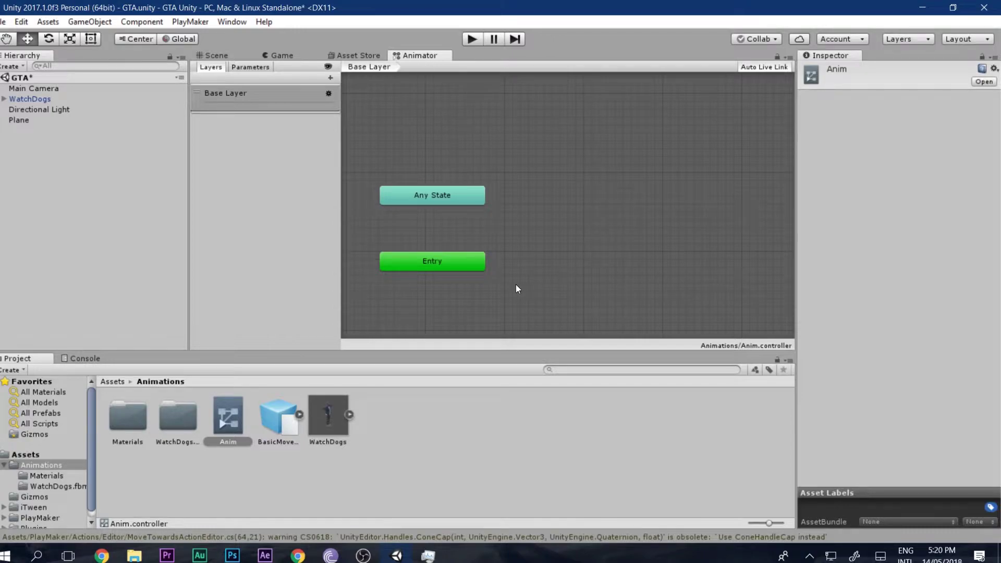
# Search the project assets for "idle" and play the preview of the Idle animation clip.
pyautogui.click(319, 480)
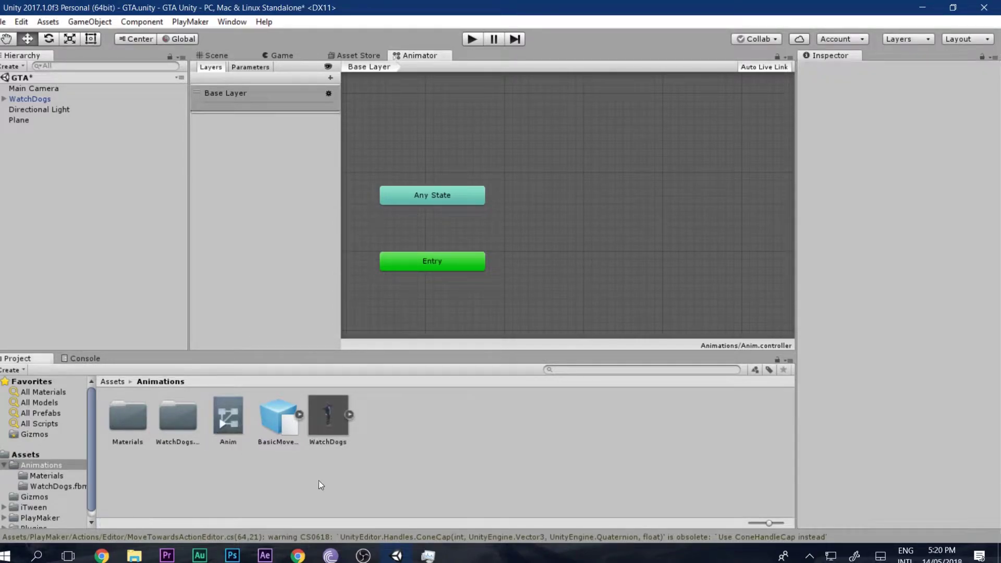
pyautogui.click(351, 415)
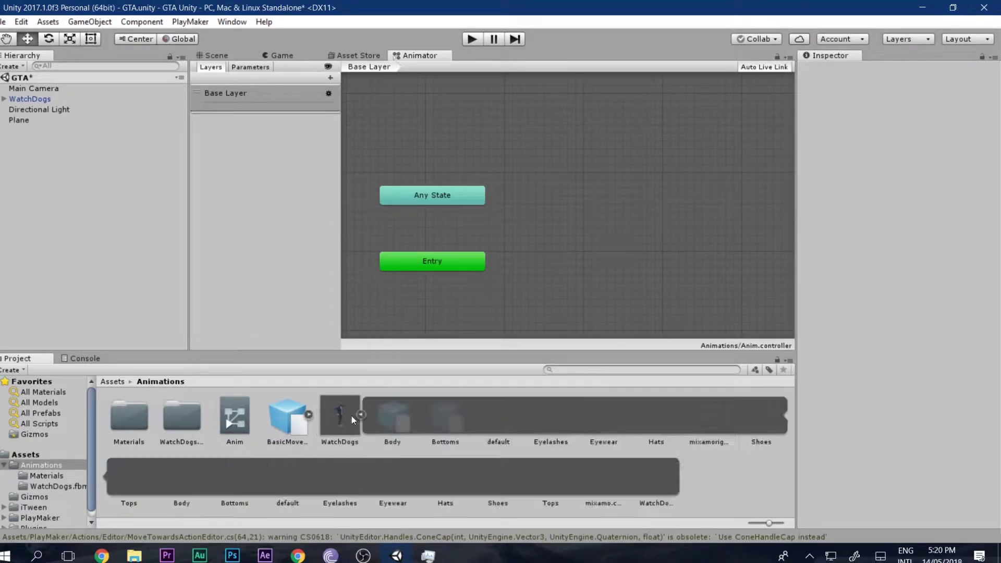
pyautogui.click(351, 417)
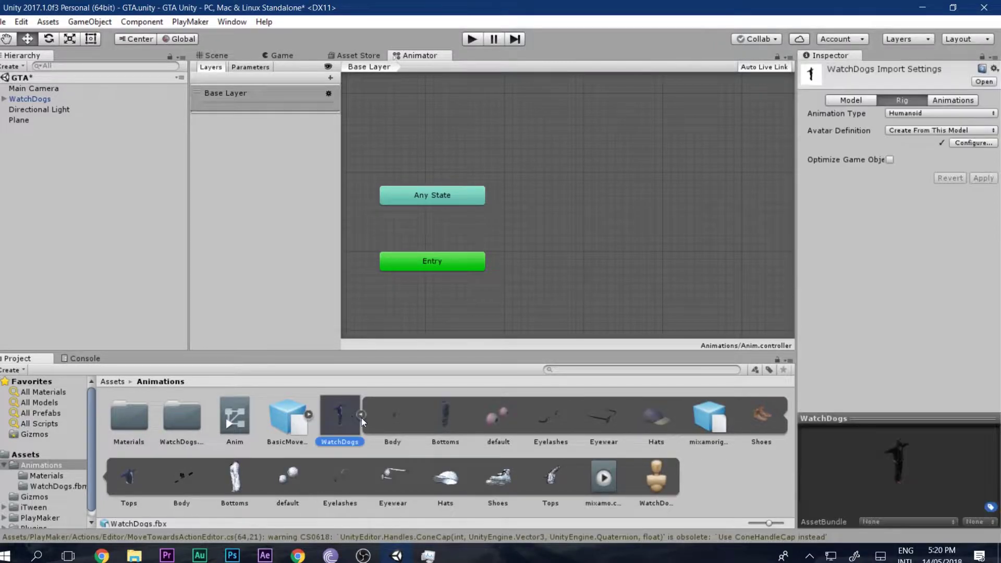
pyautogui.click(361, 415)
pyautogui.click(606, 368)
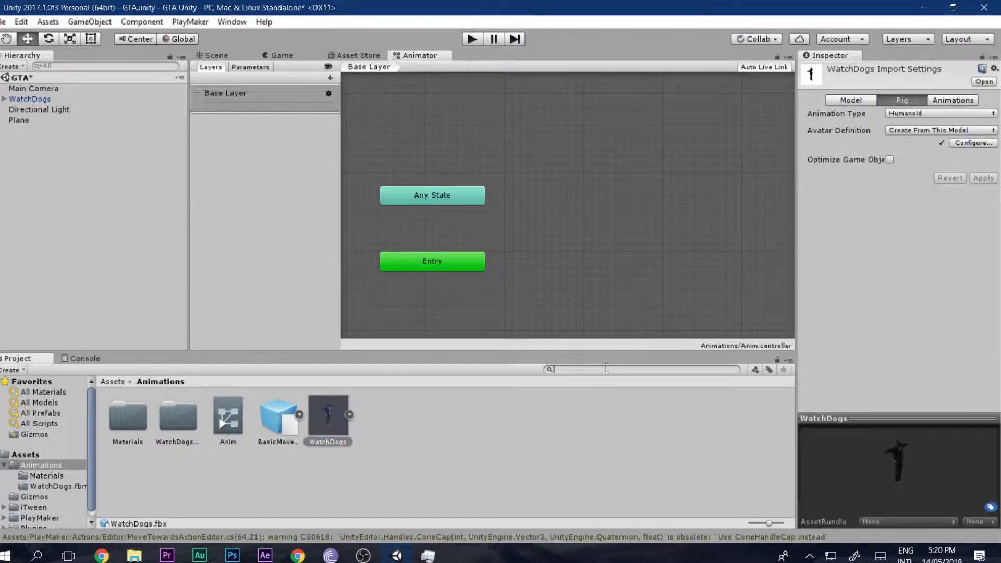
pyautogui.write('idel')
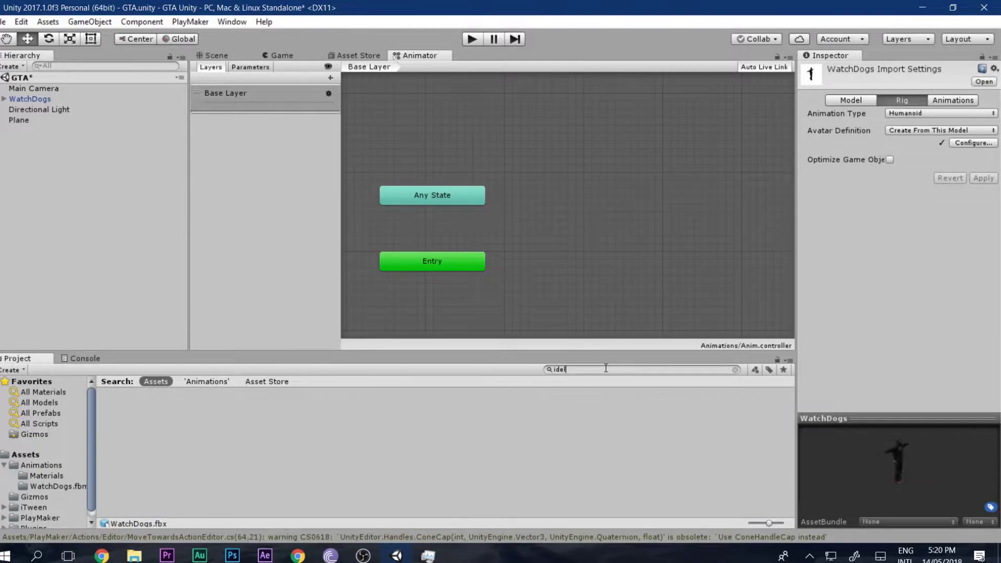
pyautogui.press('BackSpace')
pyautogui.press('BackSpace')
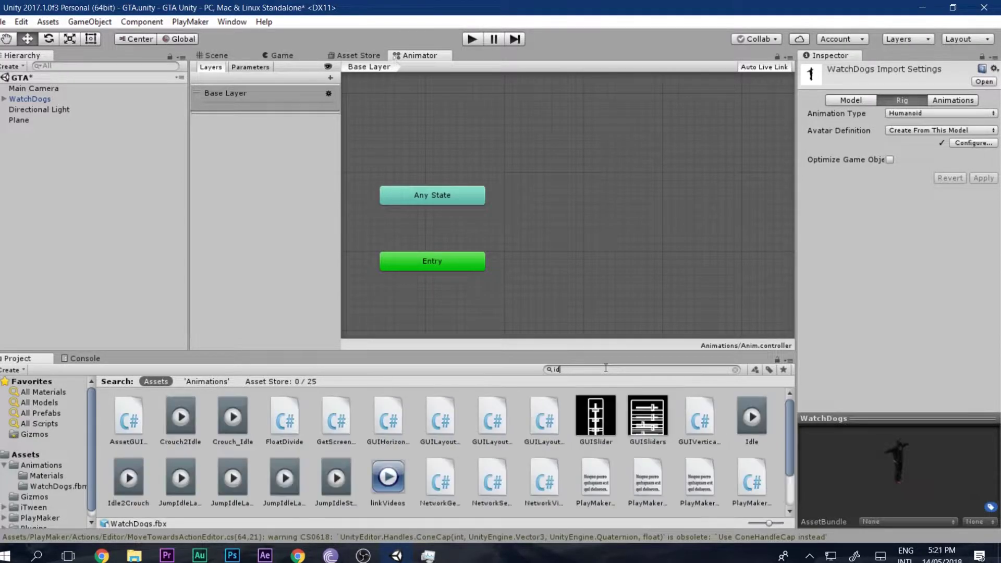
pyautogui.write('le')
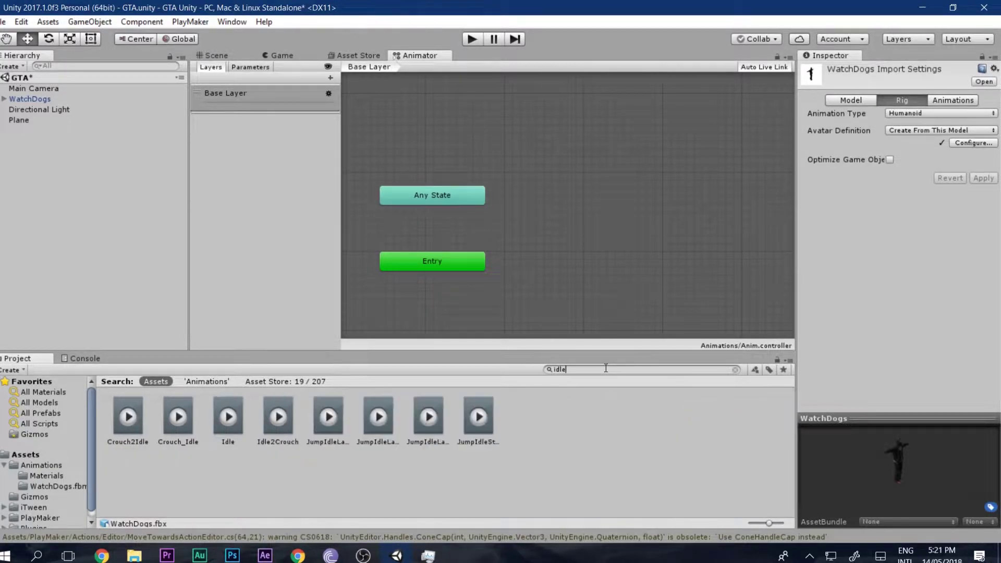
pyautogui.click(227, 417)
pyautogui.click(807, 436)
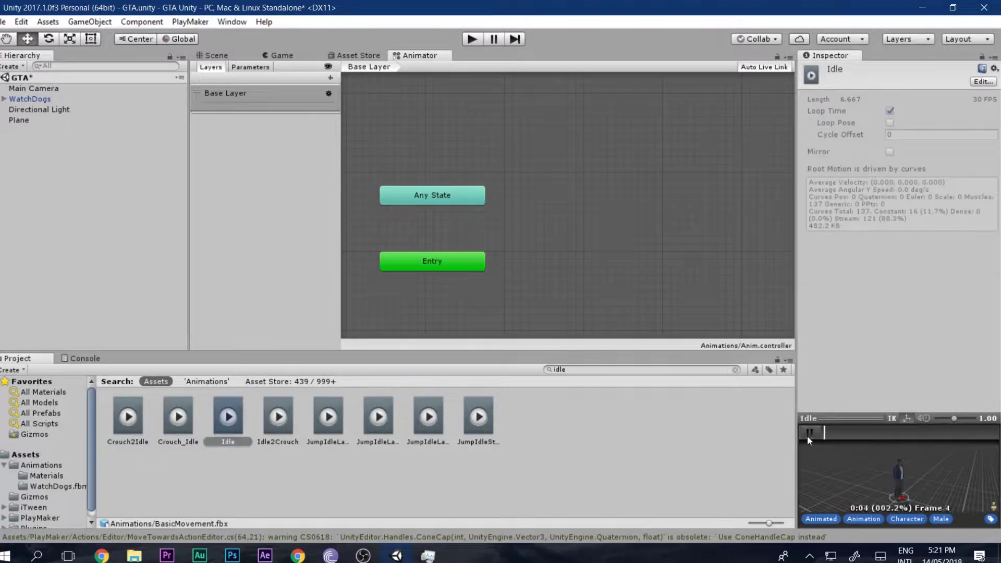
# Add the Idle clip as a state in the Animator graph and search the project assets for "walk f".
pyautogui.moveTo(218, 415); pyautogui.dragTo(558, 253)
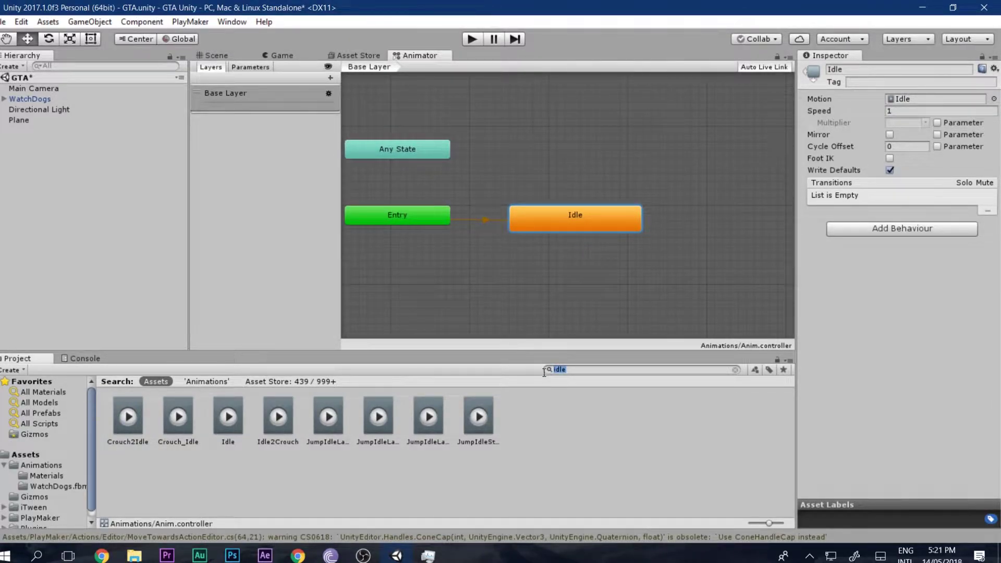
pyautogui.write('wa')
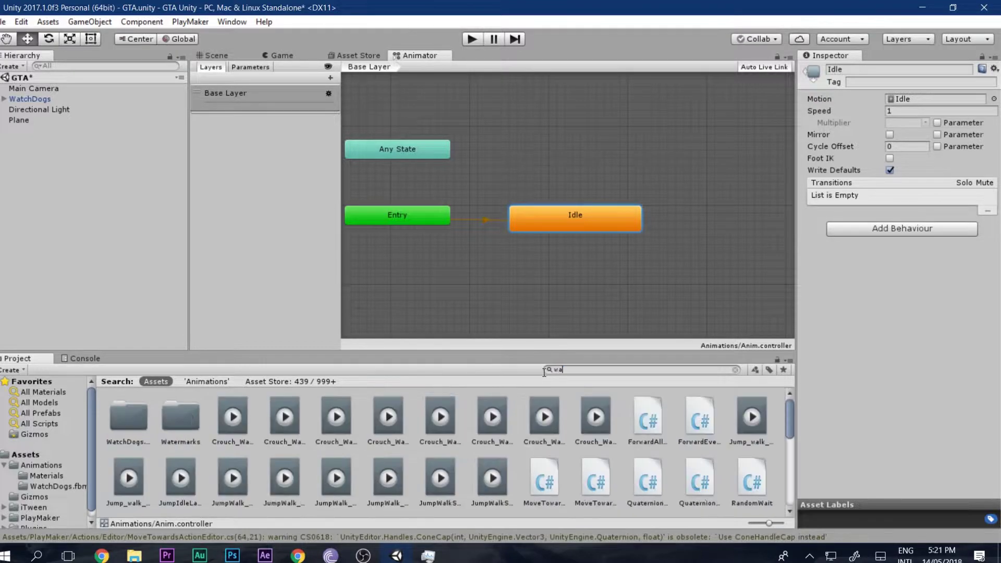
pyautogui.write('lk f')
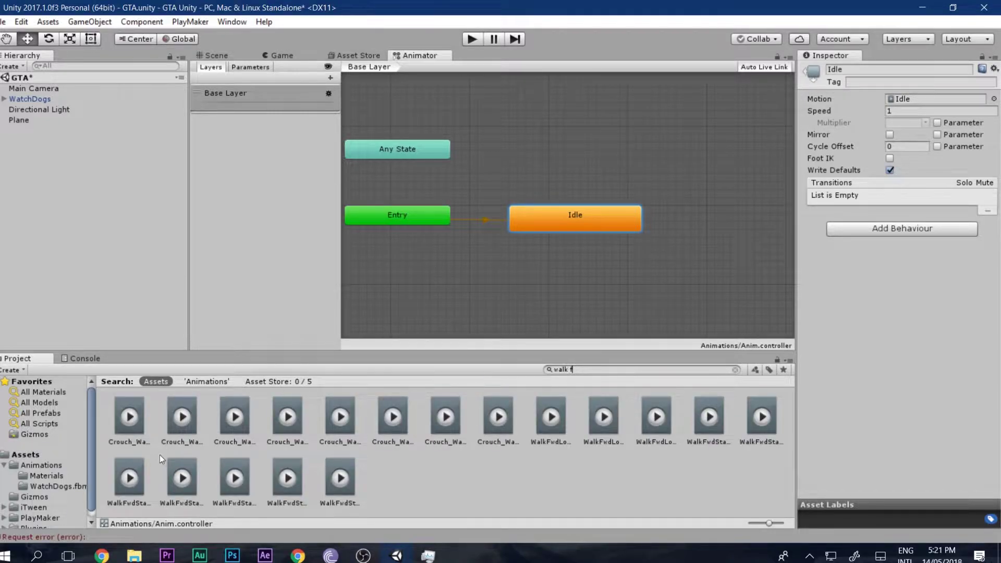
# Preview the forward-walk clips and add WalkFwdLoop as a state below Idle in the Animator graph.
pyautogui.click(137, 474)
pyautogui.click(812, 433)
pyautogui.click(810, 432)
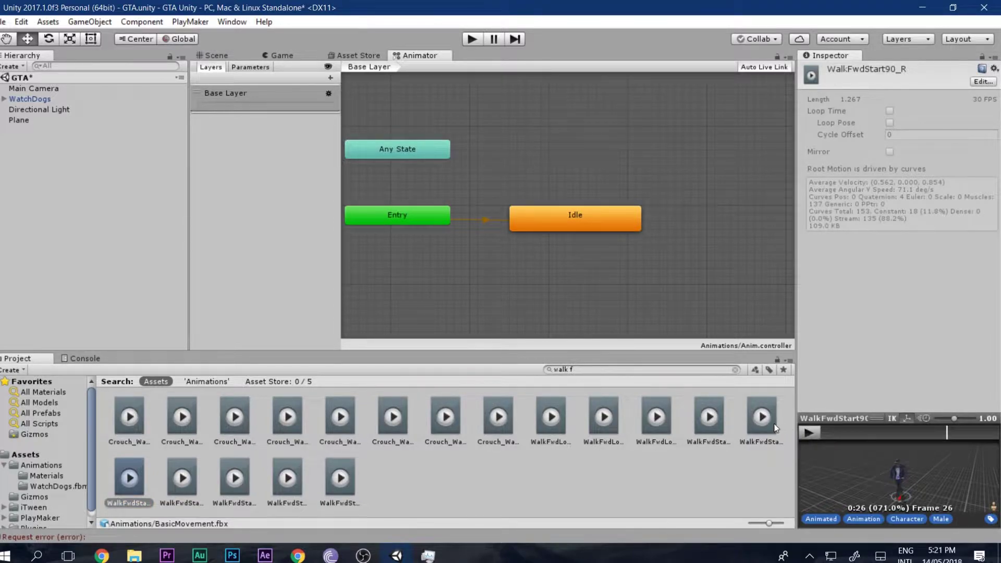
pyautogui.click(658, 416)
pyautogui.click(602, 417)
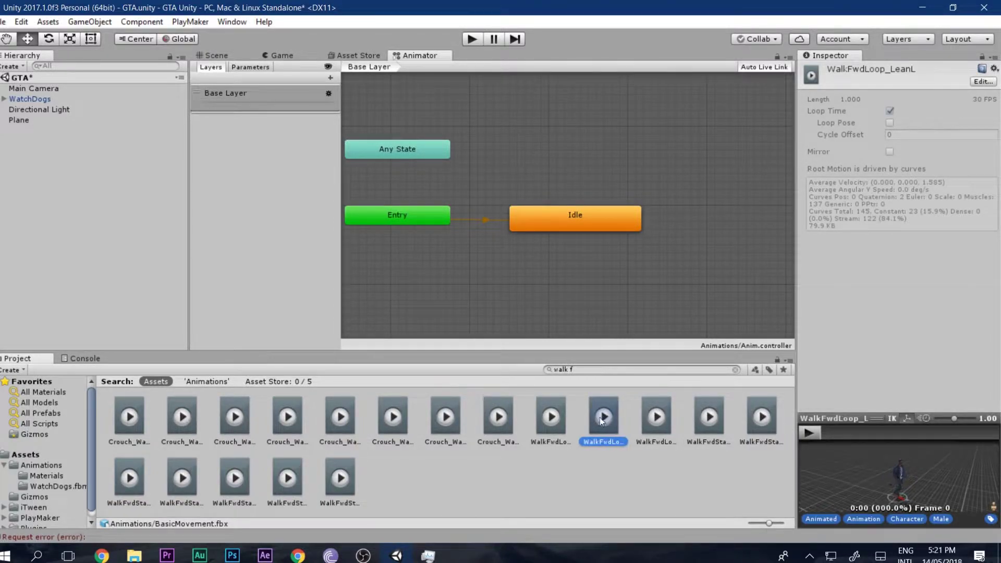
pyautogui.click(550, 417)
pyautogui.click(808, 431)
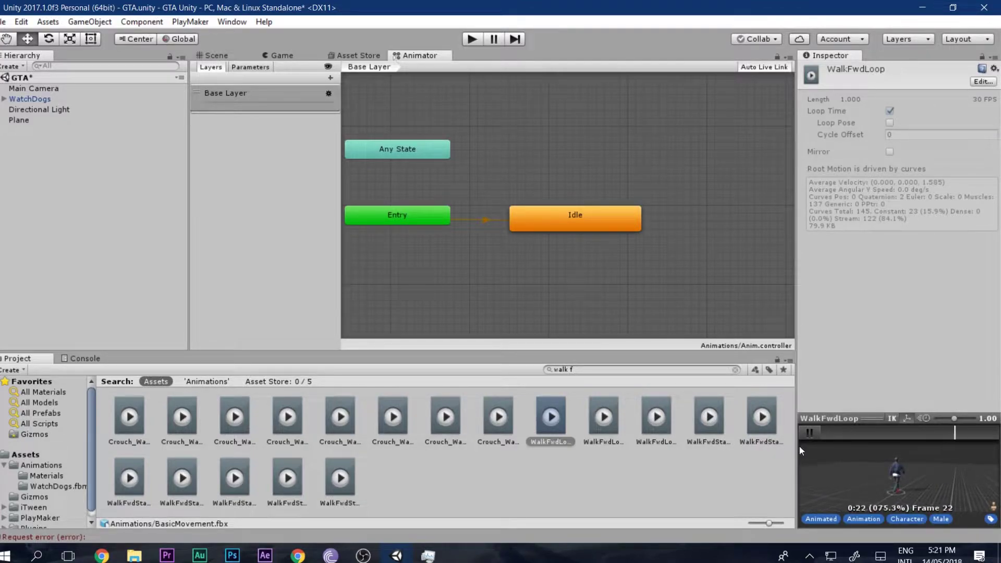
pyautogui.moveTo(553, 420); pyautogui.dragTo(532, 288)
# Search the assets for "run fw loo", preview RunFwdLoop and add it as a state beside Idle and WalkFwdLoop.
pyautogui.doubleClick(563, 369)
pyautogui.write('run')
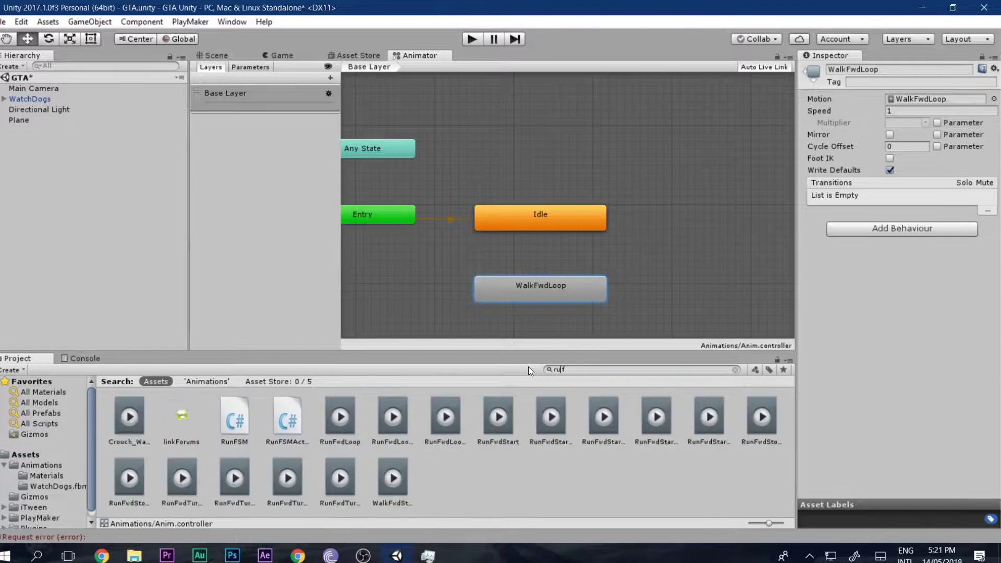
pyautogui.write(' fw loo')
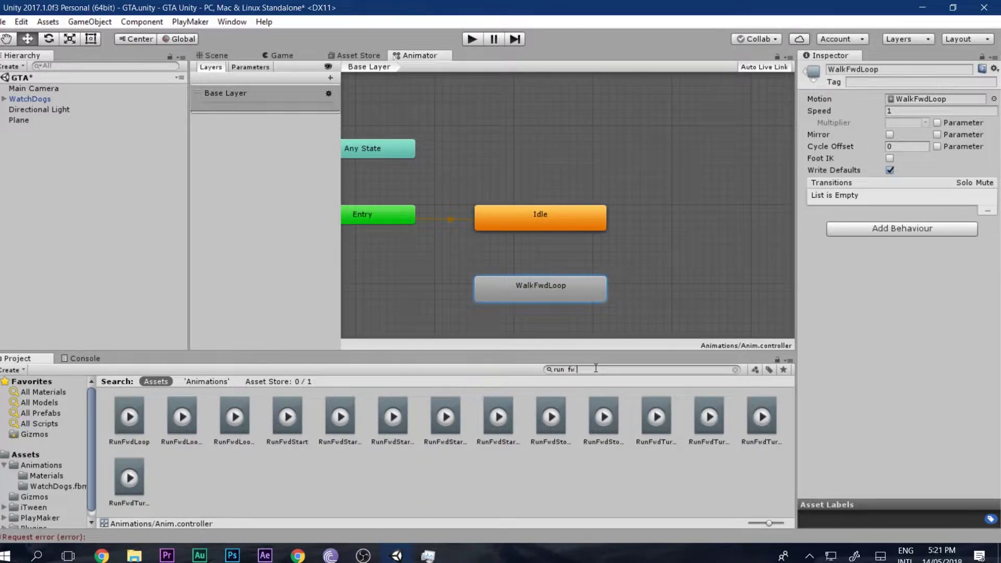
pyautogui.click(138, 416)
pyautogui.click(803, 431)
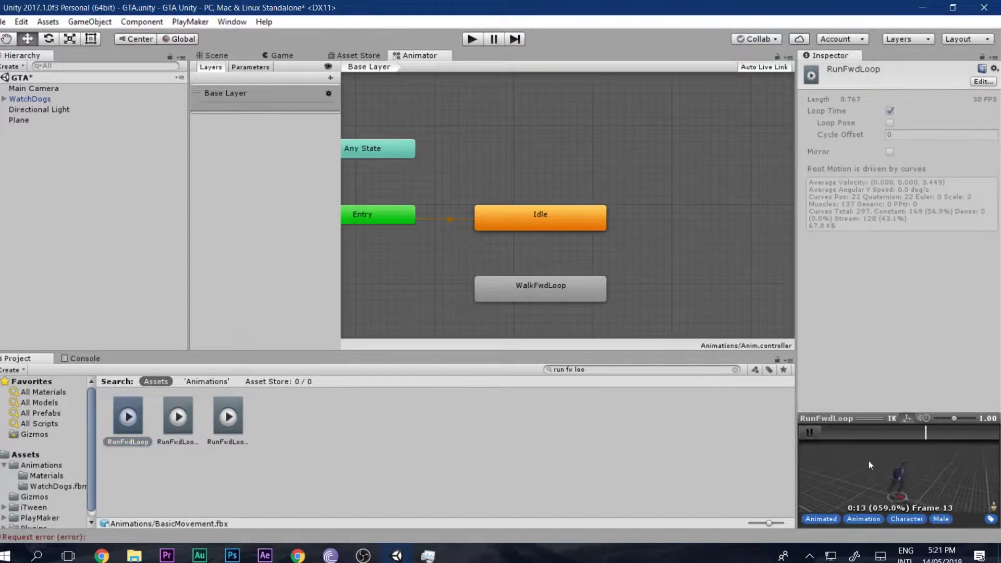
pyautogui.click(809, 431)
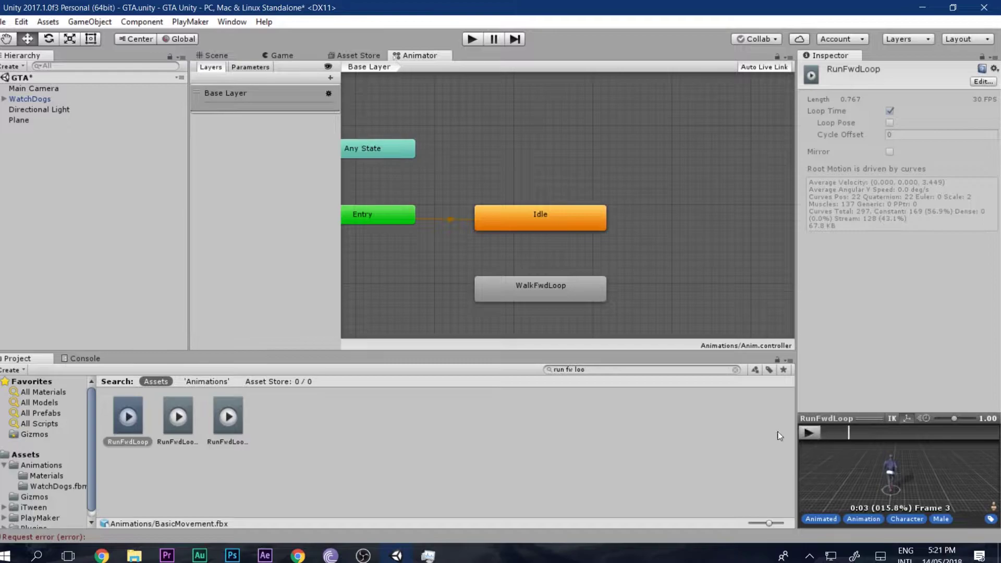
pyautogui.moveTo(126, 417); pyautogui.dragTo(677, 250)
pyautogui.moveTo(684, 250); pyautogui.dragTo(606, 237, button='middle')
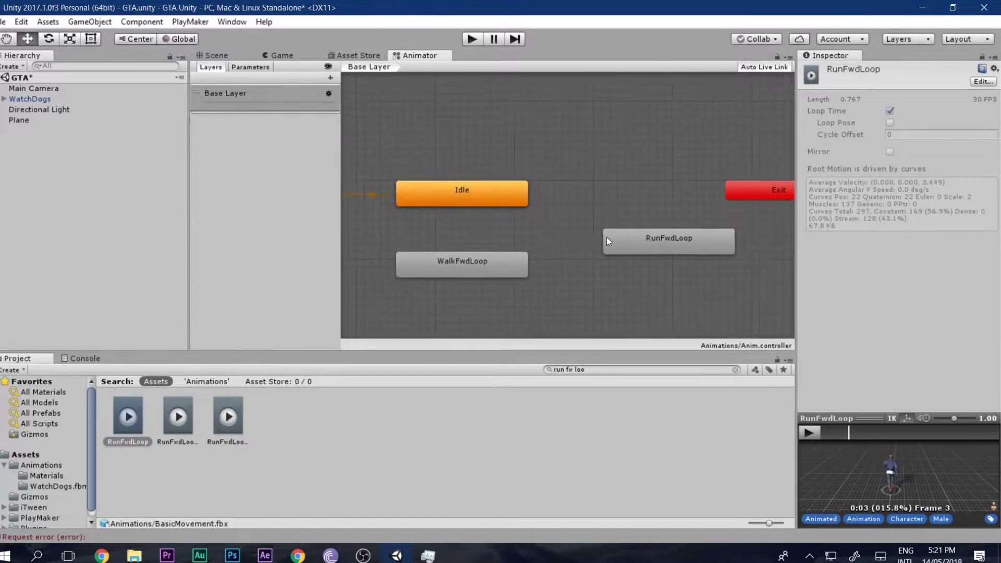
# Postpone the pending Windows feature update and return to the Animator states.
pyautogui.click(640, 243)
pyautogui.moveTo(698, 224); pyautogui.dragTo(558, 205, button='middle')
pyautogui.click(558, 203)
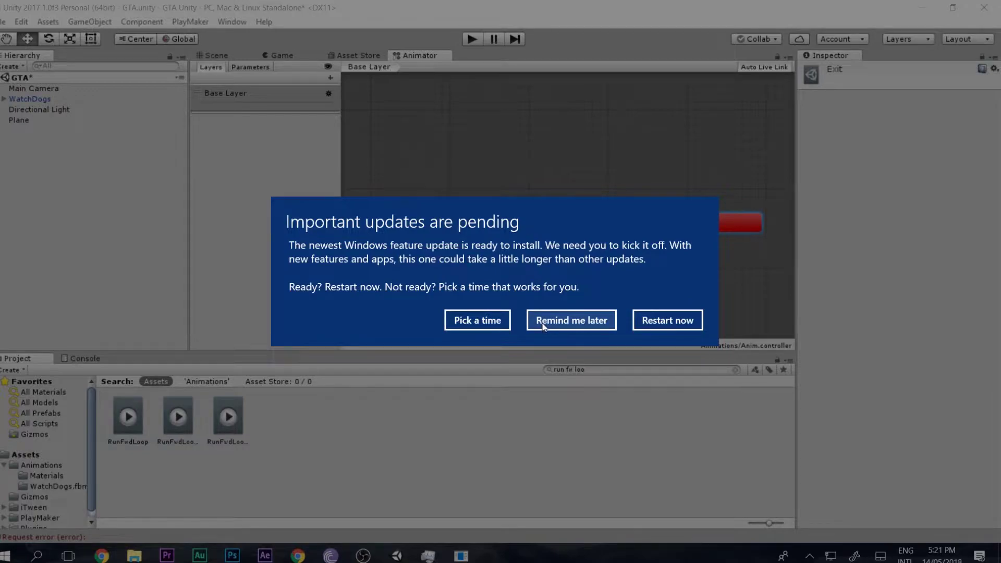
pyautogui.click(574, 323)
pyautogui.moveTo(521, 285); pyautogui.dragTo(694, 220, button='middle')
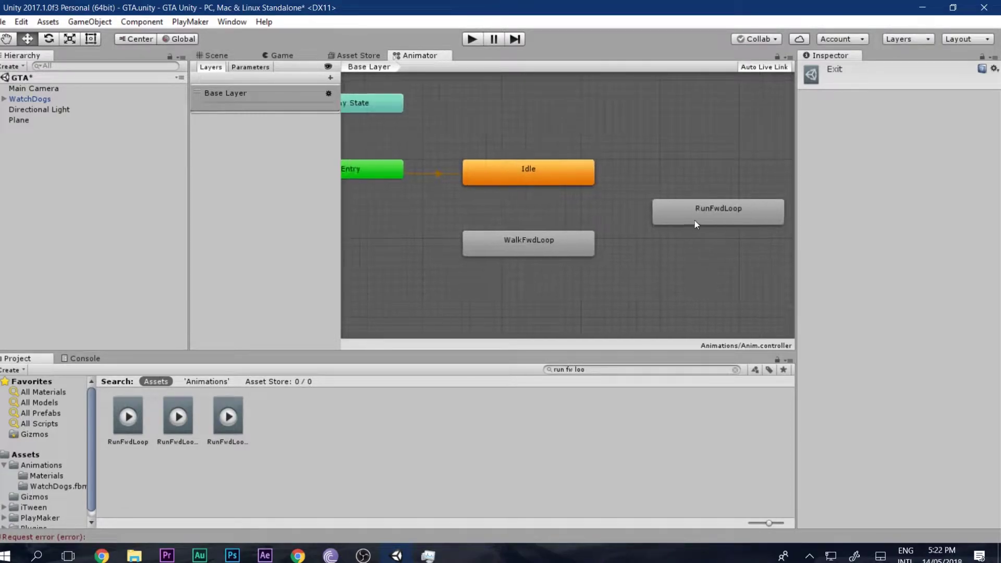
# Align Idle and WalkFwdLoop in the graph and create transitions between them in both directions.
pyautogui.moveTo(515, 242); pyautogui.dragTo(504, 239)
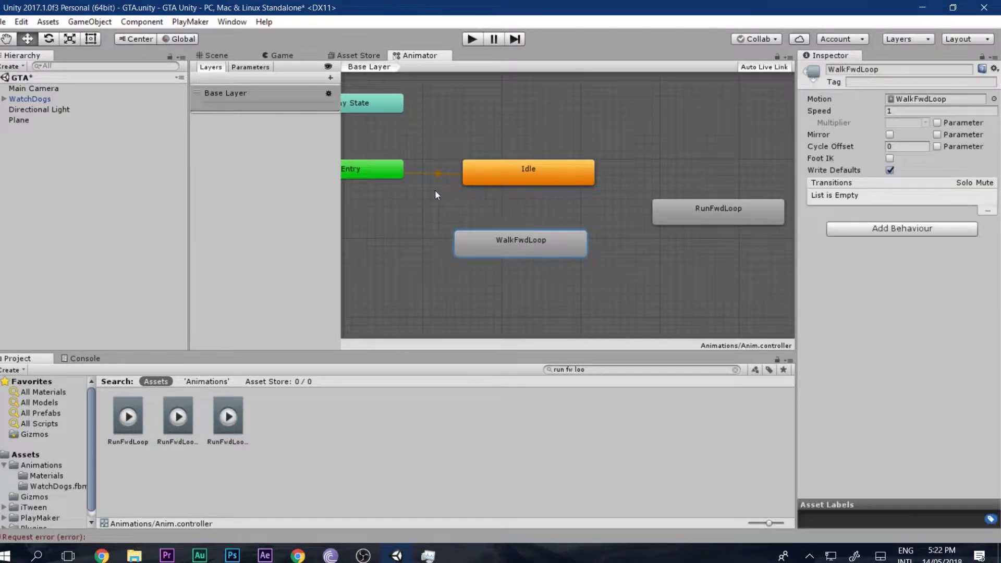
pyautogui.moveTo(525, 174); pyautogui.dragTo(517, 172)
pyautogui.rightClick(517, 173)
pyautogui.click(526, 179)
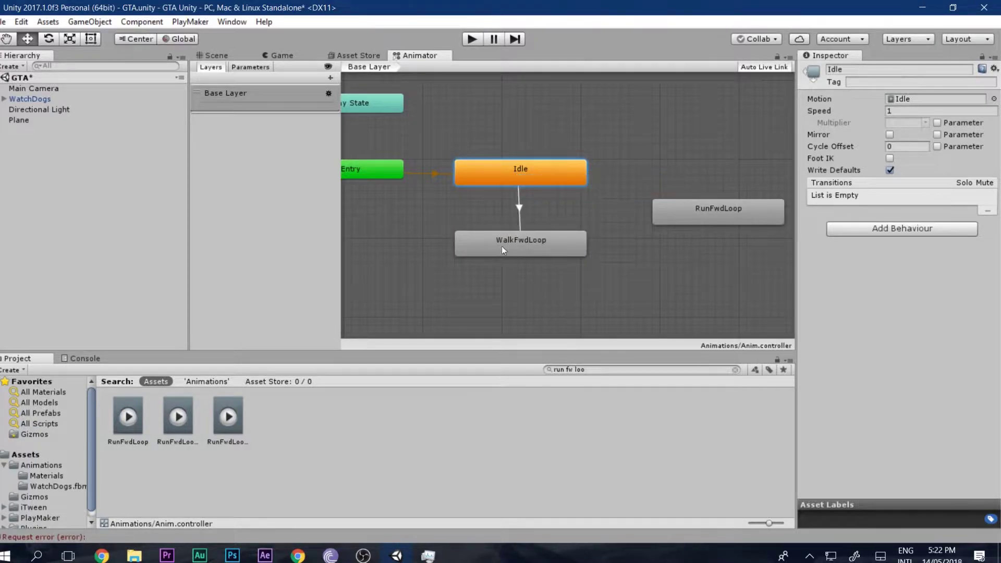
pyautogui.click(505, 242)
pyautogui.rightClick(505, 242)
pyautogui.click(552, 250)
pyautogui.click(518, 165)
# Create transitions in both directions between the WalkFwdLoop and RunFwdLoop states.
pyautogui.rightClick(542, 238)
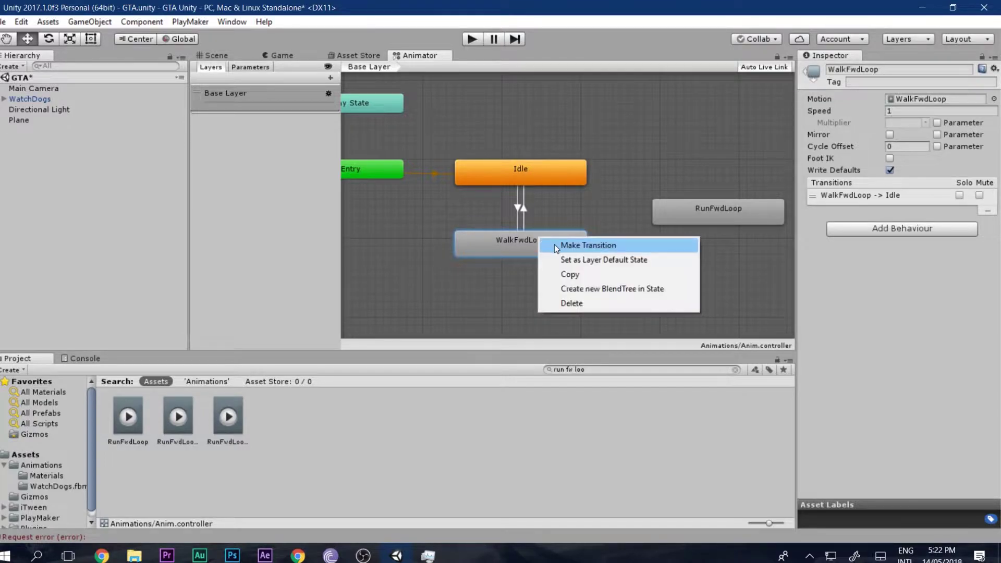
pyautogui.click(555, 244)
pyautogui.click(730, 213)
pyautogui.rightClick(730, 213)
pyautogui.click(746, 217)
pyautogui.click(562, 248)
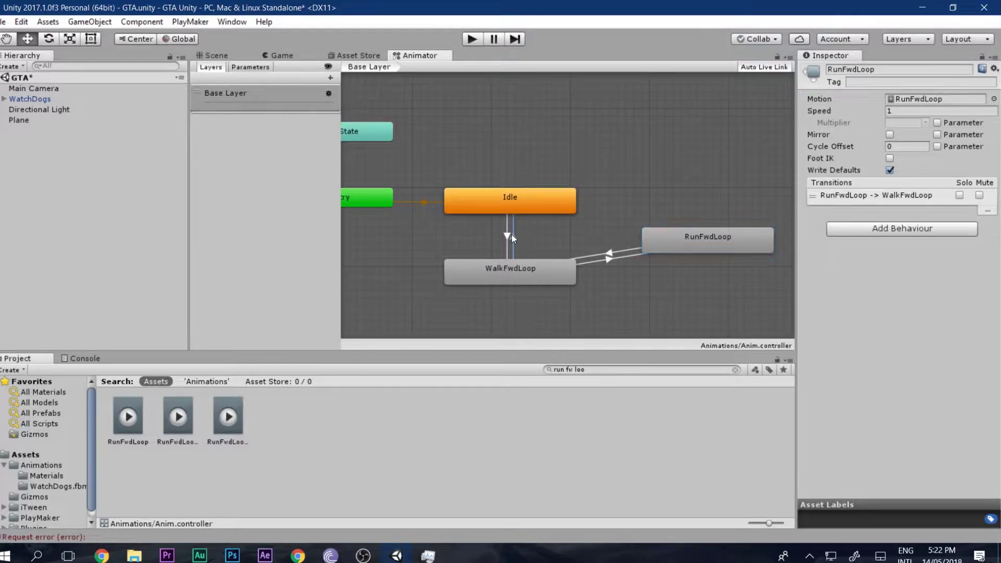
# Examine the conditions of the transitions between the three states and the controller's parameter list.
pyautogui.click(507, 235)
pyautogui.click(514, 238)
pyautogui.click(509, 237)
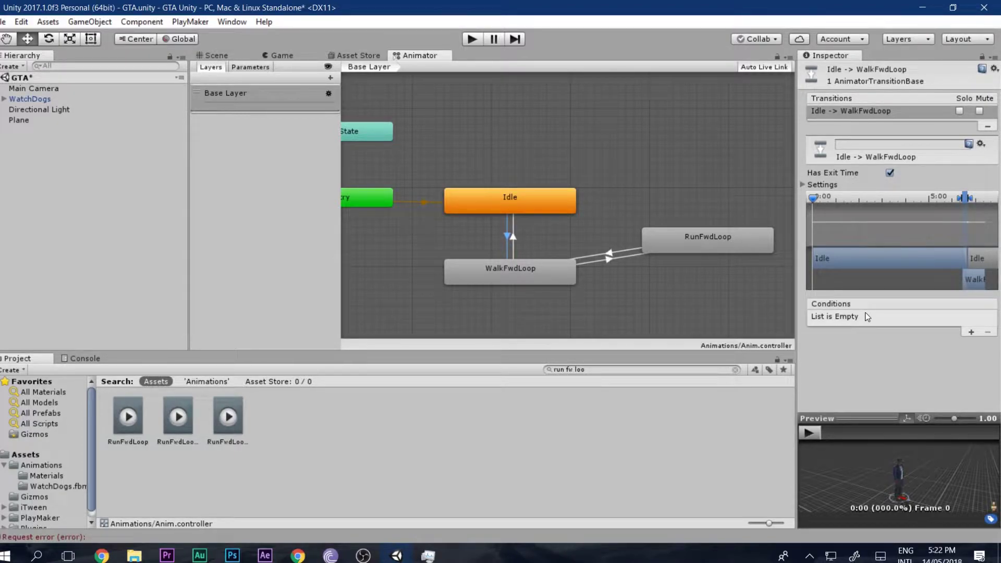
pyautogui.click(612, 258)
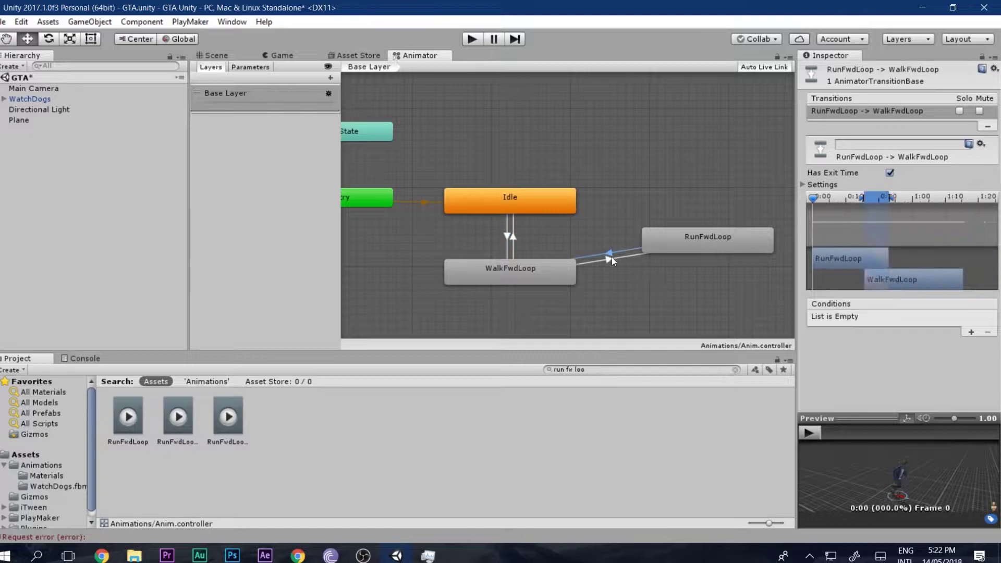
pyautogui.click(511, 237)
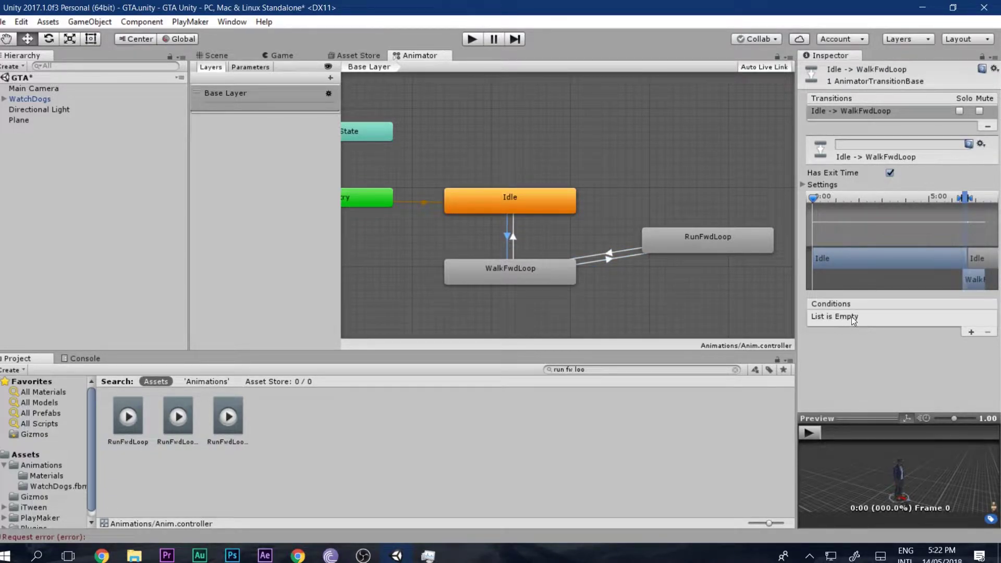
pyautogui.click(293, 98)
pyautogui.click(240, 67)
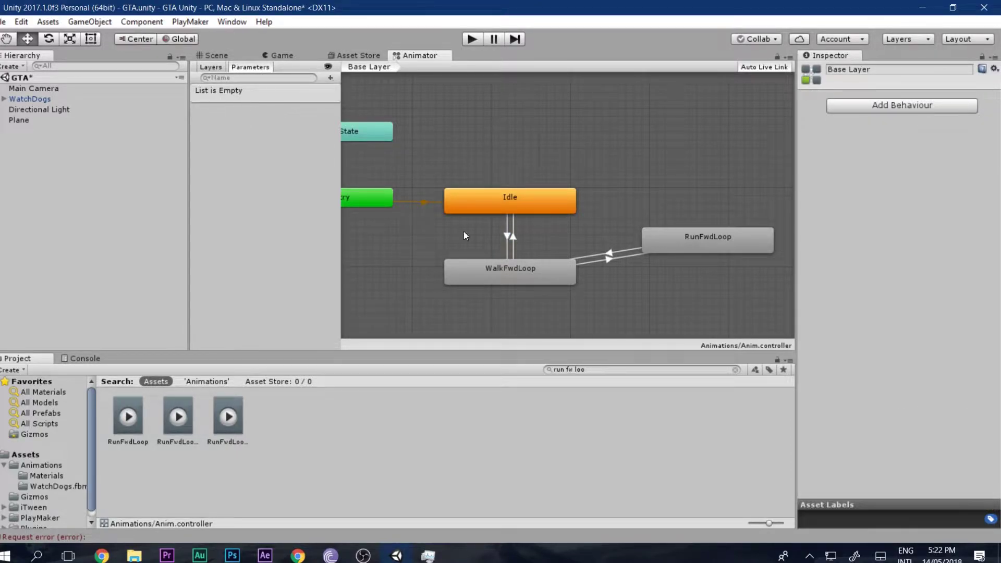
# Add a single condition with no parameter assigned to the Idle -> WalkFwdLoop transition.
pyautogui.click(509, 238)
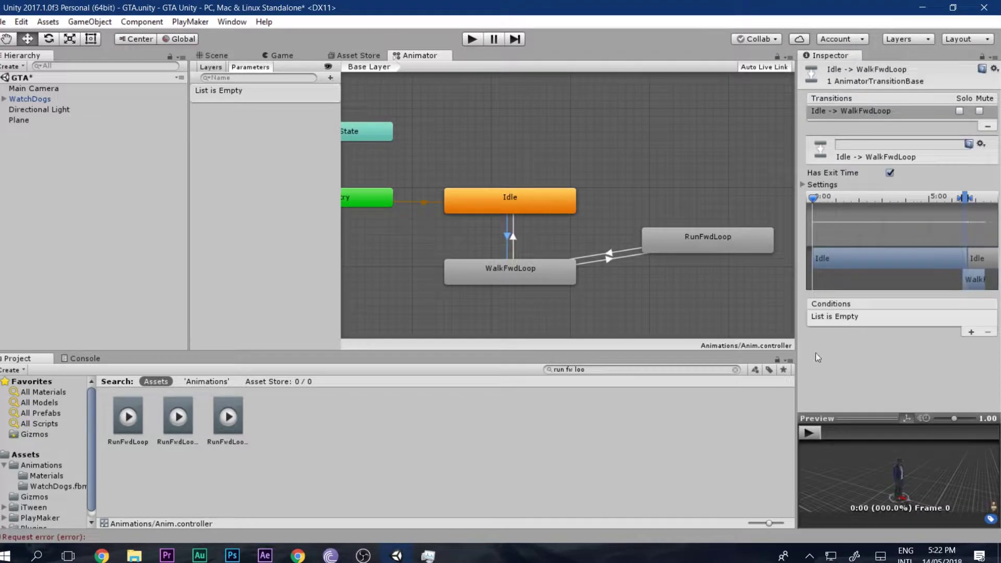
pyautogui.click(970, 333)
pyautogui.click(970, 334)
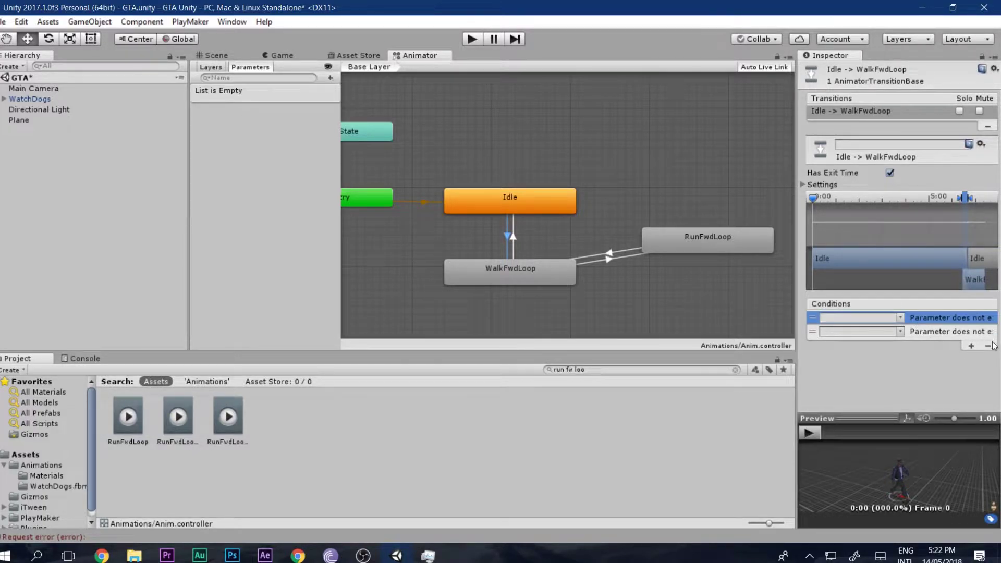
pyautogui.click(991, 344)
pyautogui.click(904, 317)
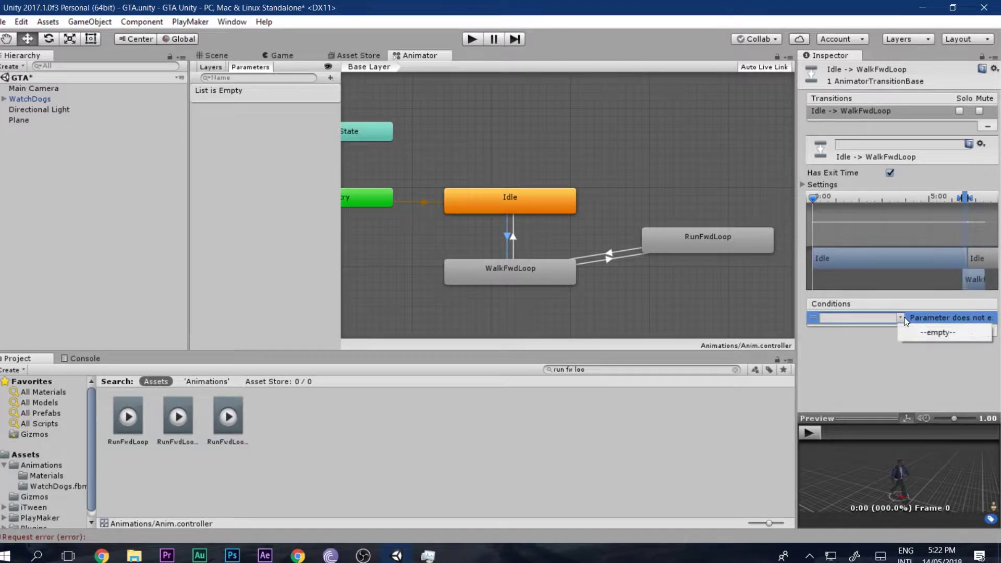
pyautogui.click(916, 330)
# Add a Float parameter named "Input magnitude" to the Animator Controller.
pyautogui.click(258, 90)
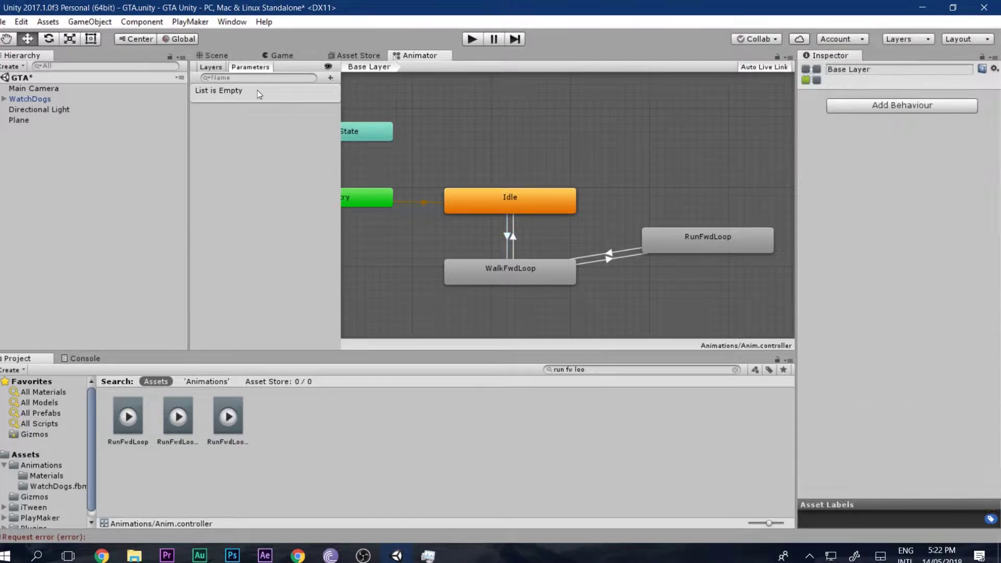
pyautogui.click(330, 78)
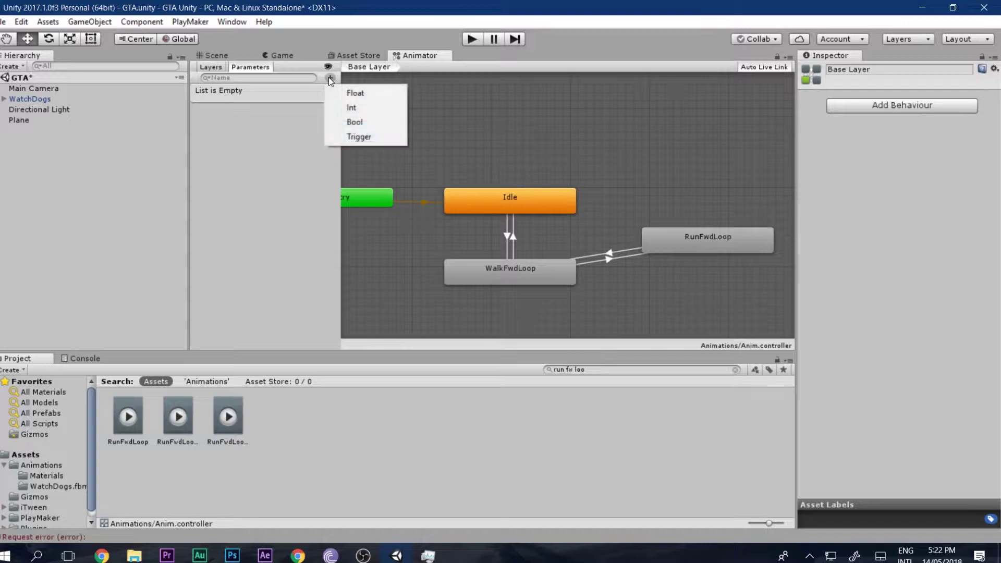
pyautogui.click(351, 92)
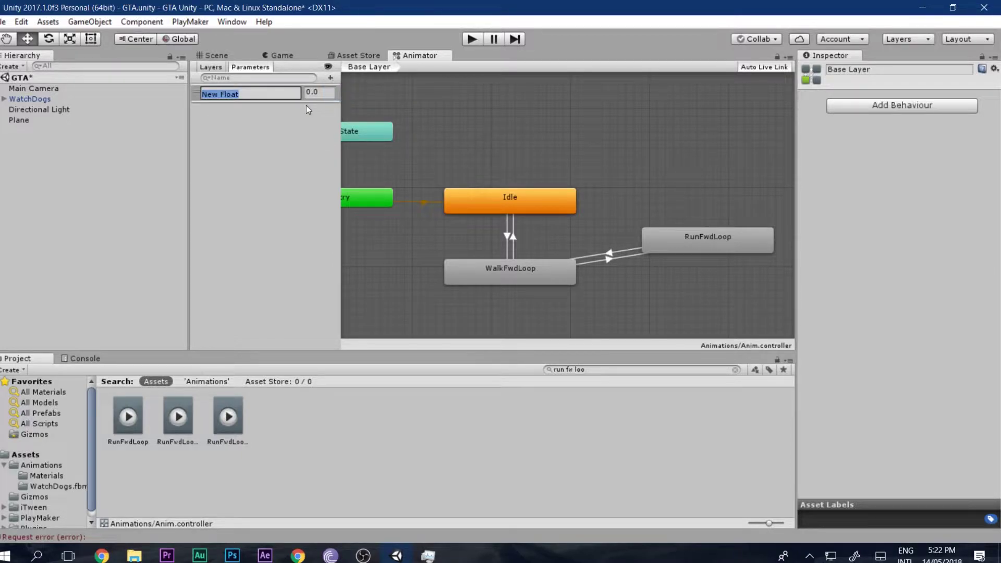
pyautogui.write('Input magnitude')
pyautogui.press('Return')
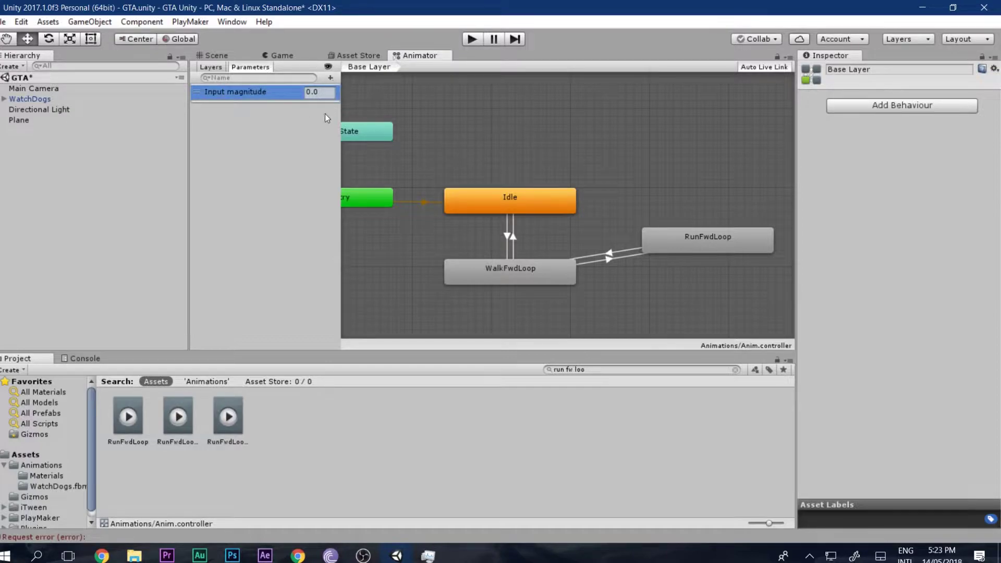
# Set the Idle -> WalkFwdLoop transition's condition to Input magnitude Greater 0.1.
pyautogui.click(506, 245)
pyautogui.click(900, 317)
pyautogui.click(906, 330)
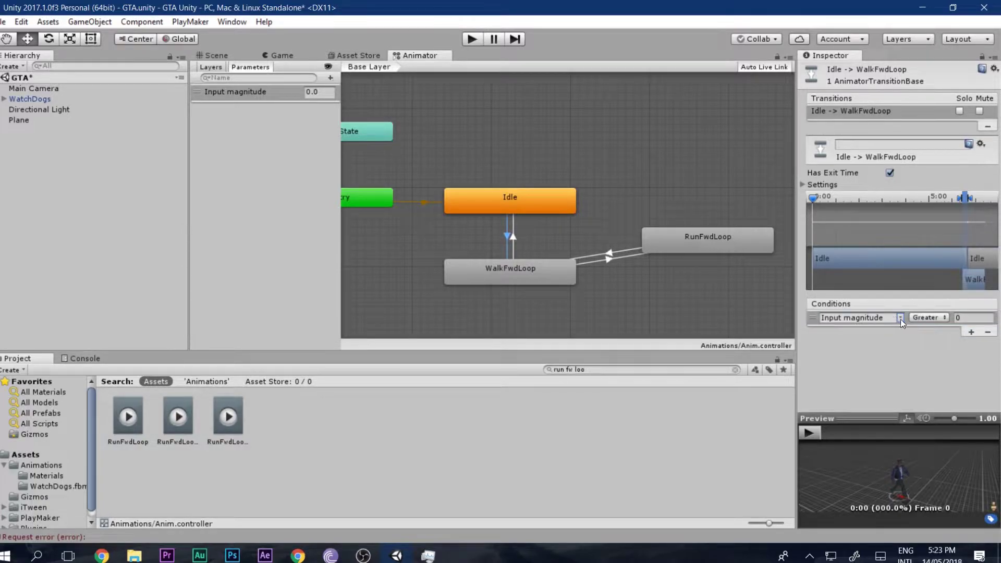
pyautogui.click(963, 319)
pyautogui.write('.1')
# Add a condition of Input magnitude Less 0.1 to the WalkFwdLoop -> Idle transition.
pyautogui.click(514, 239)
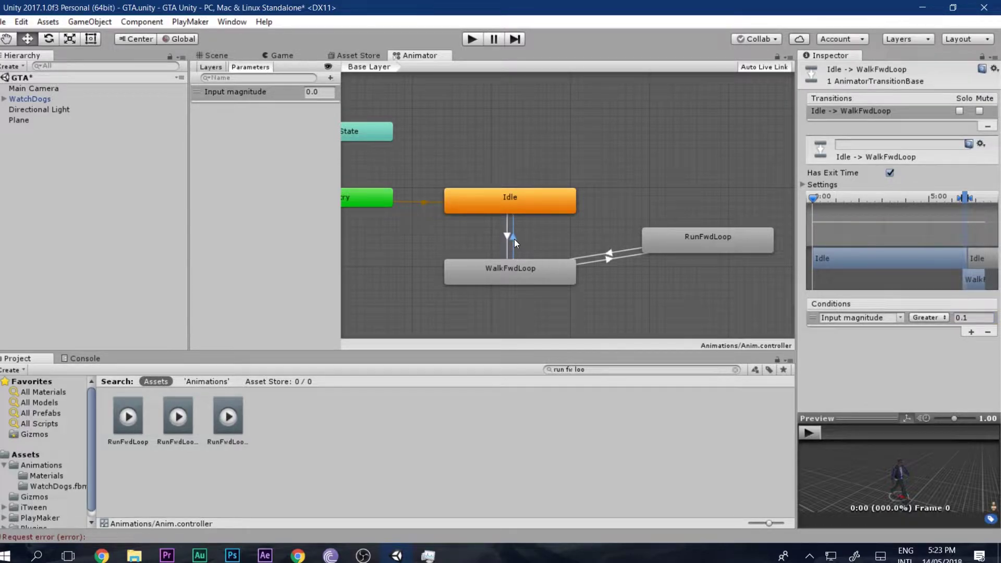
pyautogui.click(970, 336)
pyautogui.click(942, 318)
pyautogui.click(936, 349)
pyautogui.click(971, 319)
pyautogui.write('0.1')
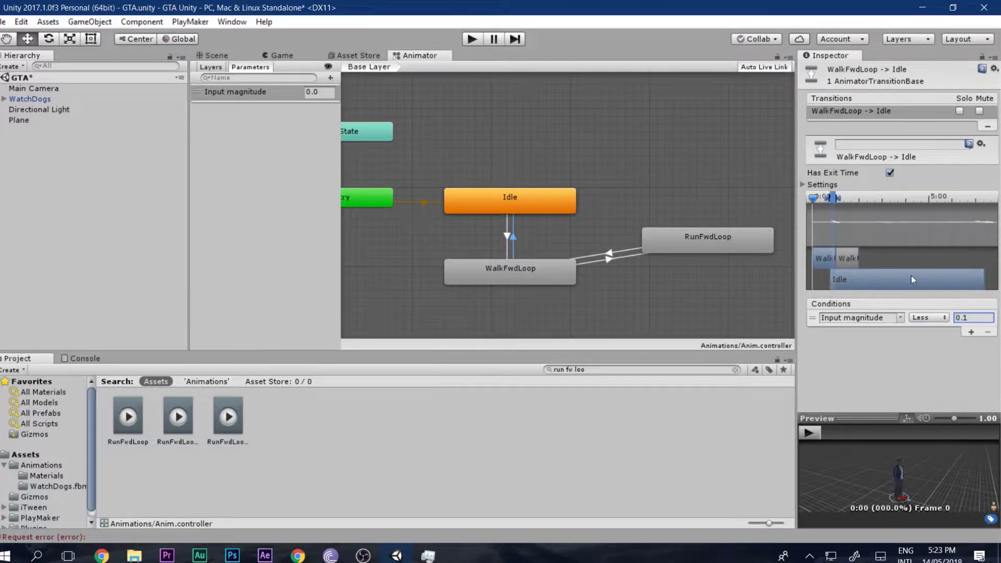
# Review the Idle -> WalkFwdLoop transition's condition against the Input magnitude parameter's value.
pyautogui.click(524, 207)
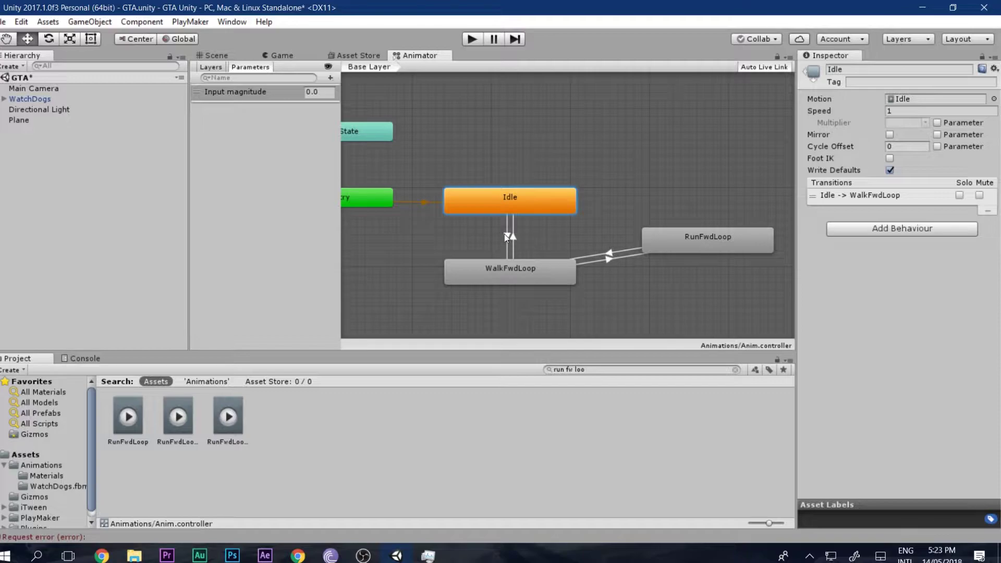
pyautogui.click(505, 237)
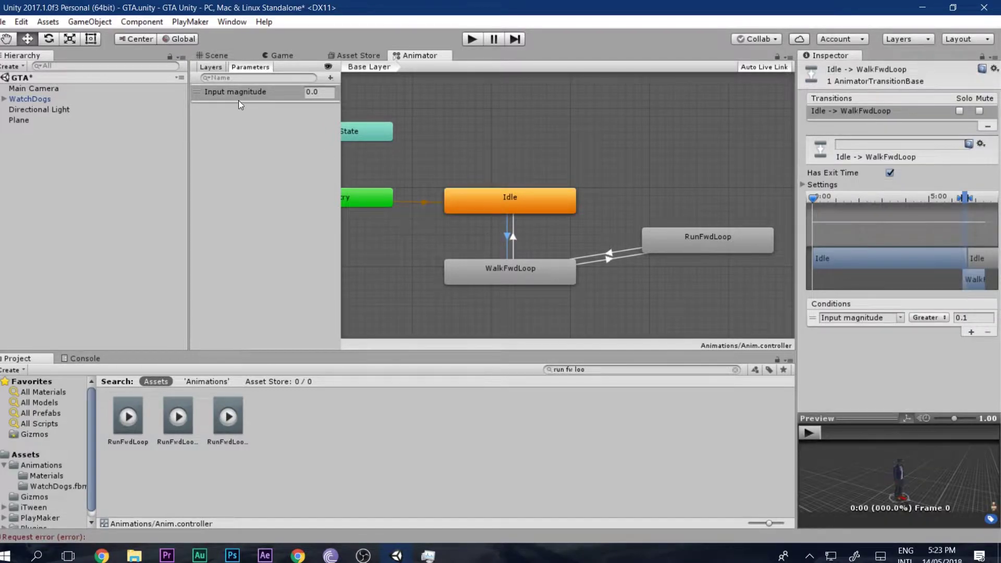
pyautogui.click(319, 91)
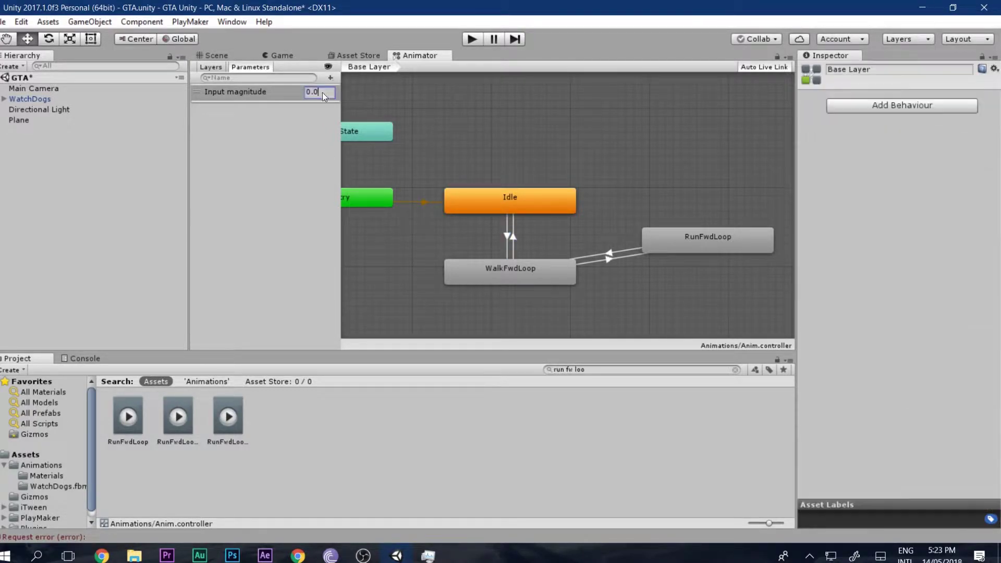
pyautogui.click(511, 244)
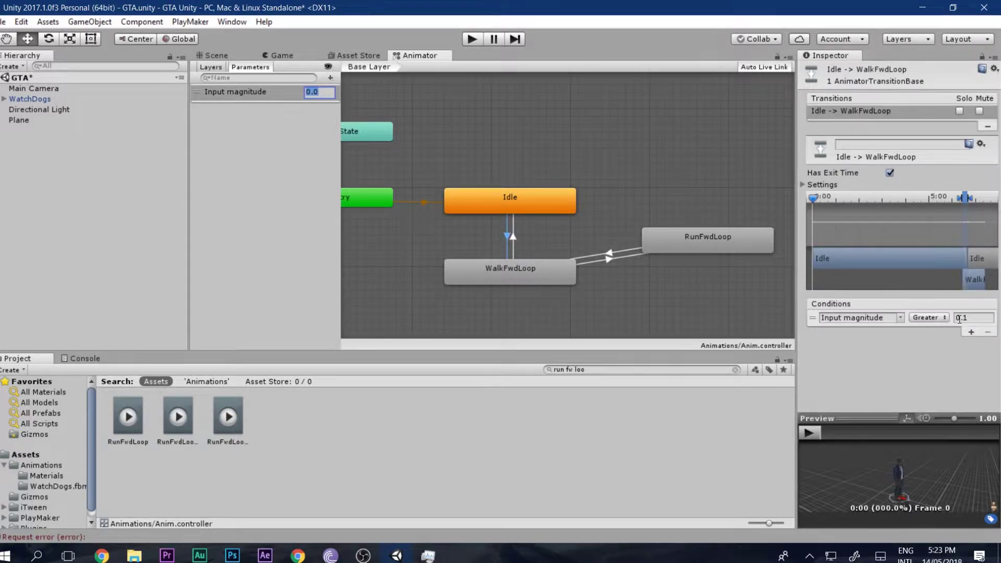
# Dock the Game view beside the Project panel so it shows together with the Animator graph, and briefly start and stop play mode.
pyautogui.click(493, 282)
pyautogui.click(318, 93)
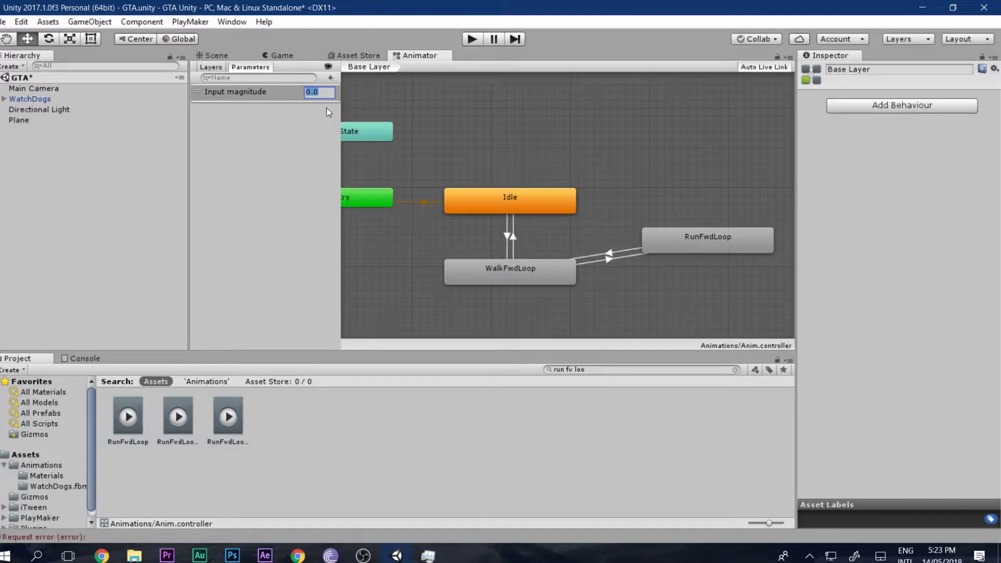
pyautogui.moveTo(286, 55); pyautogui.dragTo(648, 455)
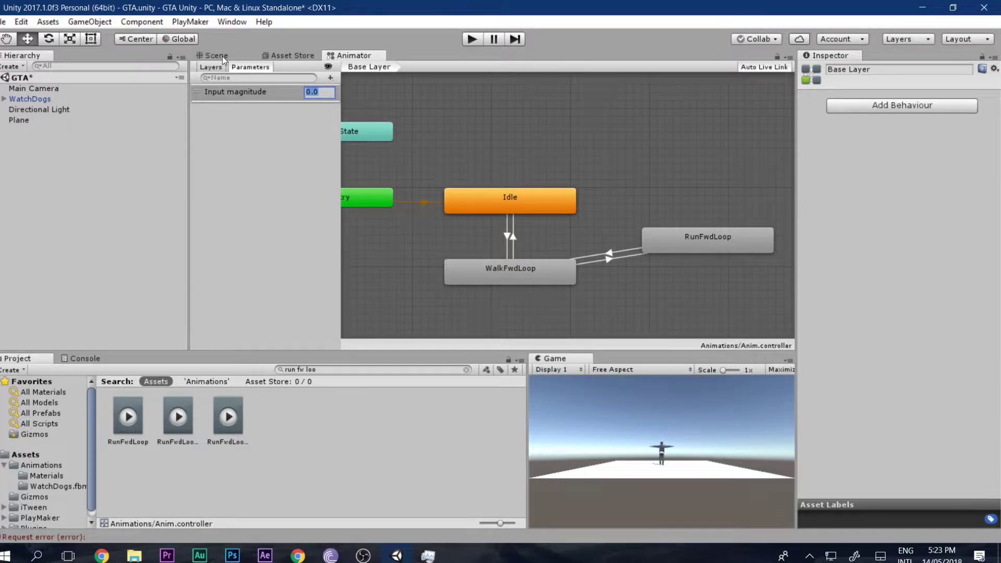
pyautogui.click(472, 39)
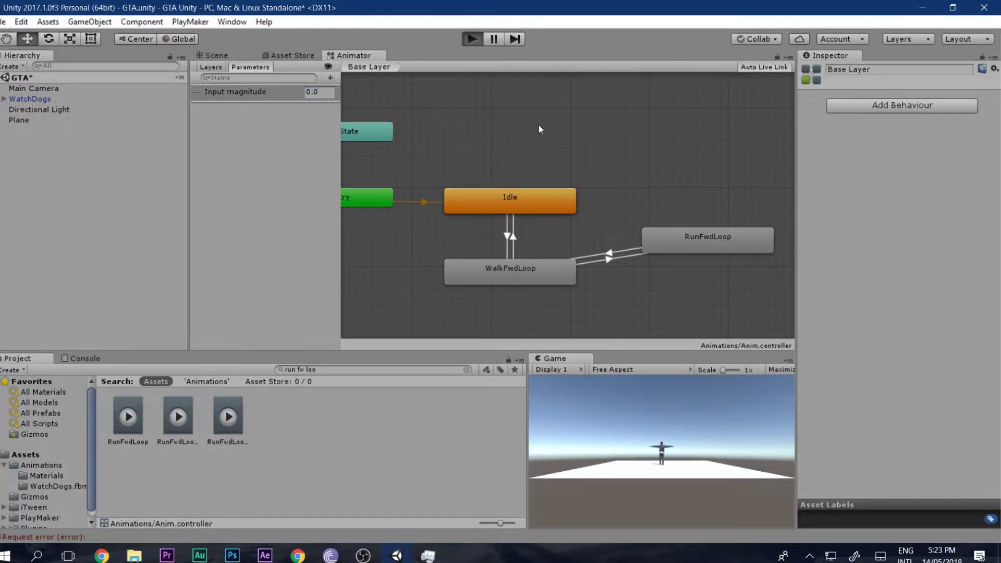
pyautogui.click(471, 40)
# Move the Main Camera close to the character at about X 2.449, Z 0.25 and rotate it about -97.3 degrees around Y.
pyautogui.click(43, 89)
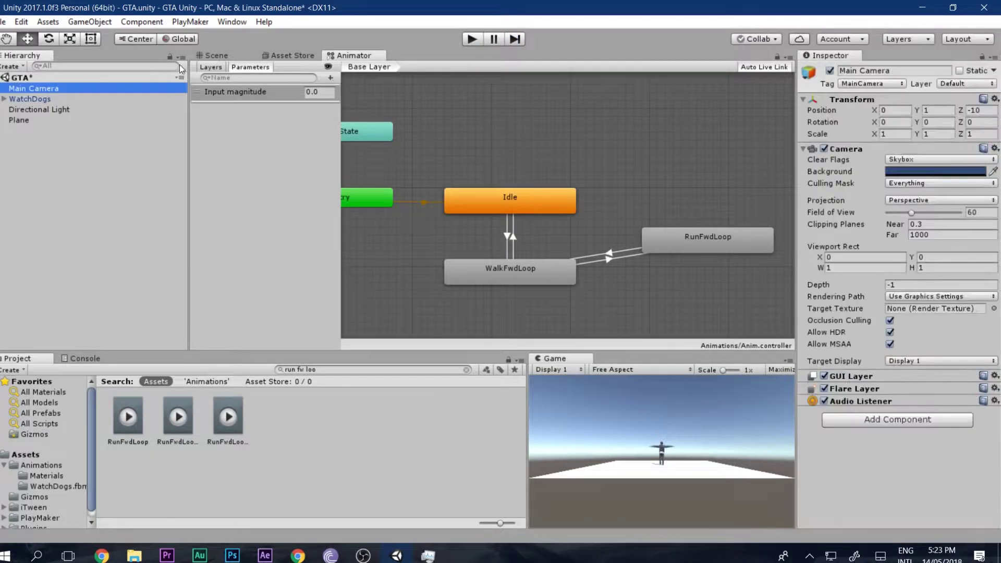
pyautogui.click(213, 55)
pyautogui.moveTo(411, 200); pyautogui.dragTo(339, 232)
pyautogui.press('e')
pyautogui.press('w')
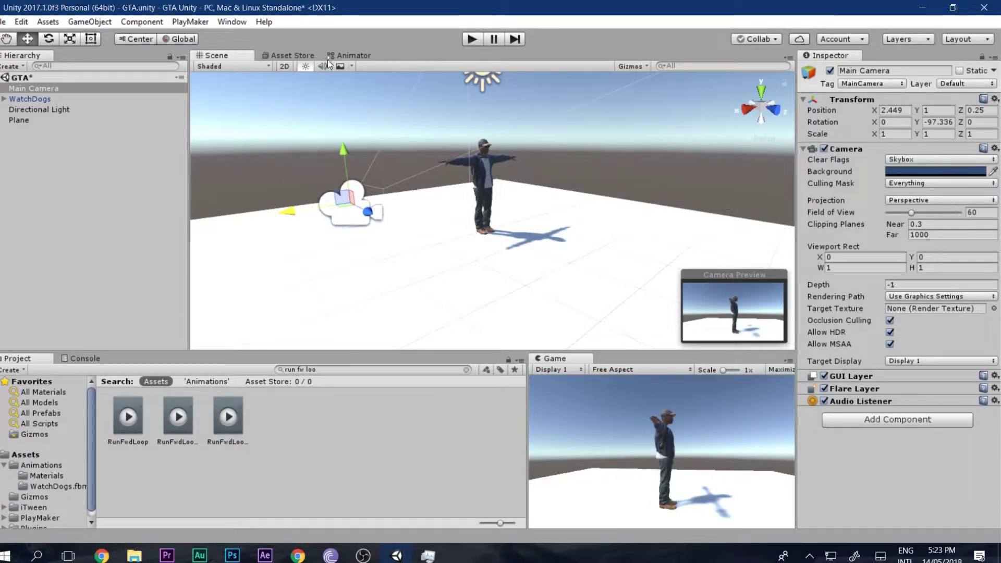
# Run the scene with the Animator graph open and set Input magnitude to 1 to test the walk transition.
pyautogui.click(342, 55)
pyautogui.hotkey('ctrl', 'p')
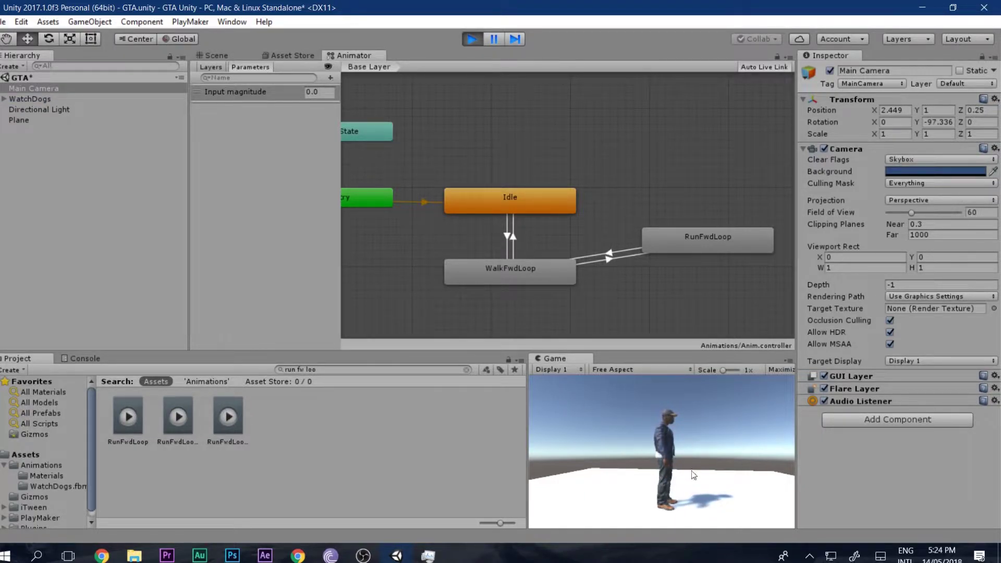
pyautogui.click(328, 93)
pyautogui.write('1')
pyautogui.press('Return')
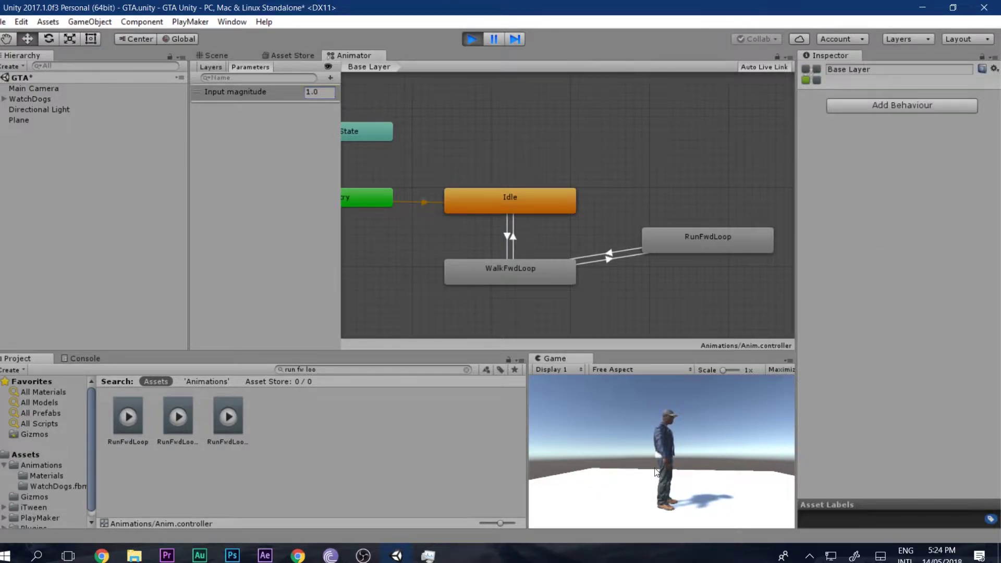
# Turn off Has Exit Time on the Idle -> WalkFwdLoop transition and stop play mode.
pyautogui.click(508, 237)
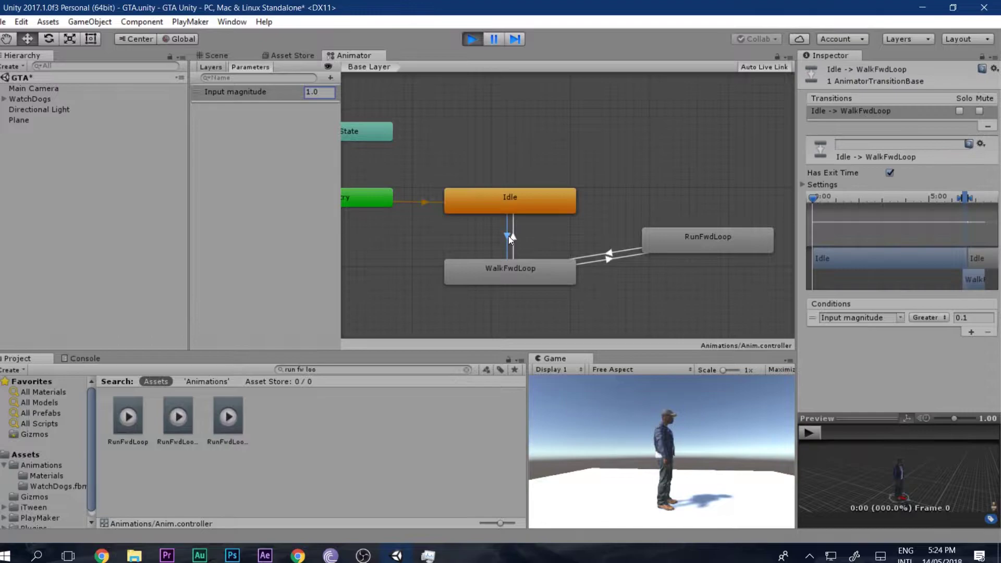
pyautogui.click(889, 172)
pyautogui.click(472, 40)
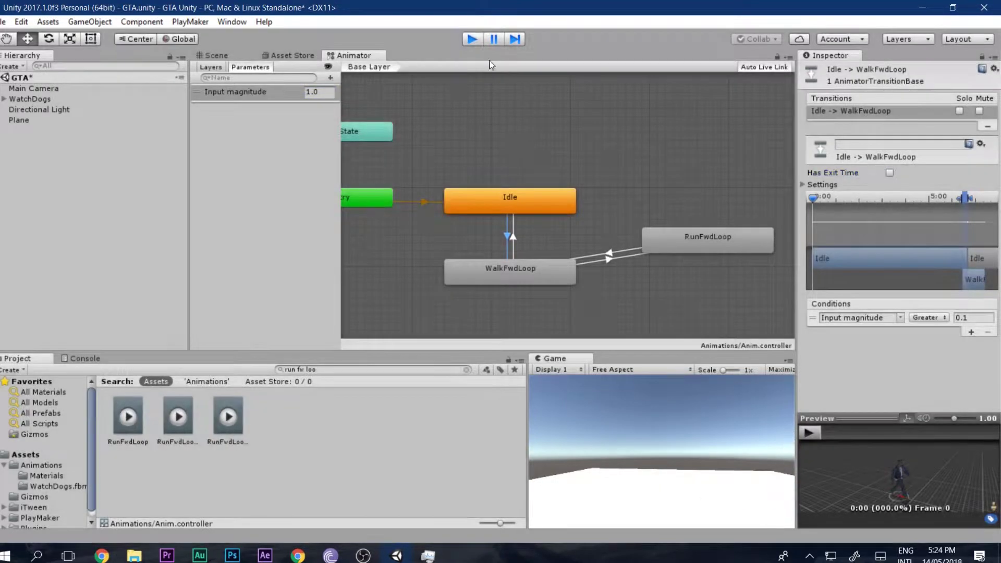
# Turn off Has Exit Time on the WalkFwdLoop -> Idle transition and both transitions between WalkFwdLoop and RunFwdLoop.
pyautogui.click(512, 238)
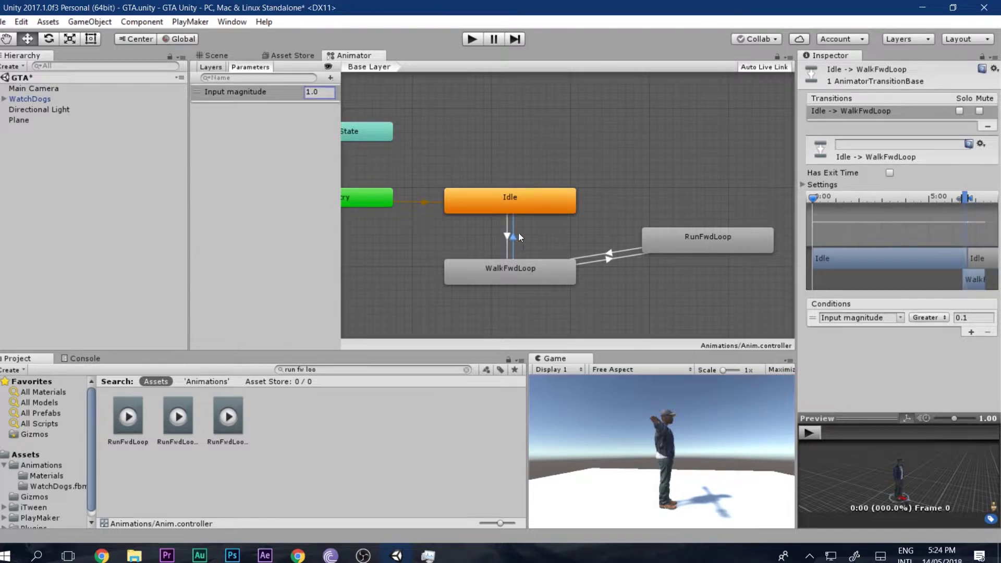
pyautogui.click(889, 172)
pyautogui.click(619, 257)
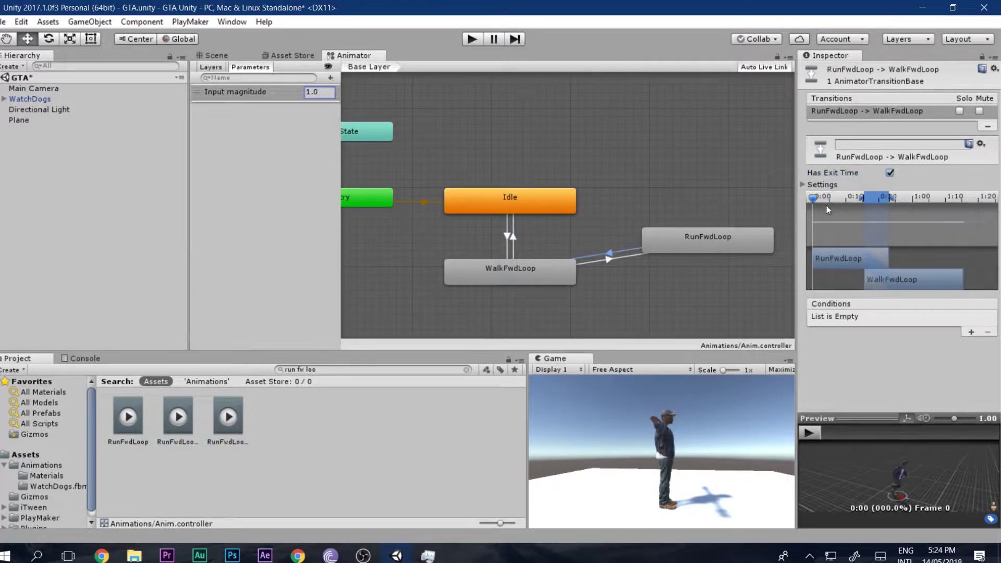
pyautogui.click(889, 172)
# Run the scene again, set Input magnitude to 0 and check the character's stop in the Scene view.
pyautogui.click(472, 39)
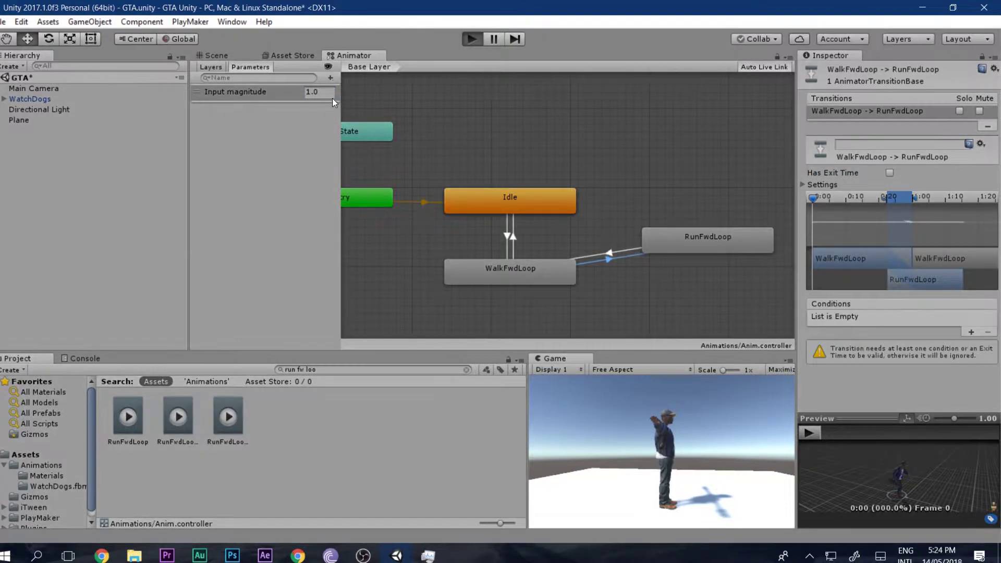
pyautogui.click(307, 92)
pyautogui.write('0')
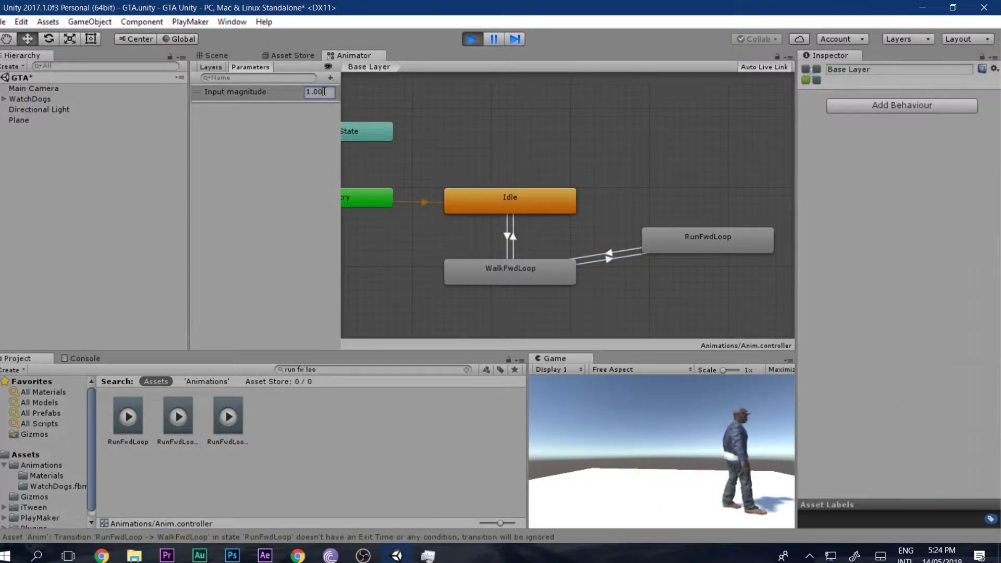
pyautogui.click(658, 428)
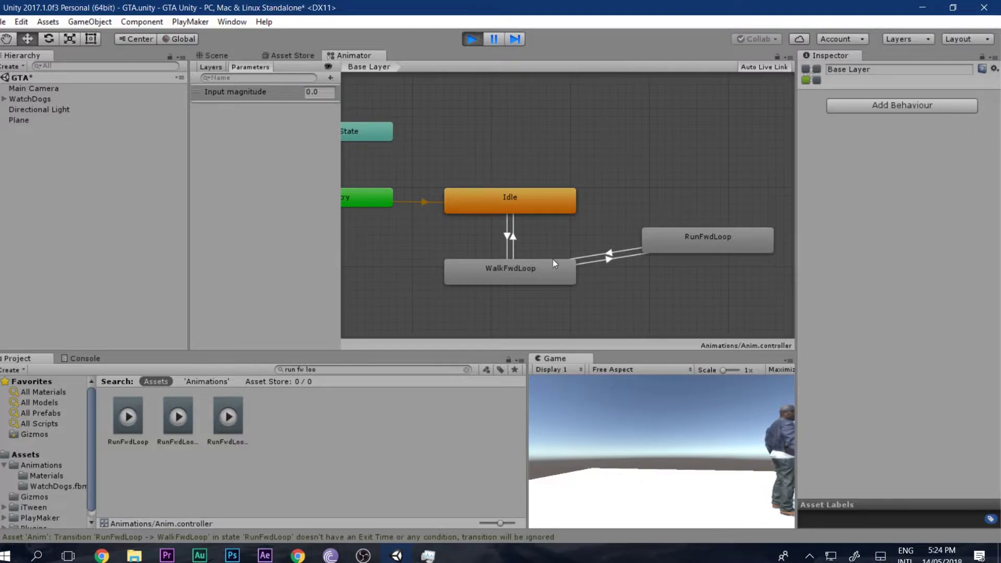
pyautogui.click(237, 56)
pyautogui.scroll(3, 408, 263)
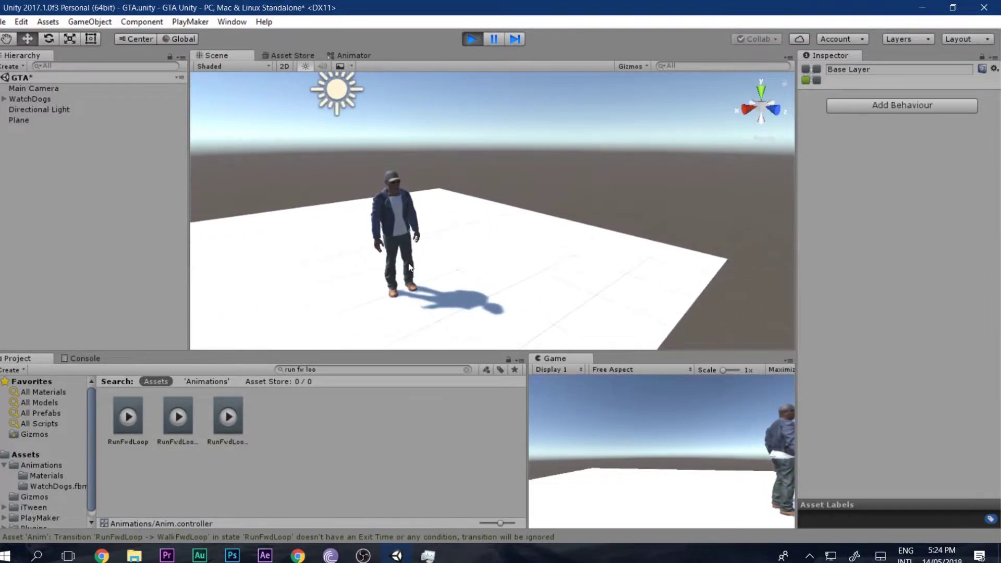
# Alternate Input magnitude between 1 and 0 in play mode while watching the character's walk in the Scene view.
pyautogui.click(351, 56)
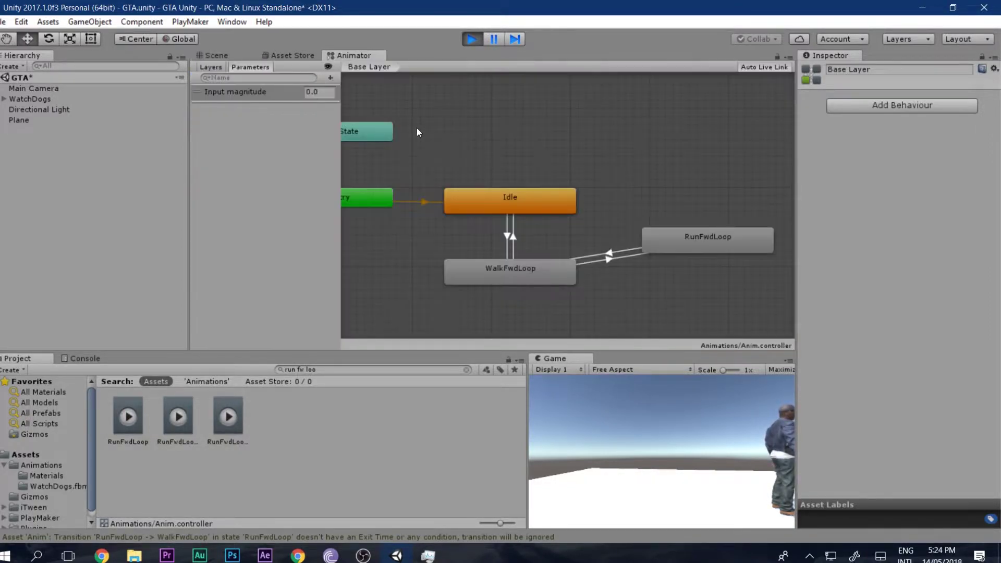
pyautogui.click(225, 55)
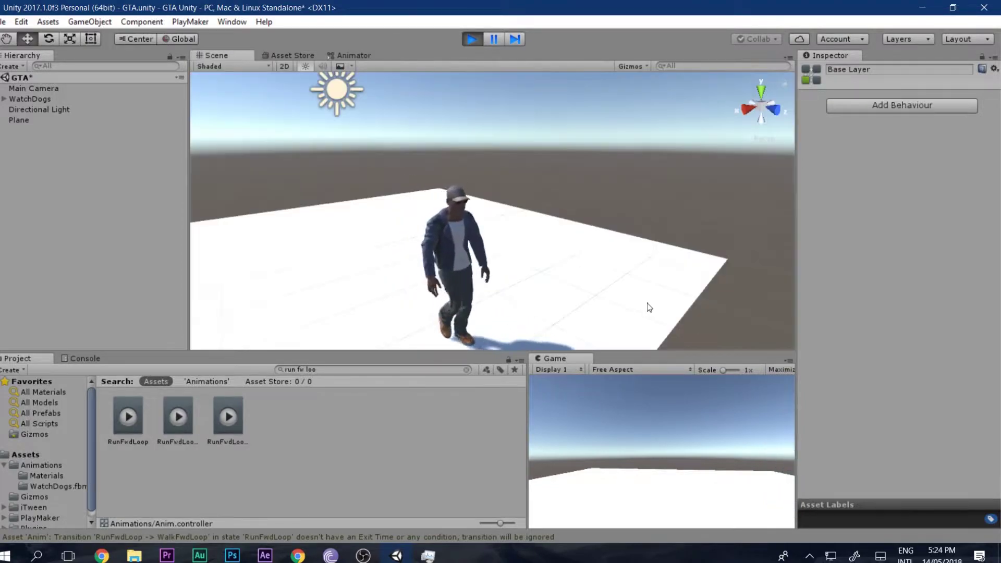
pyautogui.moveTo(645, 303); pyautogui.dragTo(603, 242, button='middle')
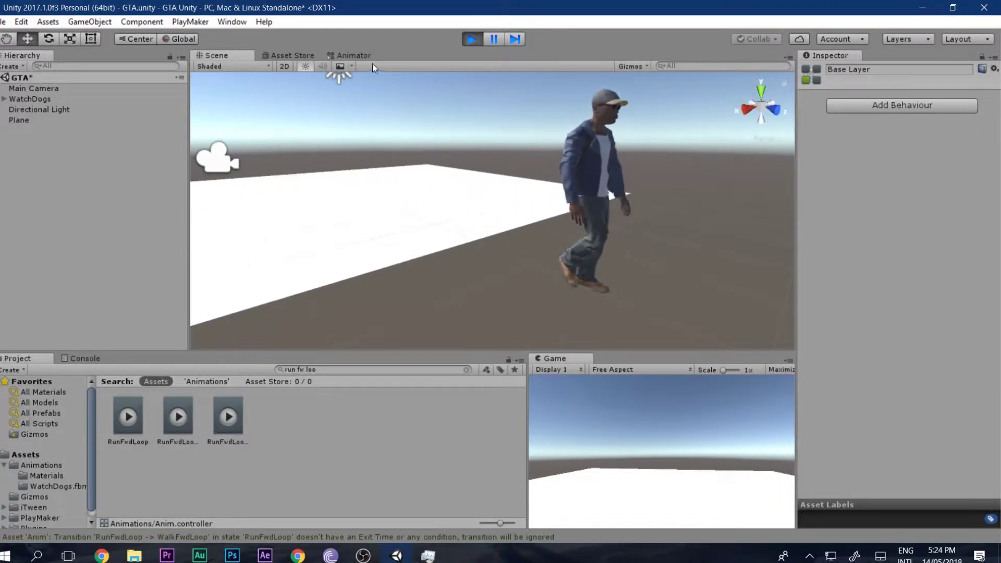
pyautogui.click(354, 56)
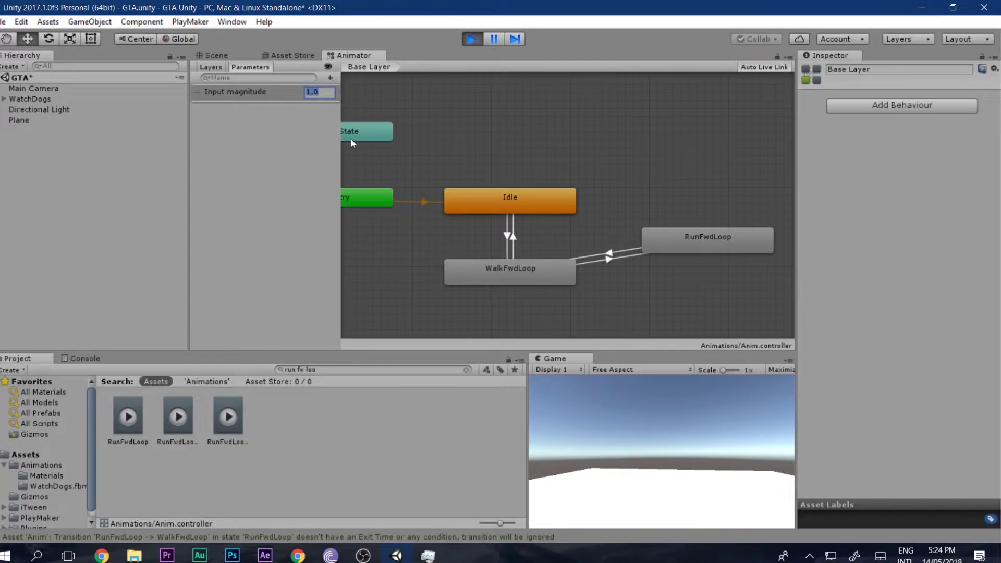
pyautogui.click(213, 54)
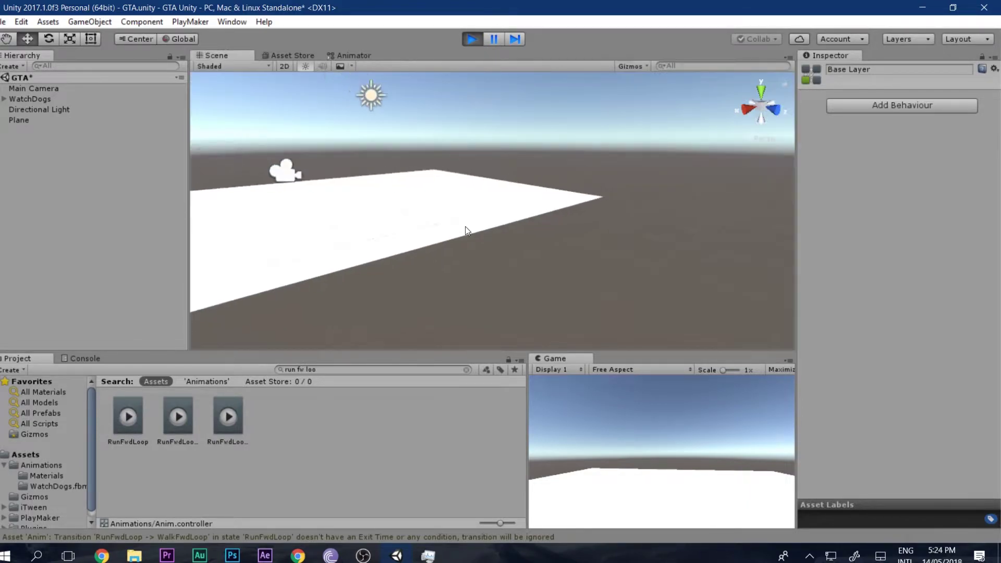
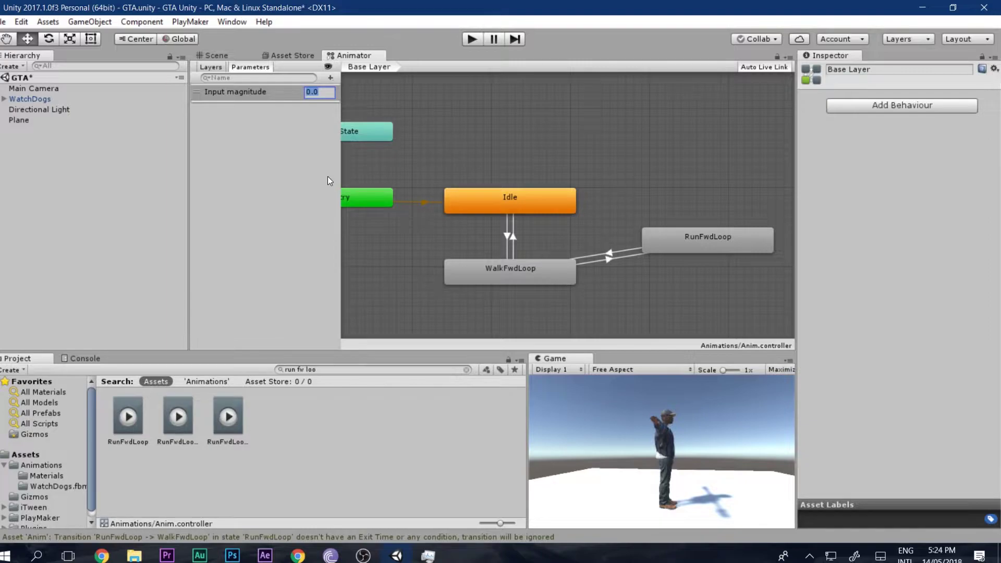
# Add a PlayMakerFSM component to the WatchDogs object and open its FSM in the PlayMaker editor.
pyautogui.click(95, 100)
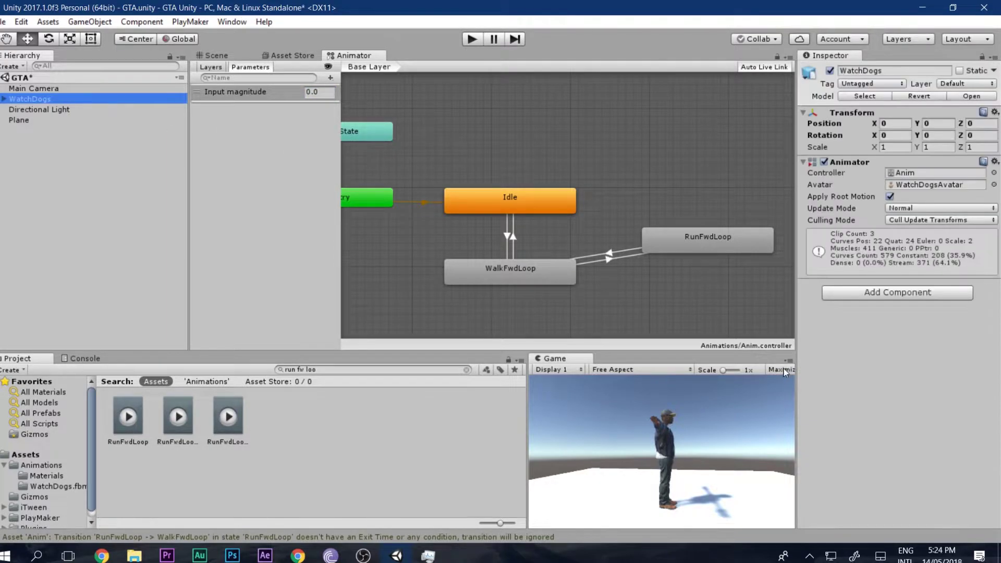
pyautogui.click(863, 295)
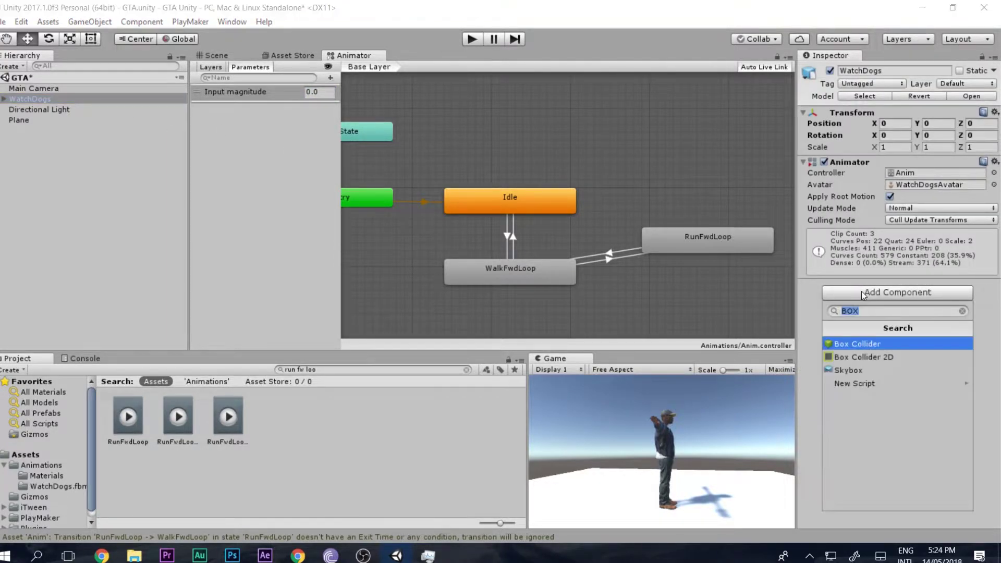
pyautogui.write('fsm')
pyautogui.press('Down')
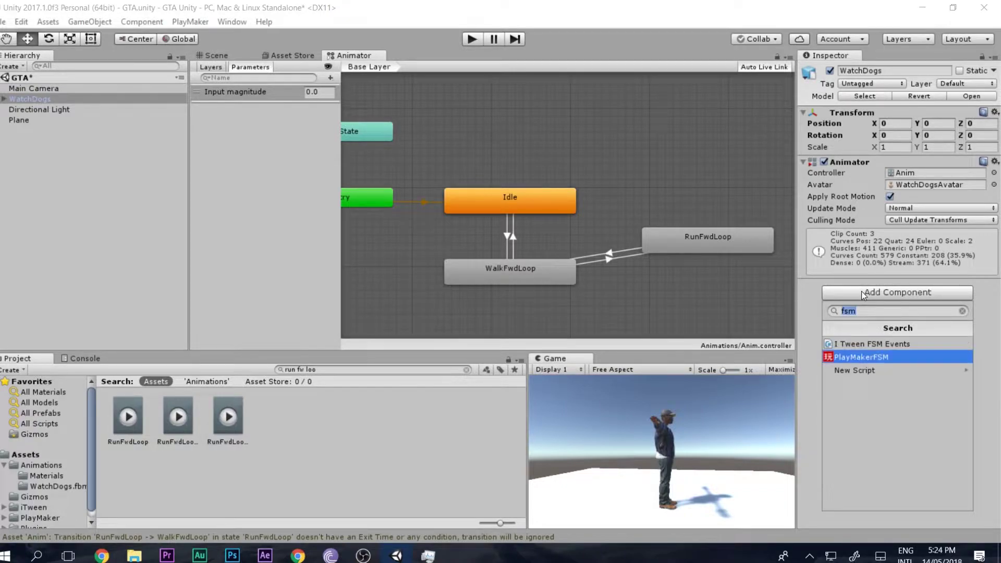
pyautogui.click(868, 356)
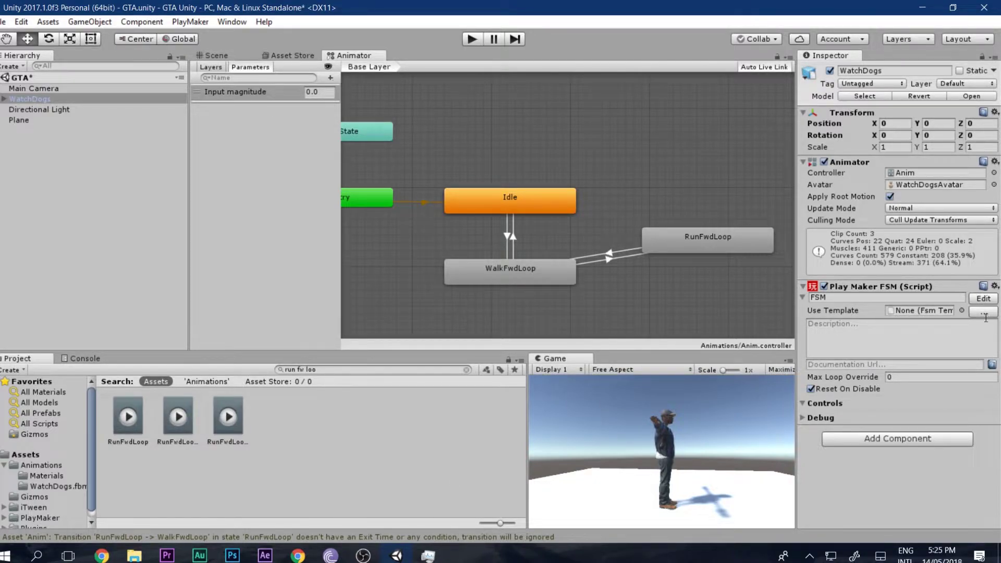
pyautogui.click(983, 299)
pyautogui.moveTo(314, 115); pyautogui.dragTo(417, 114)
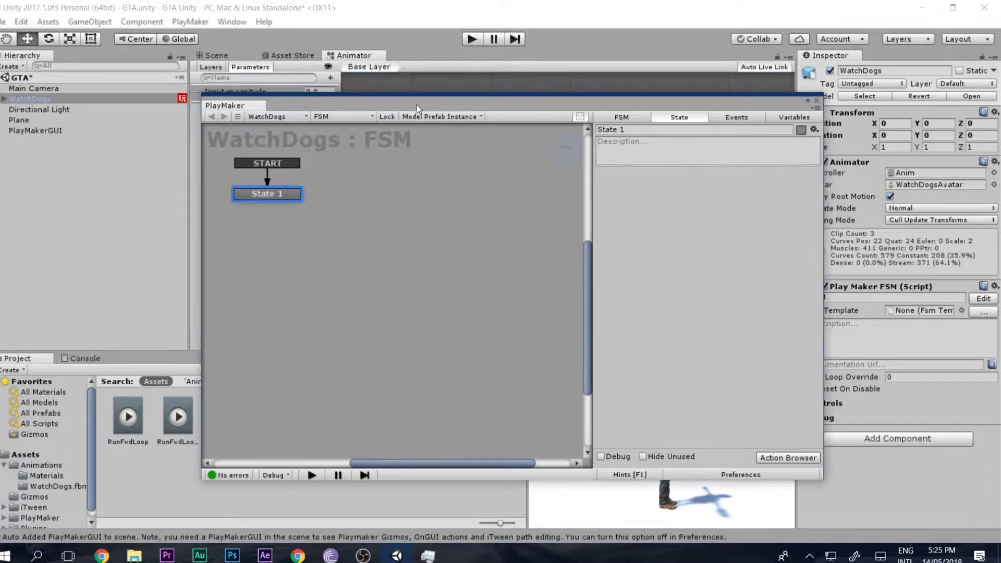
# Search the actions available for State 1 for "input" and clear the search.
pyautogui.doubleClick(658, 233)
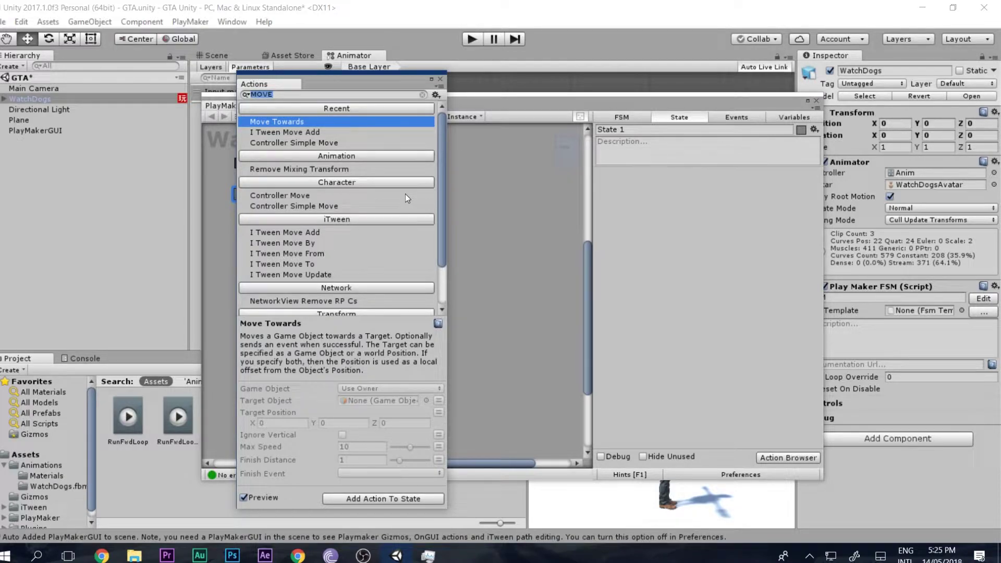
pyautogui.write('input')
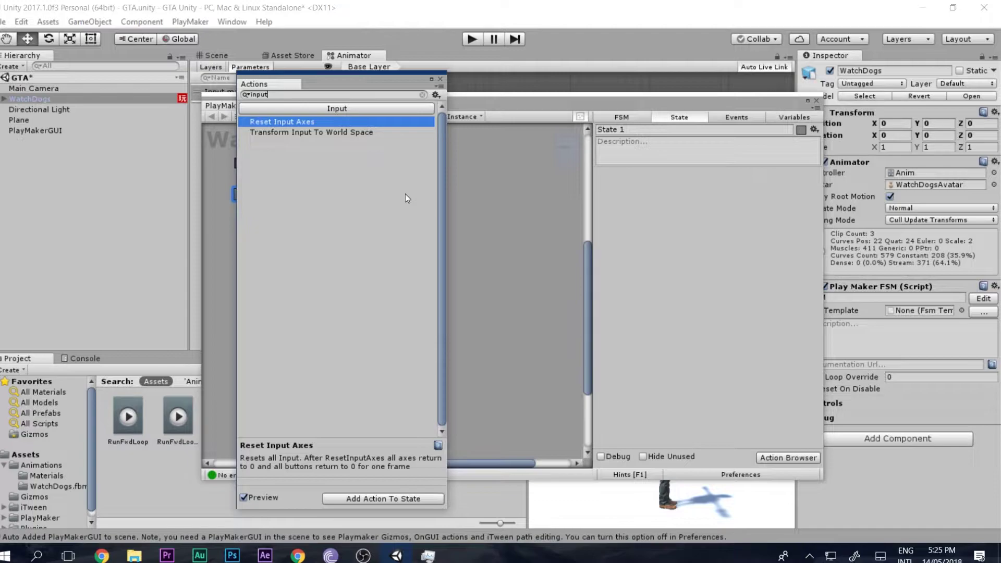
pyautogui.press('Down')
pyautogui.press('Up')
pyautogui.hotkey('ctrl', 'a')
pyautogui.press('BackSpace')
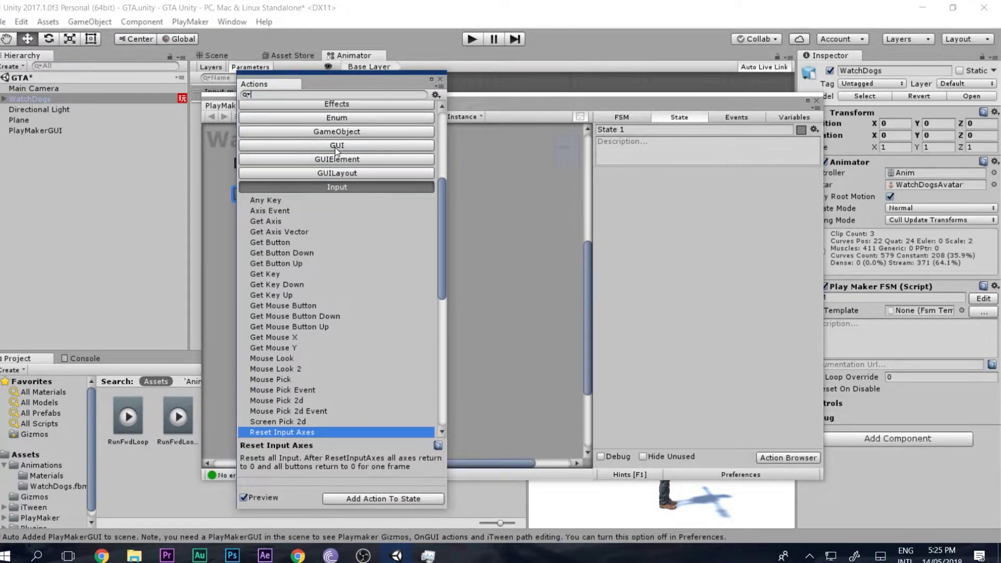
# Search the actions for "get", add a Get Axis Vector action to State 1 and delete the extra Get Axis action.
pyautogui.write('get')
pyautogui.doubleClick(321, 138)
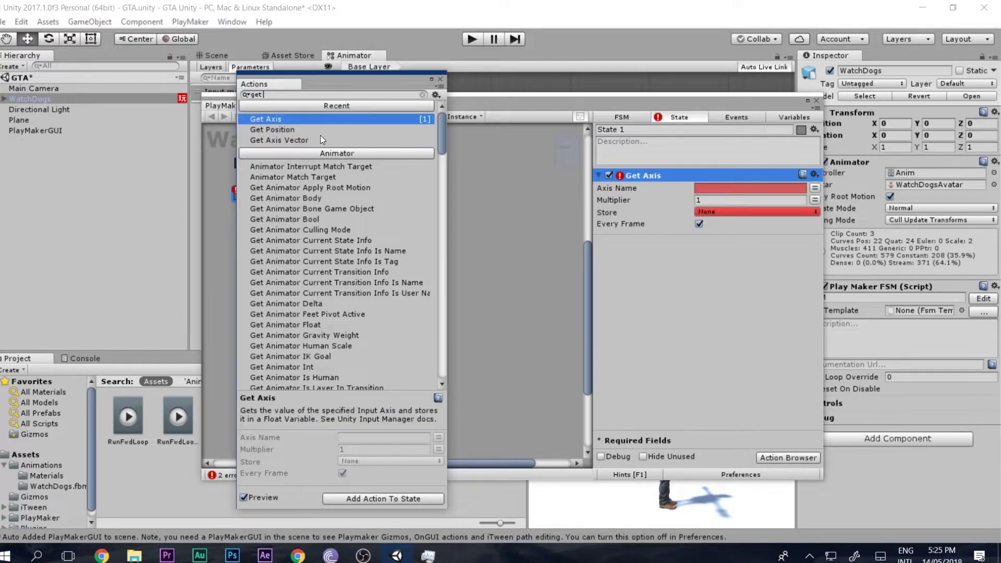
pyautogui.doubleClick(308, 139)
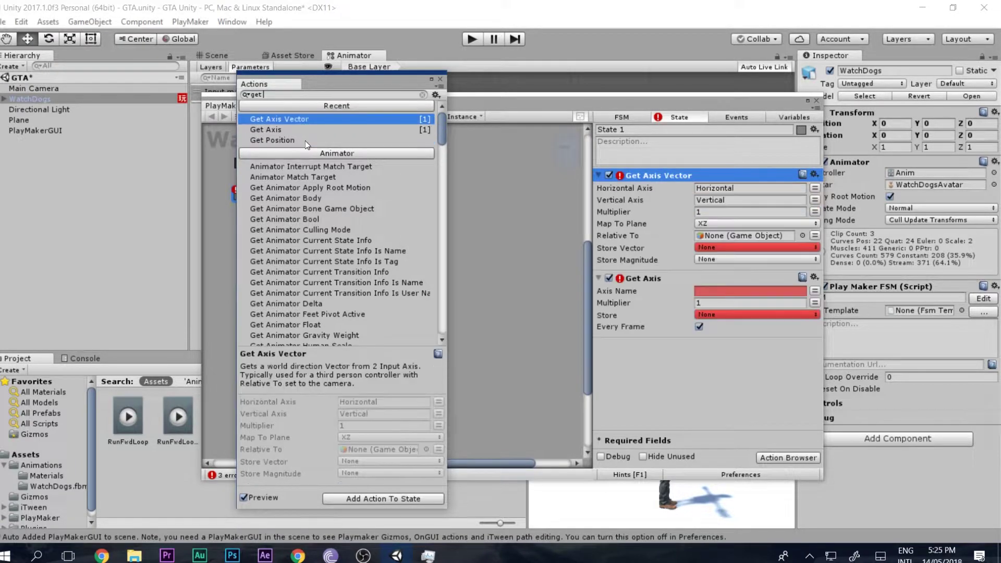
pyautogui.click(440, 79)
pyautogui.rightClick(655, 274)
pyautogui.click(654, 251)
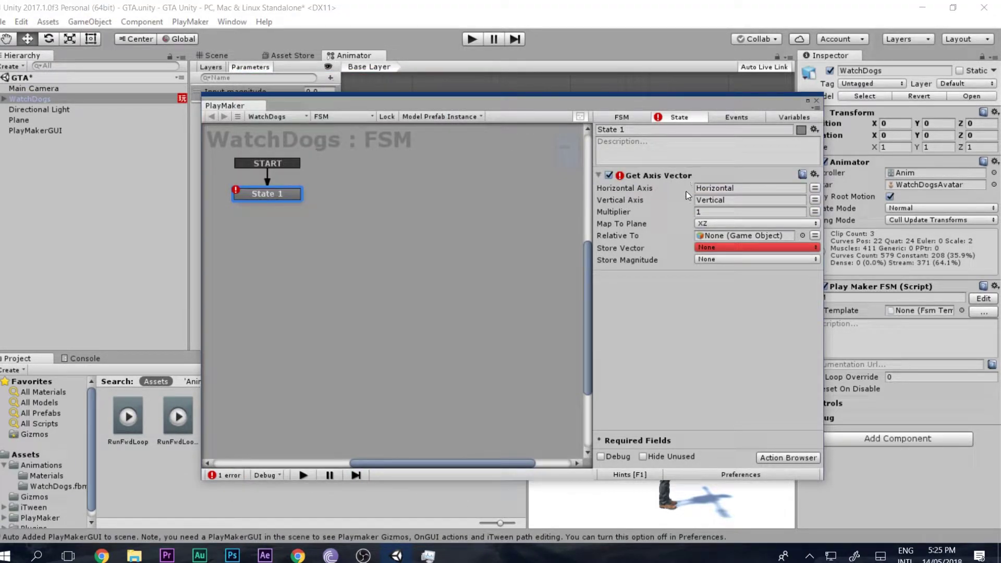
# Check the Get Axis Vector action's horizontal and vertical axis names and open the project's Input settings.
pyautogui.click(729, 188)
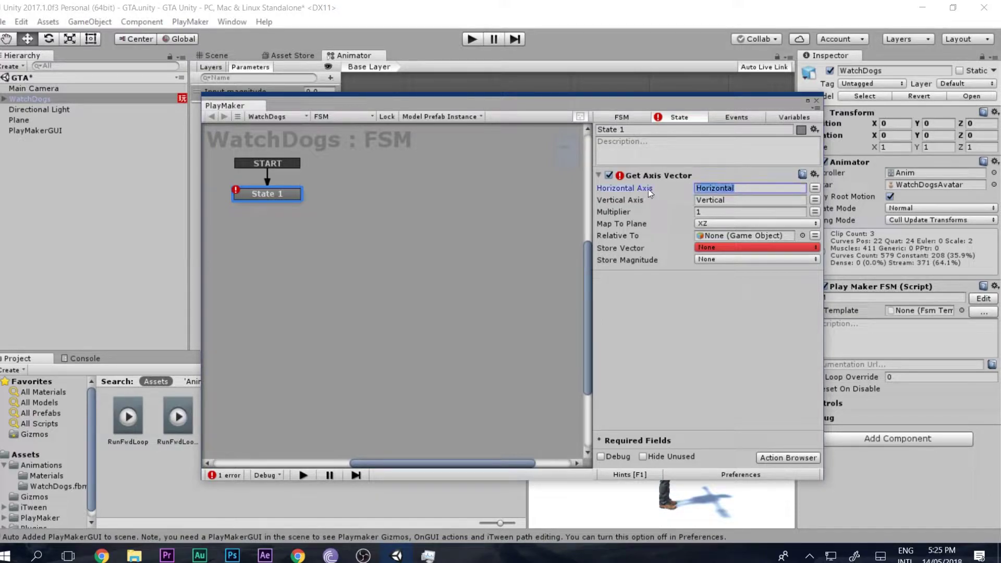
pyautogui.click(748, 199)
pyautogui.click(21, 22)
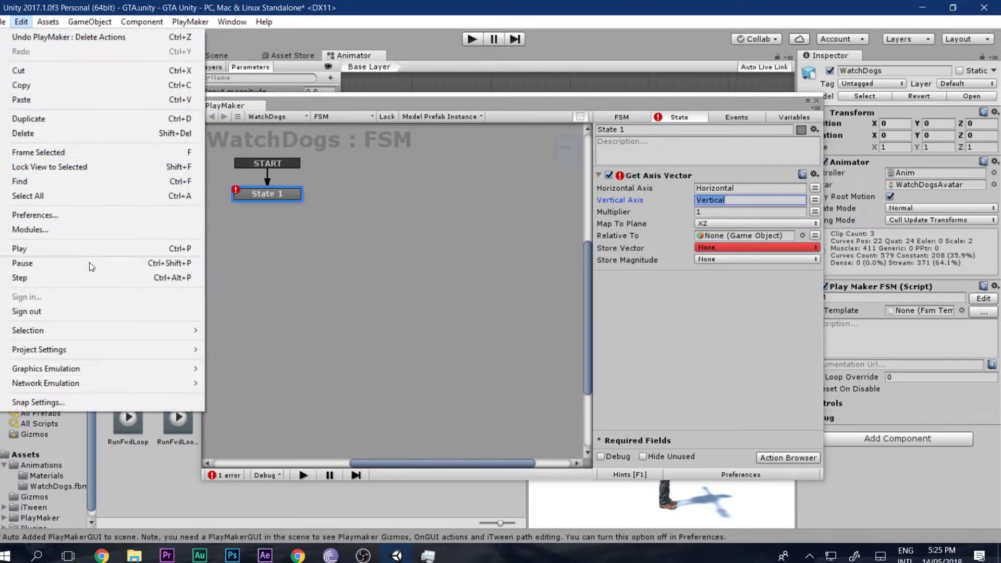
pyautogui.moveTo(129, 352)
pyautogui.click(216, 349)
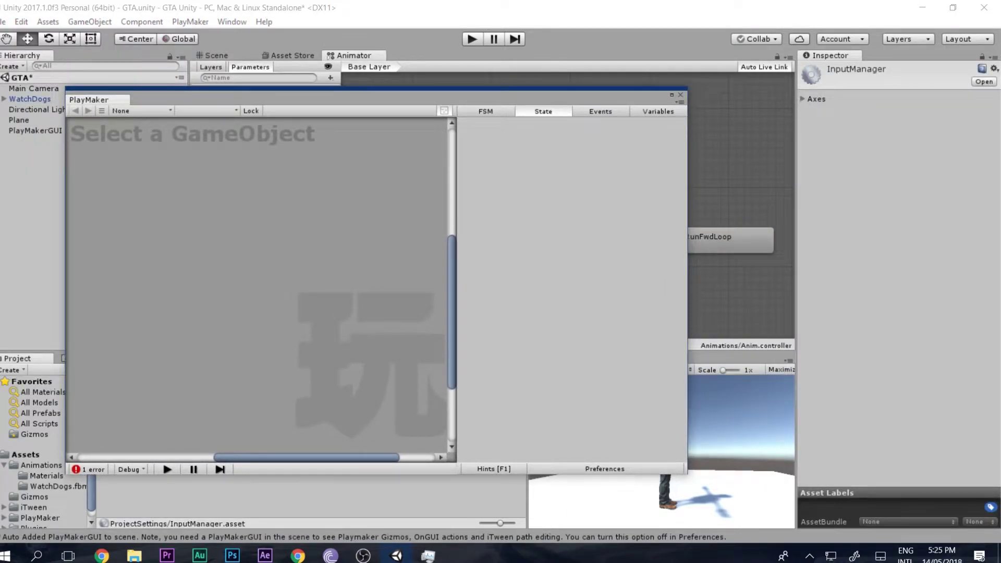
# Expand the axes in the project's Input settings and examine the names and key bindings of the Horizontal and Vertical axes.
pyautogui.click(22, 22)
pyautogui.moveTo(38, 354)
pyautogui.click(274, 348)
pyautogui.click(802, 98)
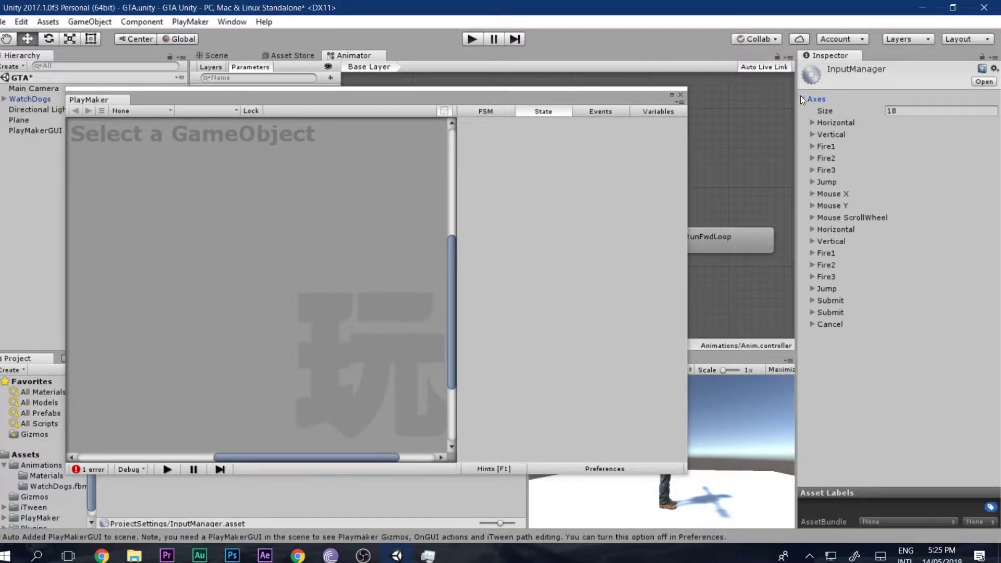
pyautogui.click(811, 123)
pyautogui.click(812, 311)
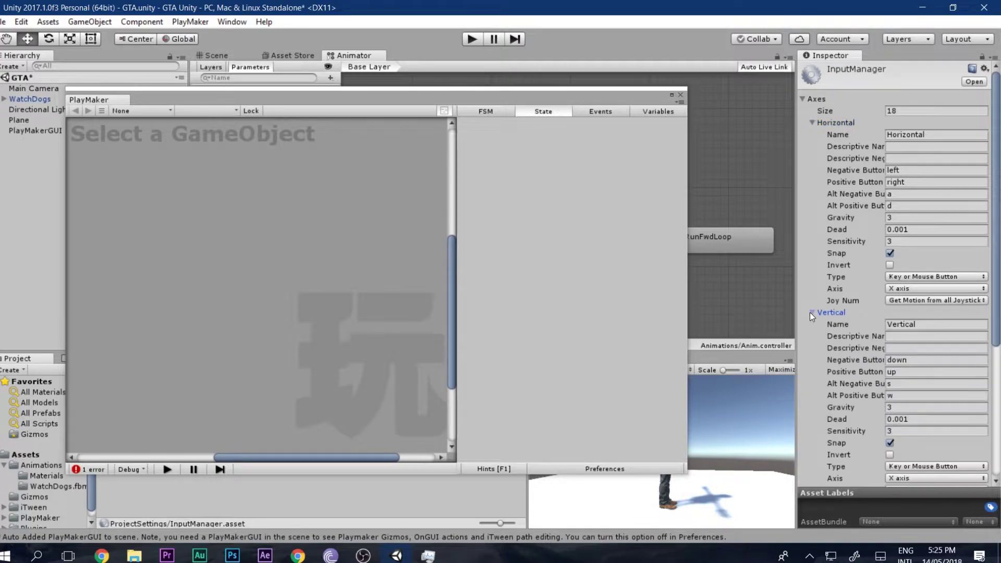
pyautogui.click(933, 134)
pyautogui.click(918, 182)
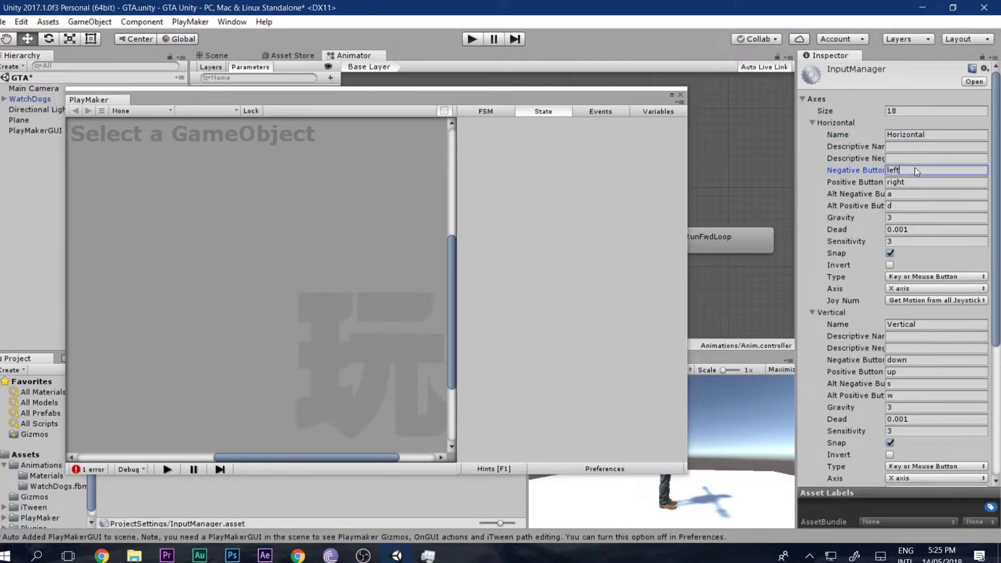
pyautogui.click(898, 205)
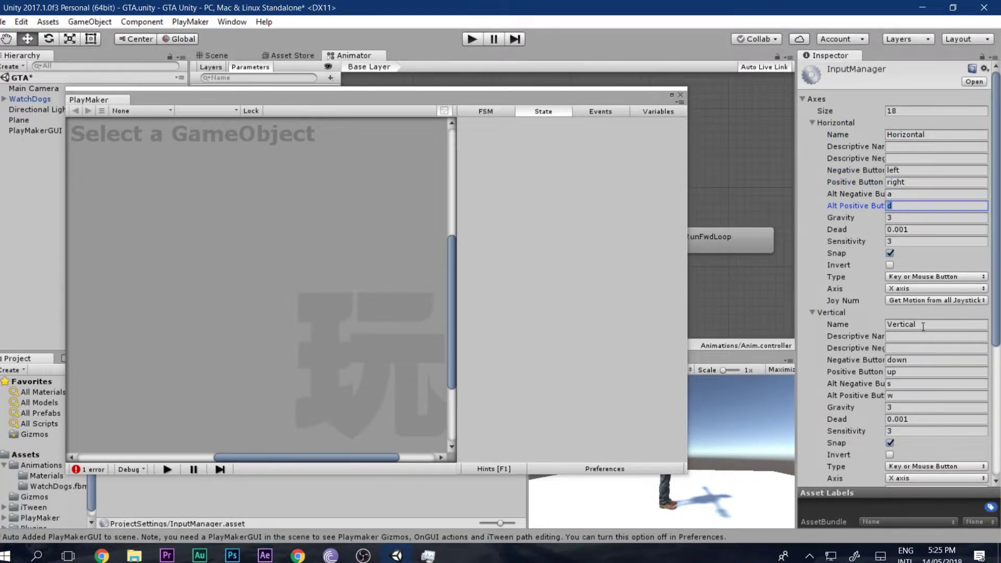
pyautogui.click(907, 324)
pyautogui.click(889, 398)
pyautogui.click(889, 384)
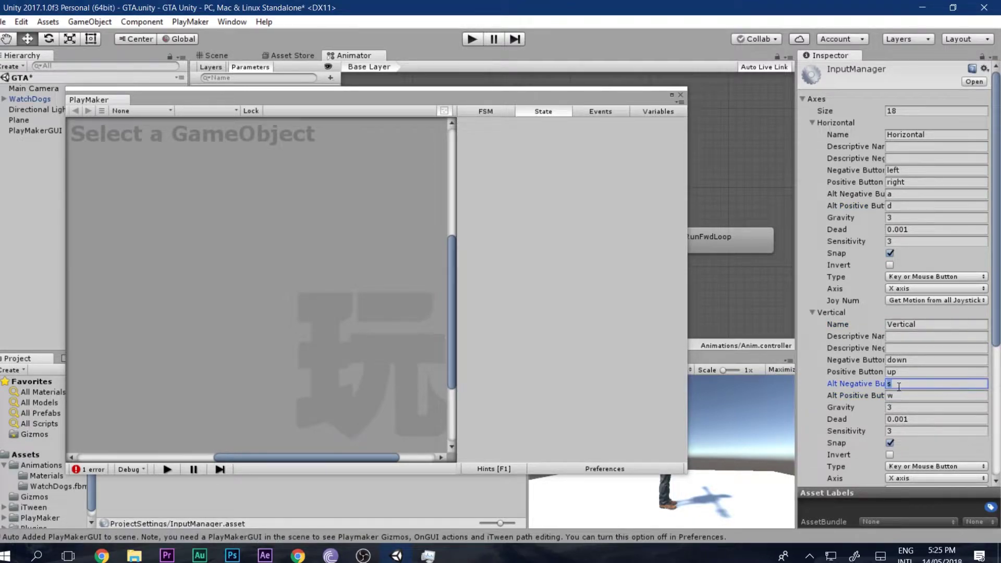
# Return to the WatchDogs FSM and store the Get Axis Vector result in a new variable named "Input vector".
pyautogui.click(179, 97)
pyautogui.click(64, 97)
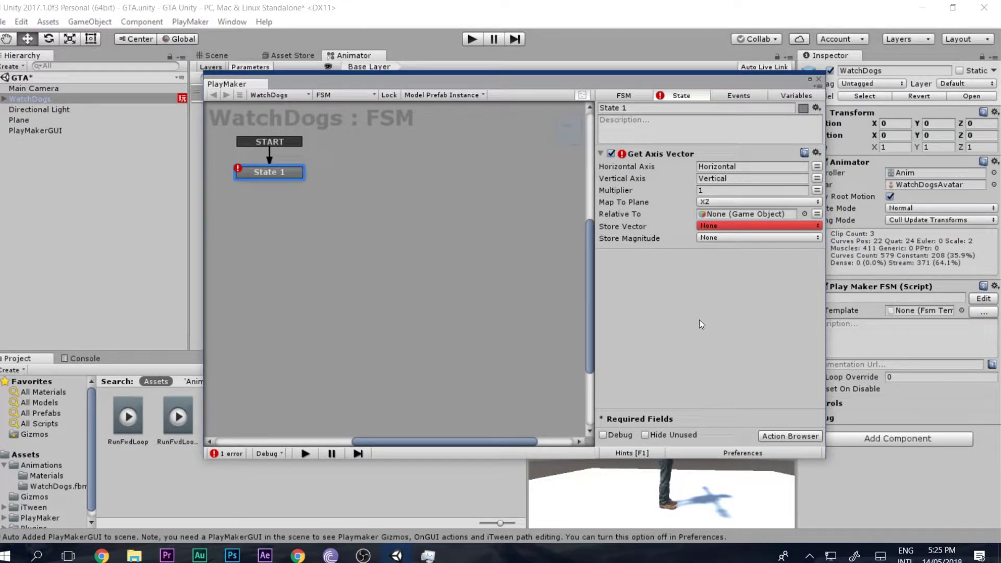
pyautogui.click(741, 167)
pyautogui.press('Tab')
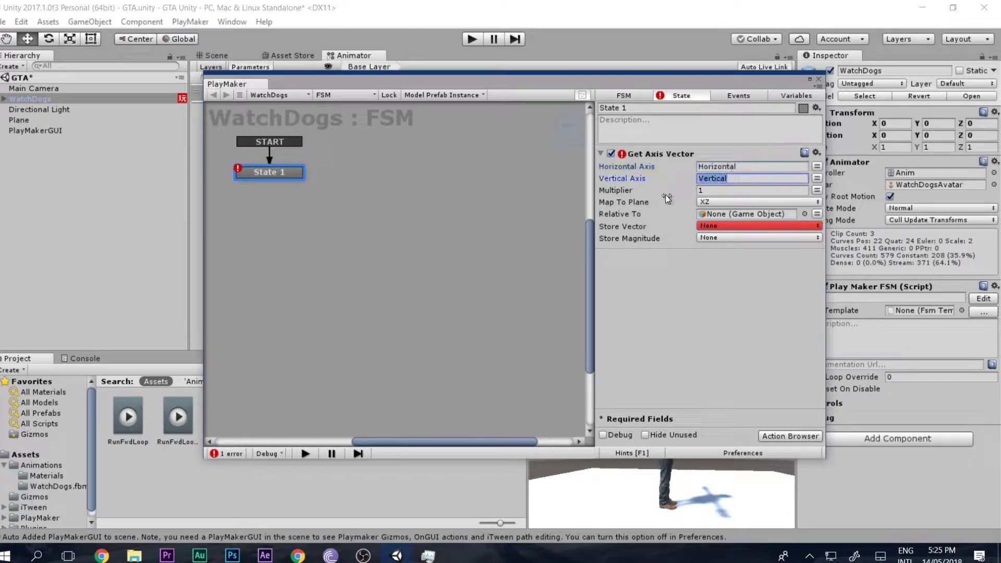
pyautogui.click(704, 226)
pyautogui.click(719, 256)
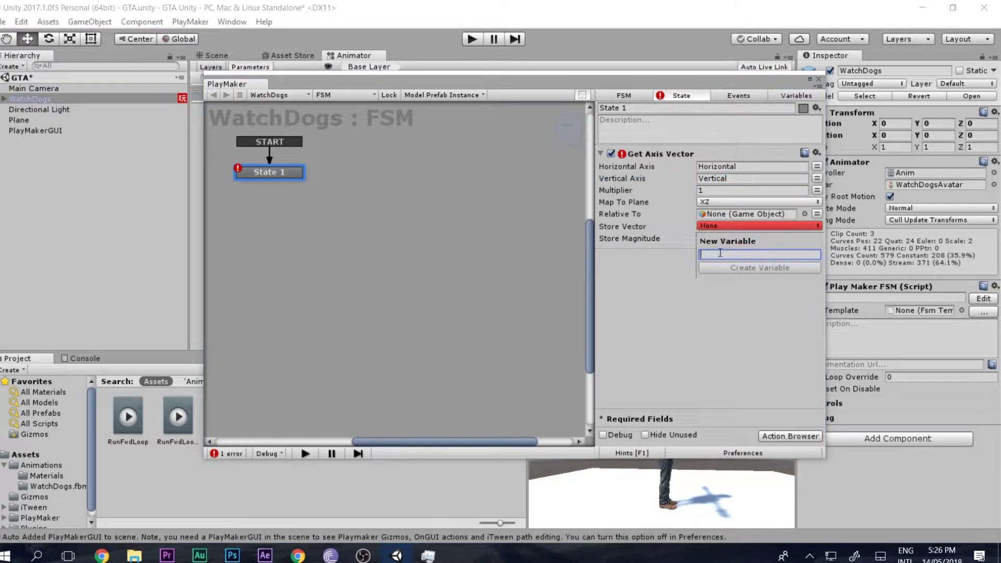
pyautogui.write('Input vector')
pyautogui.press('Return')
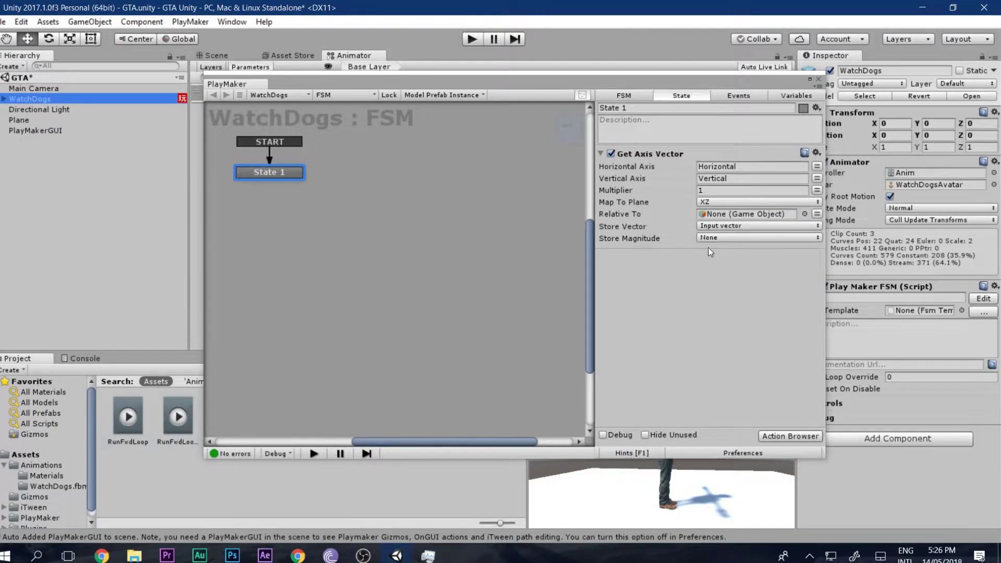
# Store the Get Axis Vector action's magnitude in a new variable named "Input magnitude".
pyautogui.click(705, 237)
pyautogui.click(719, 275)
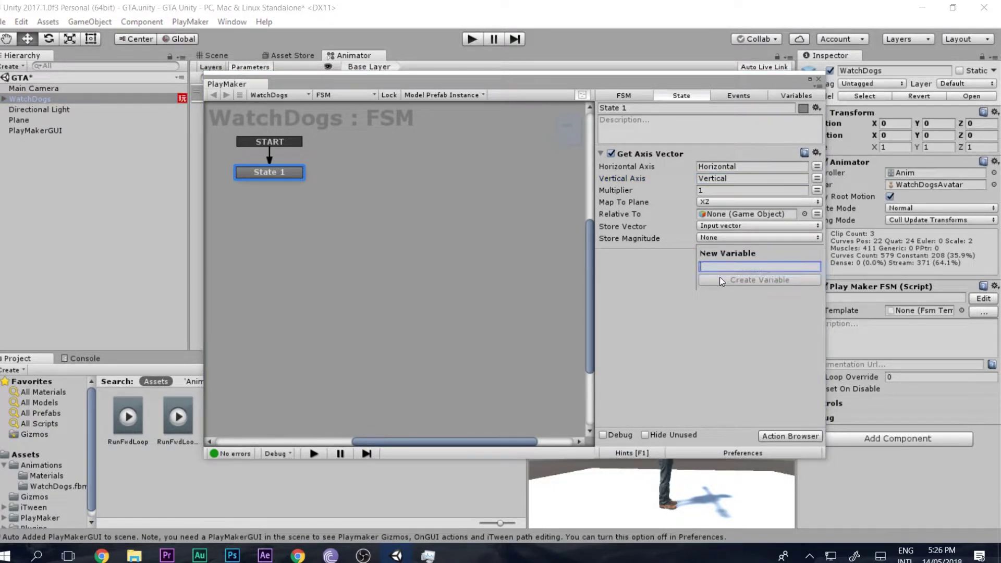
pyautogui.write('Input magnitu')
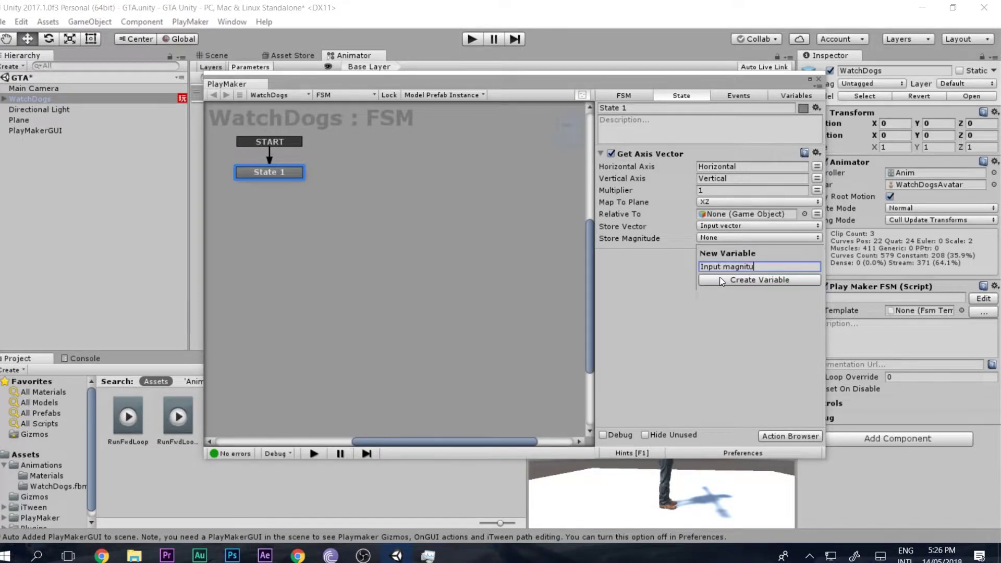
pyautogui.write('de')
pyautogui.click(721, 280)
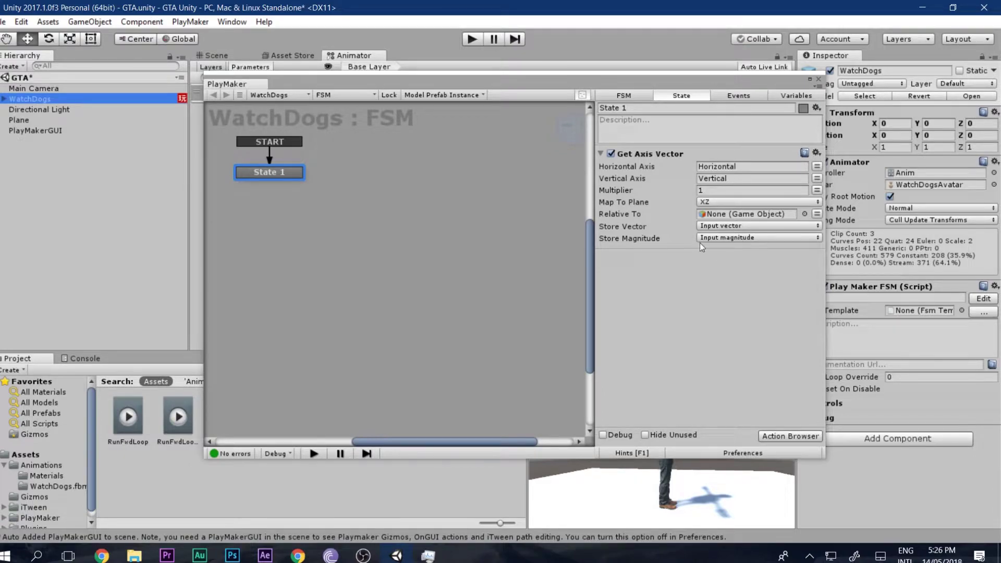
# Search the actions for "set animato", add Set Animator Float to State 1 and close the action browser.
pyautogui.doubleClick(649, 277)
pyautogui.write('set a')
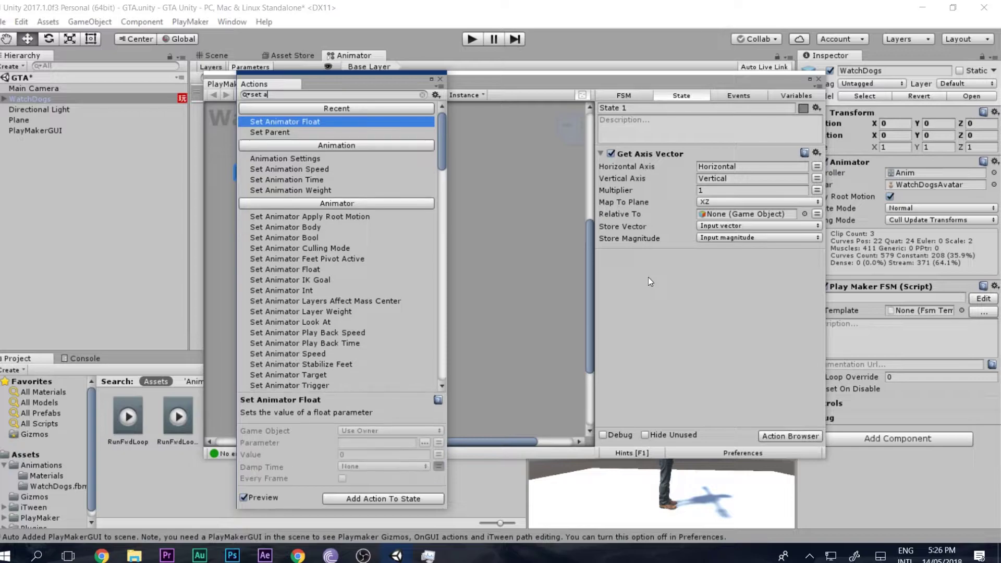
pyautogui.write('nimato')
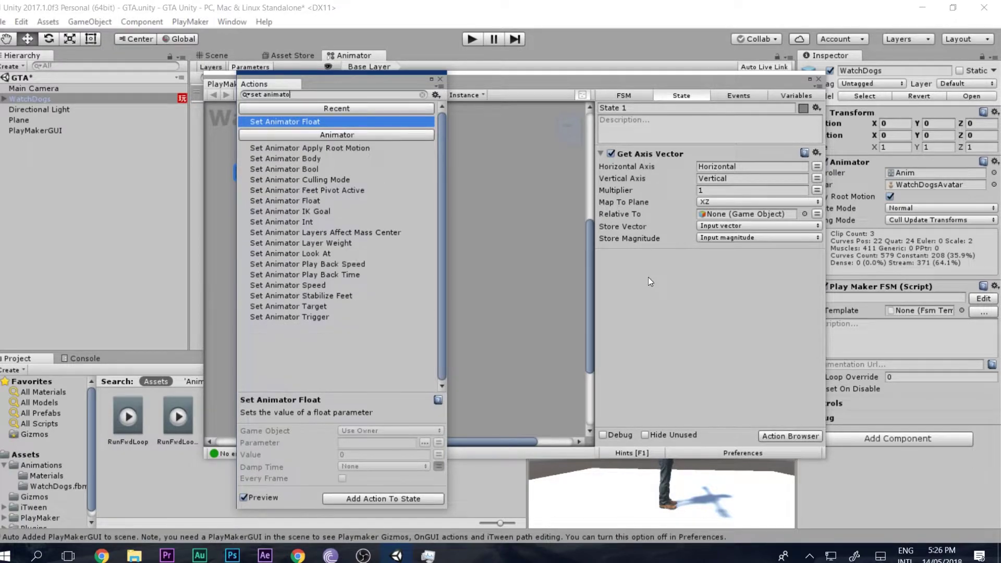
pyautogui.doubleClick(313, 119)
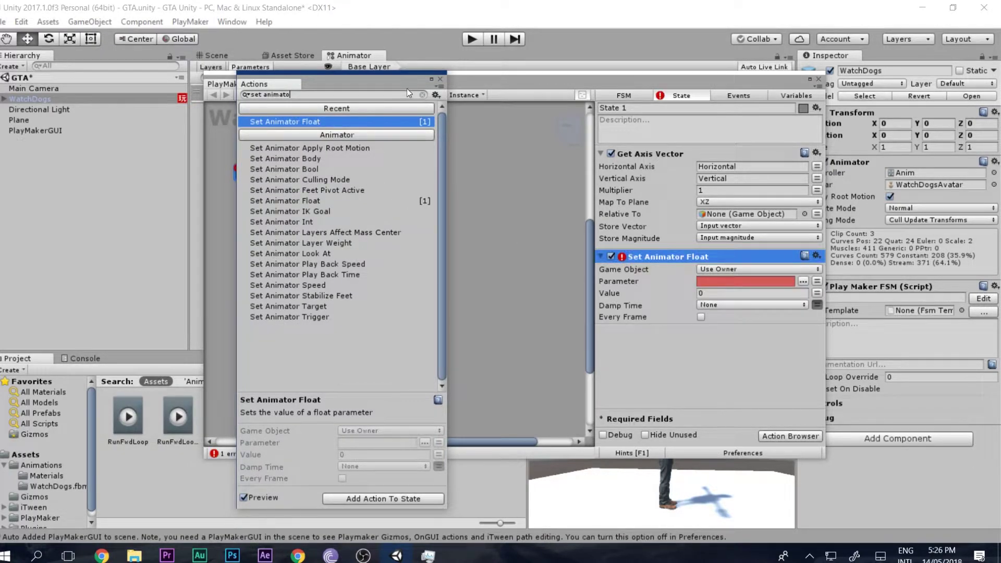
pyautogui.click(437, 78)
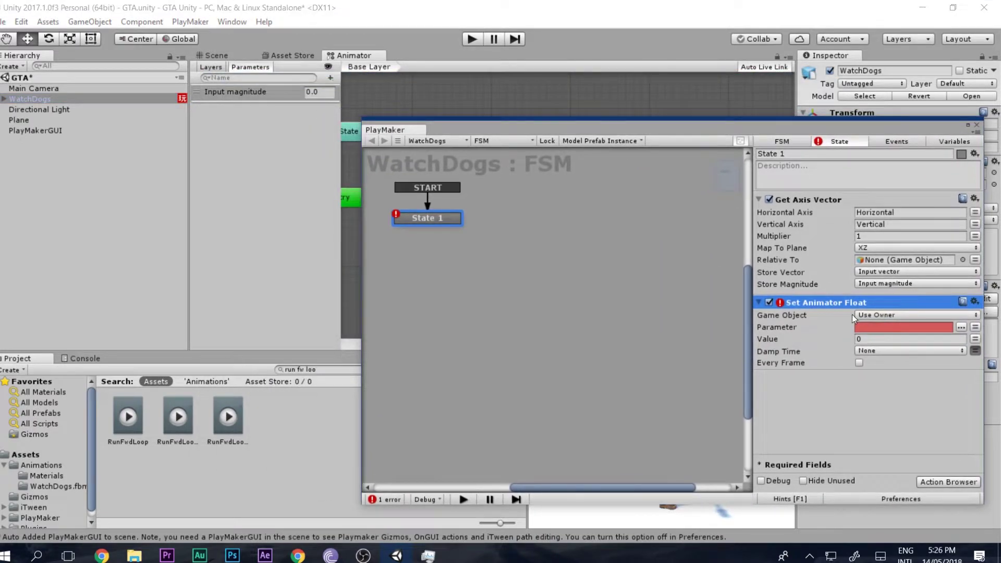
# Copy the Animator parameter name "Input magnitude" into the Parameter of the WatchDogs FSM's Set Animator Float action.
pyautogui.doubleClick(266, 92)
pyautogui.hotkey('ctrl', 'c')
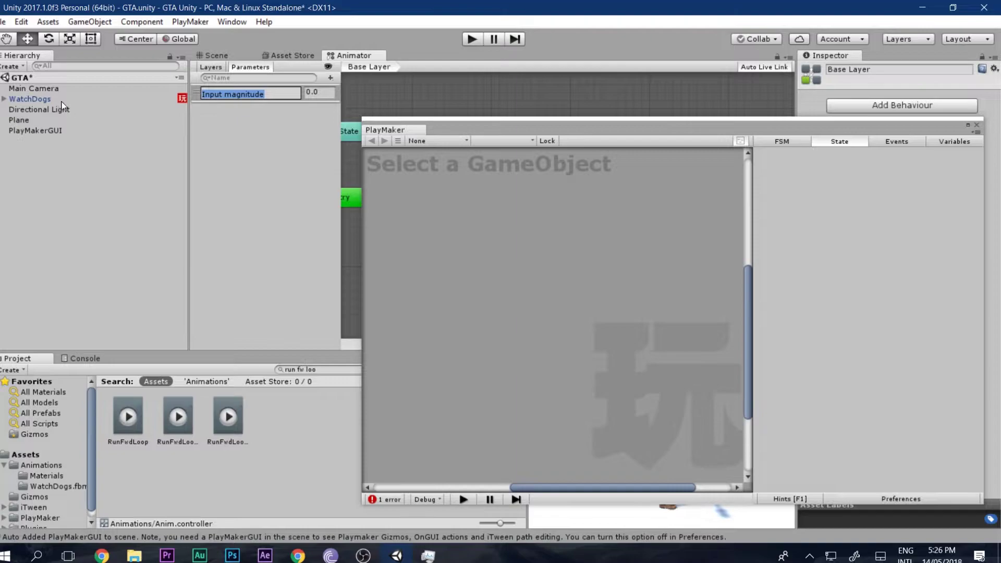
pyautogui.click(32, 100)
pyautogui.click(670, 278)
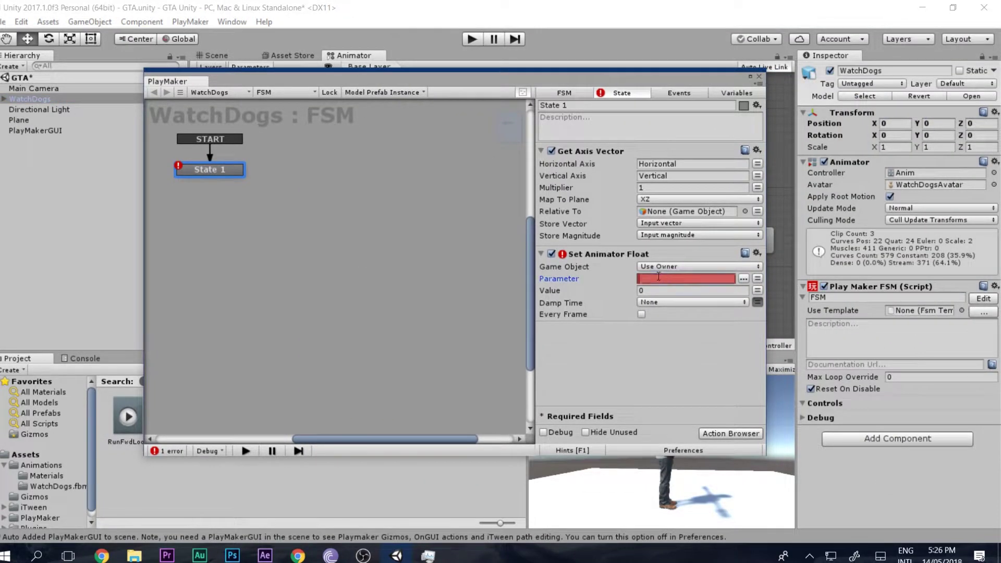
pyautogui.hotkey('ctrl', 'v')
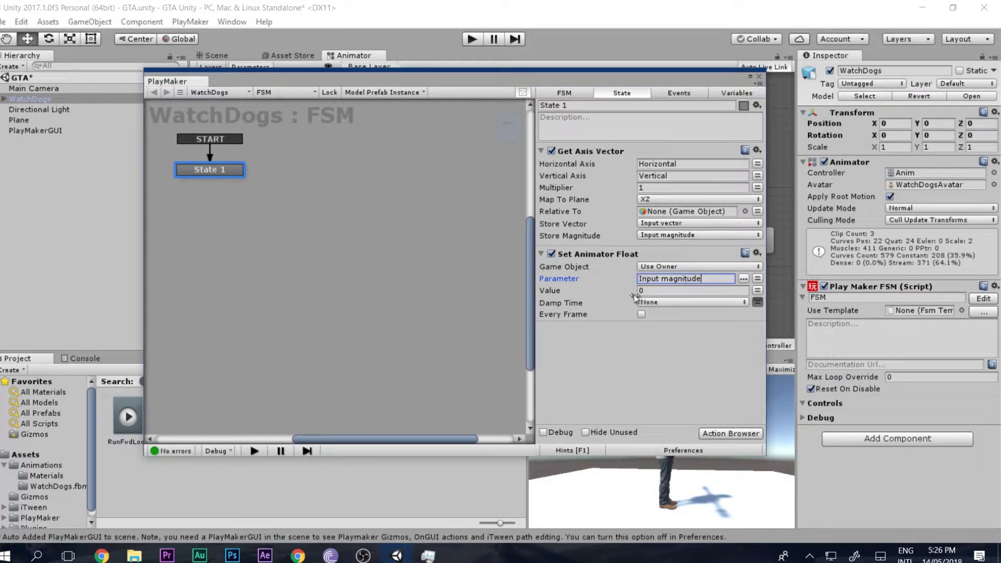
# Switch the Set Animator Float value to a variable and choose Input magnitude.
pyautogui.click(757, 290)
pyautogui.click(709, 290)
pyautogui.click(688, 319)
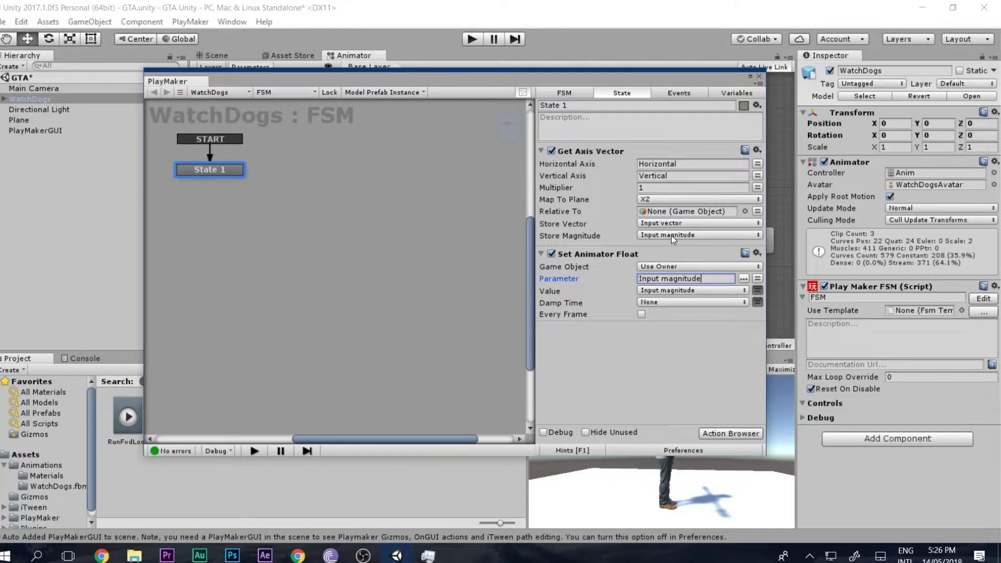
# Expose the FSM's Input magnitude variable in the Inspector.
pyautogui.moveTo(681, 81); pyautogui.dragTo(565, 77)
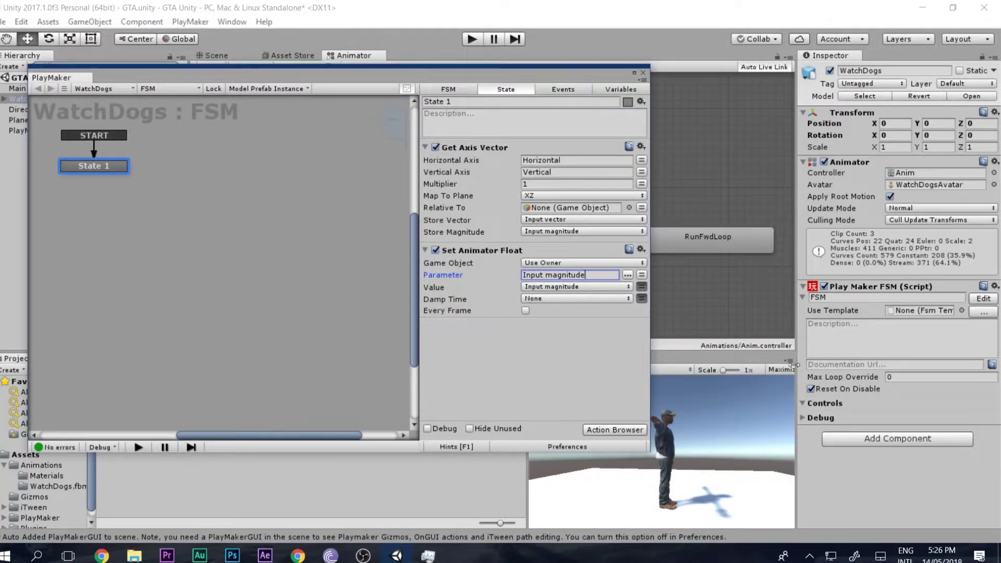
pyautogui.click(600, 93)
pyautogui.click(465, 140)
pyautogui.click(469, 129)
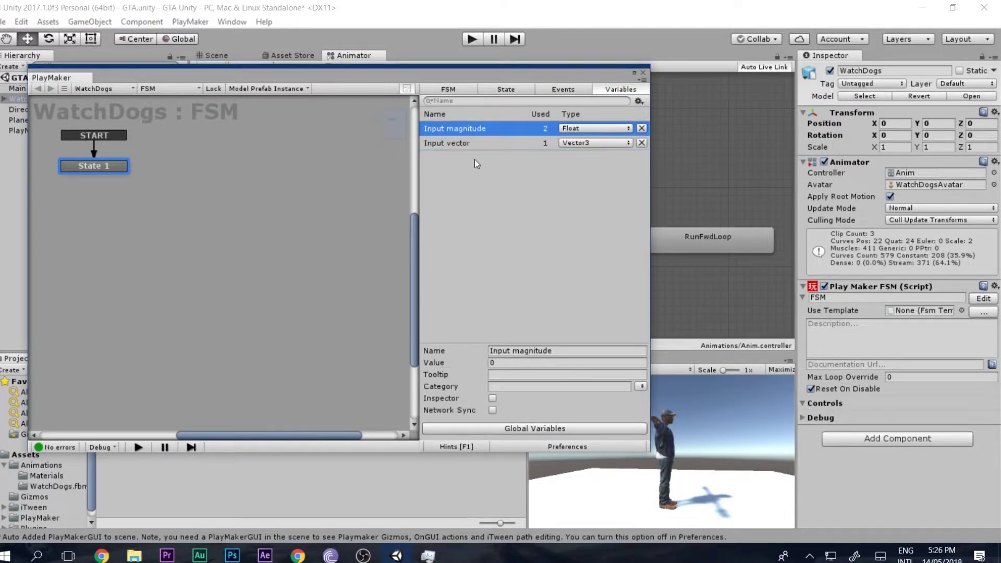
pyautogui.click(492, 398)
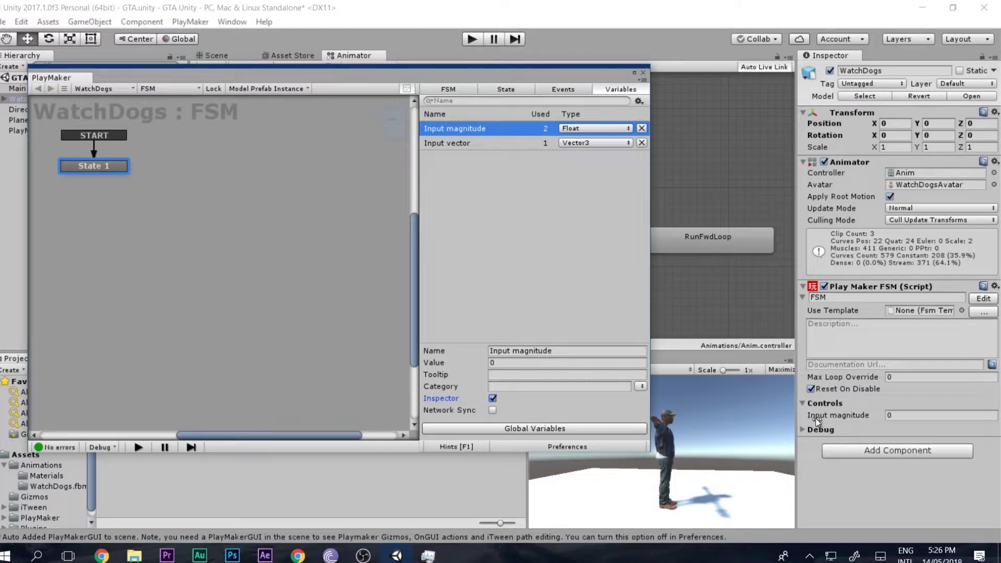
# Run the scene, test forward movement input while watching the Input magnitude value, and stop play mode.
pyautogui.click(471, 39)
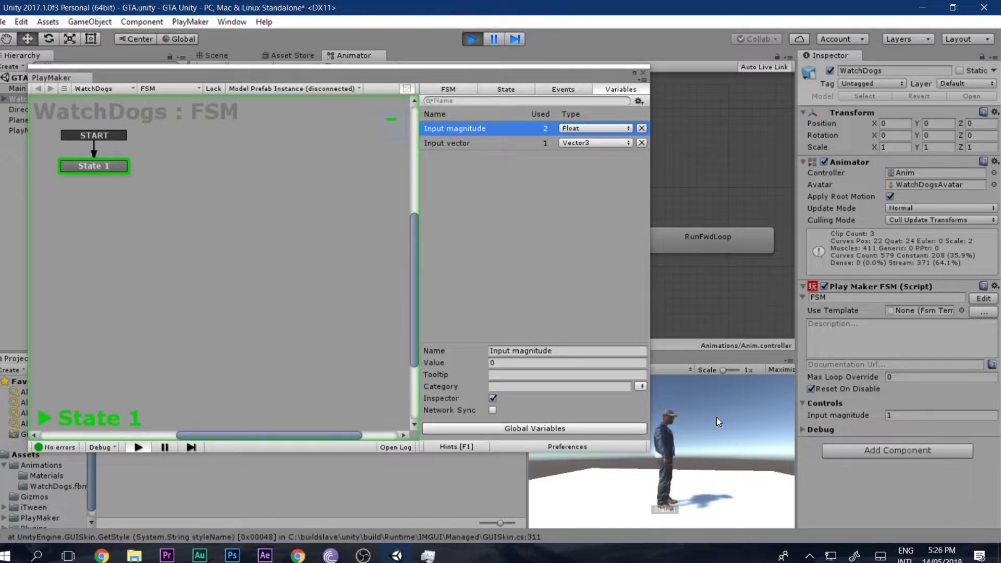
pyautogui.click(824, 416)
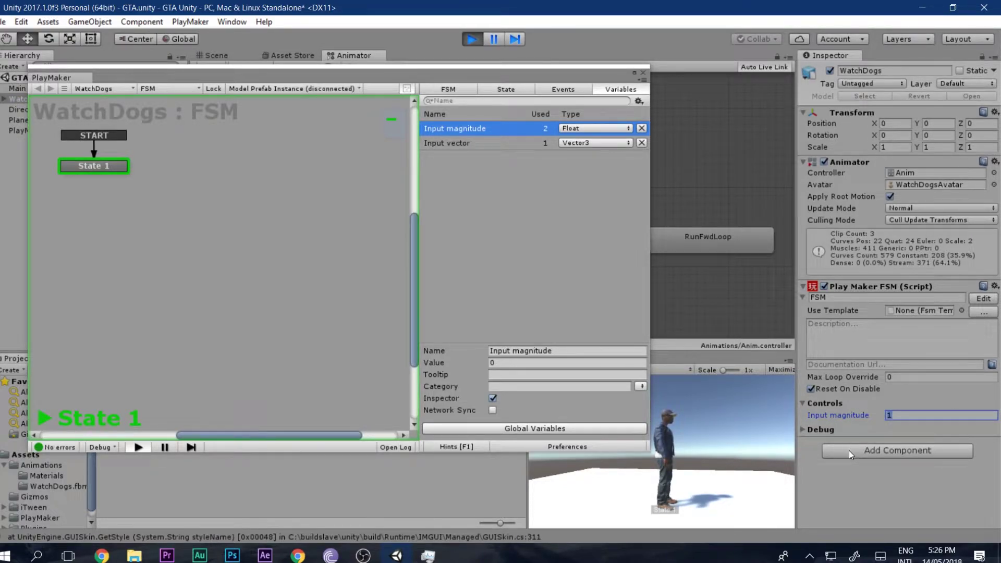
pyautogui.click(746, 436)
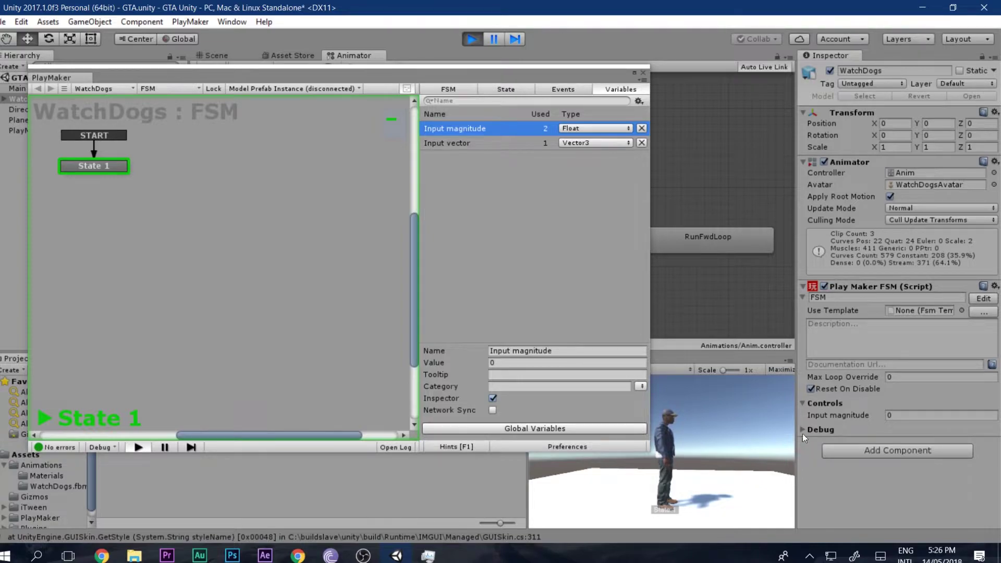
pyautogui.press('w')
pyautogui.press('w')
pyautogui.click(471, 39)
# Make State 1's Set Animator Float action run every frame.
pyautogui.click(489, 93)
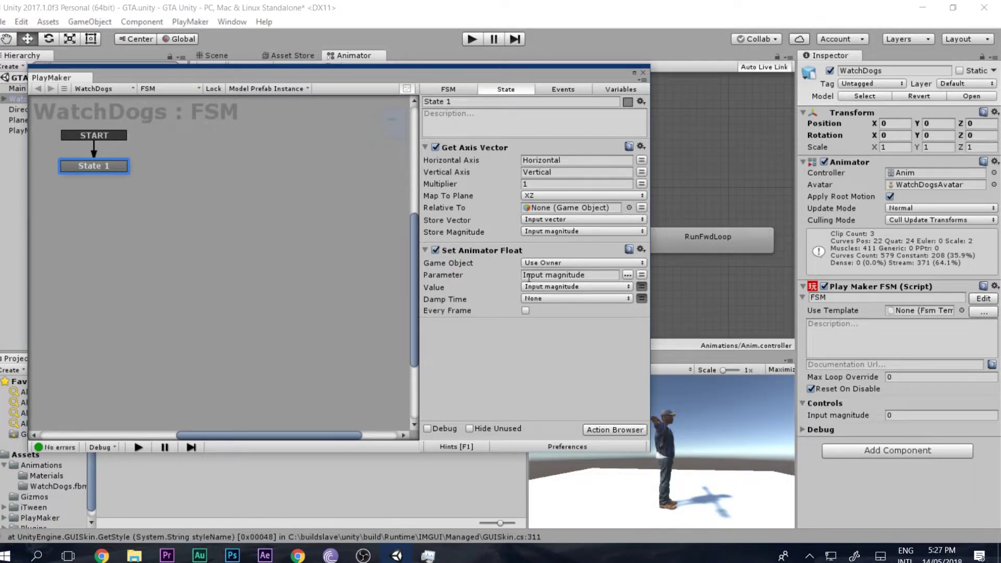
pyautogui.moveTo(490, 72); pyautogui.dragTo(677, 168)
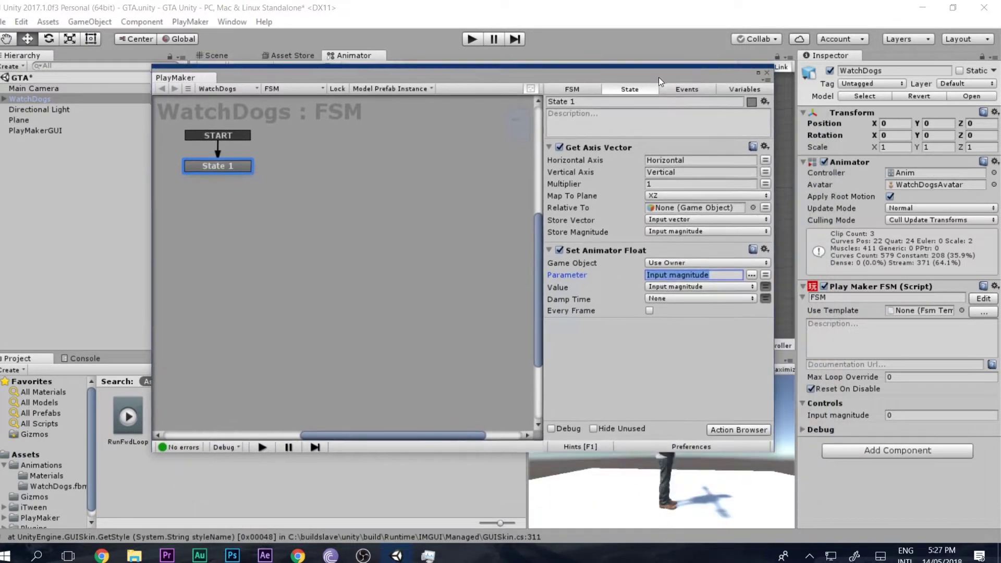
pyautogui.moveTo(723, 178); pyautogui.dragTo(659, 78)
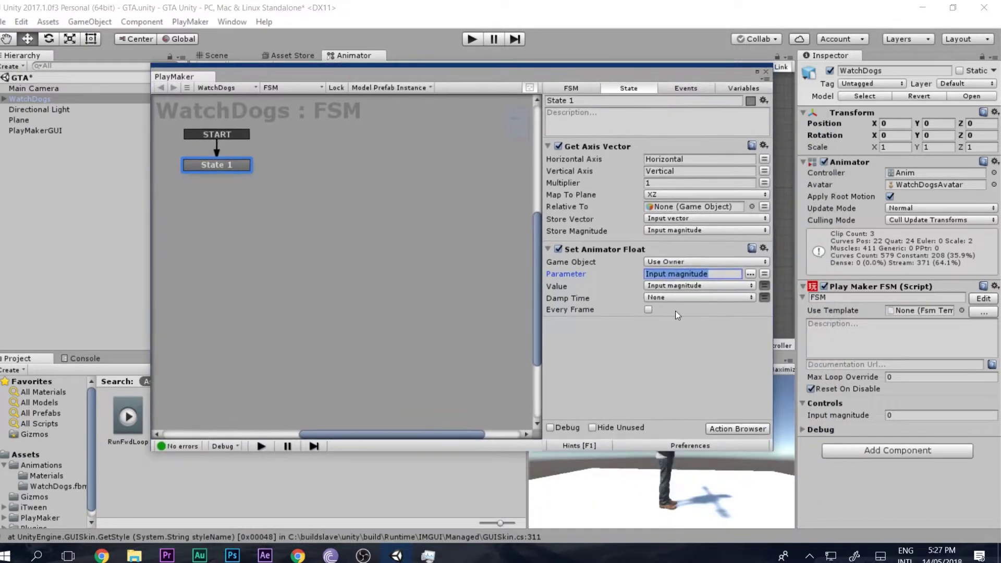
pyautogui.click(649, 309)
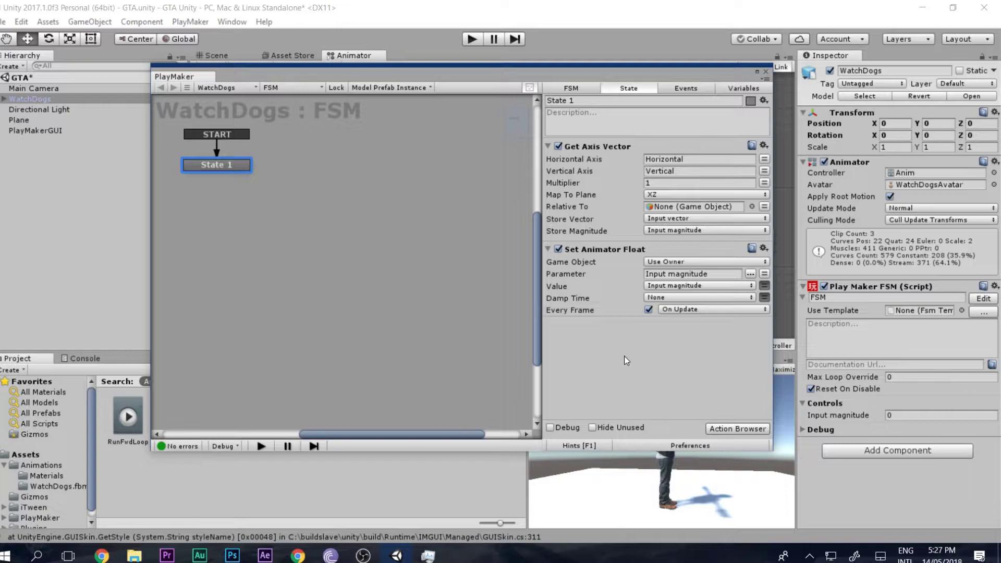
# Run the scene again, test the character's forward movement against the Animator states, and stop play mode.
pyautogui.click(477, 38)
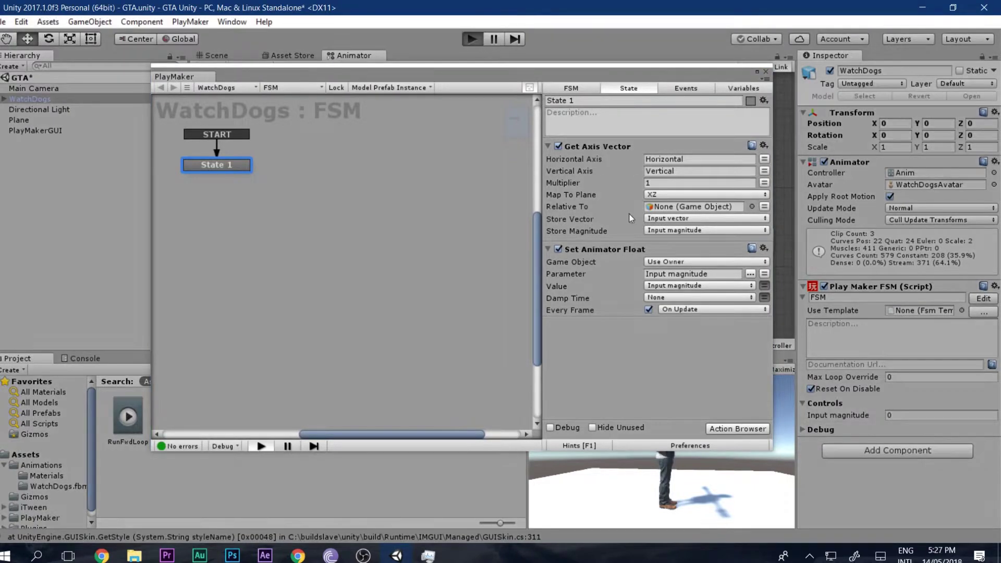
pyautogui.moveTo(698, 77); pyautogui.dragTo(487, 81)
pyautogui.press('Up')
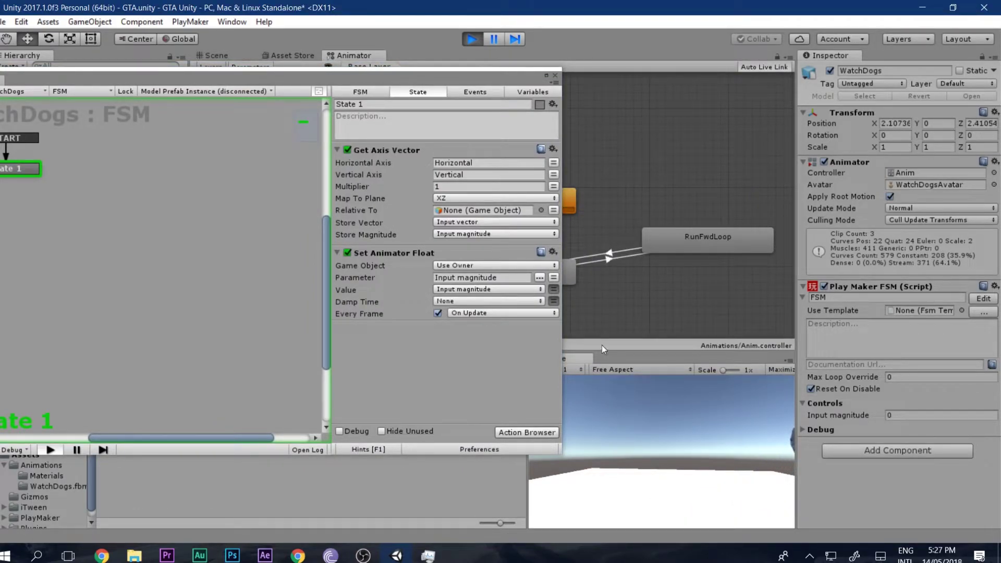
pyautogui.press('Up')
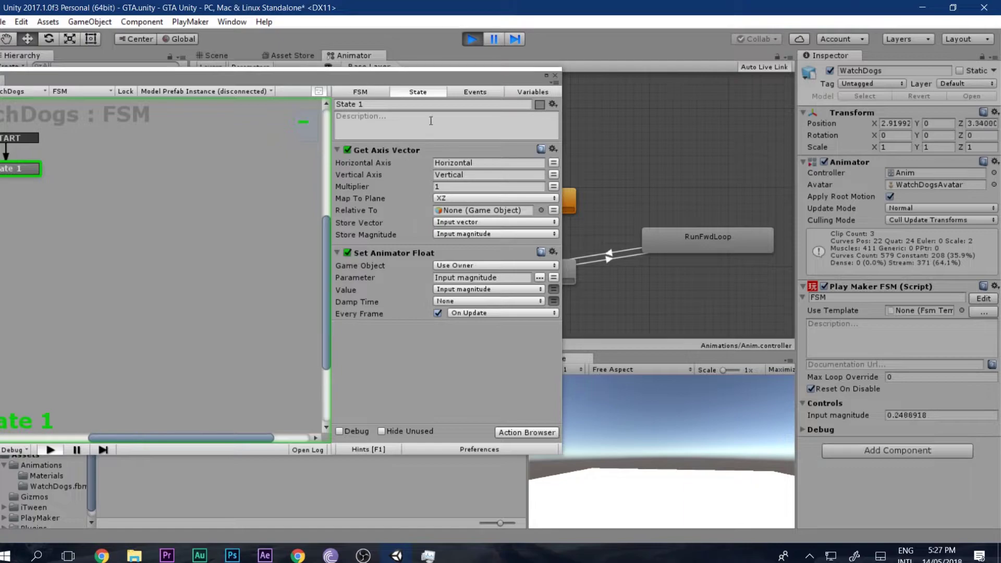
pyautogui.click(468, 42)
# Find the Smooth Look At Direction action in the Action Browser, add it to State 1, and close the browser.
pyautogui.moveTo(453, 74); pyautogui.dragTo(715, 16)
pyautogui.doubleClick(673, 302)
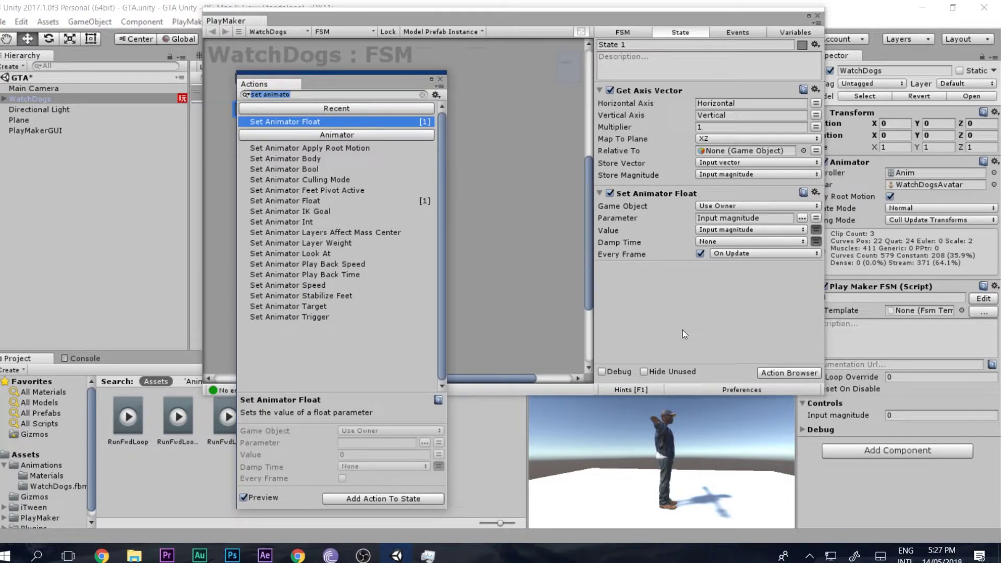
pyautogui.write('smoo')
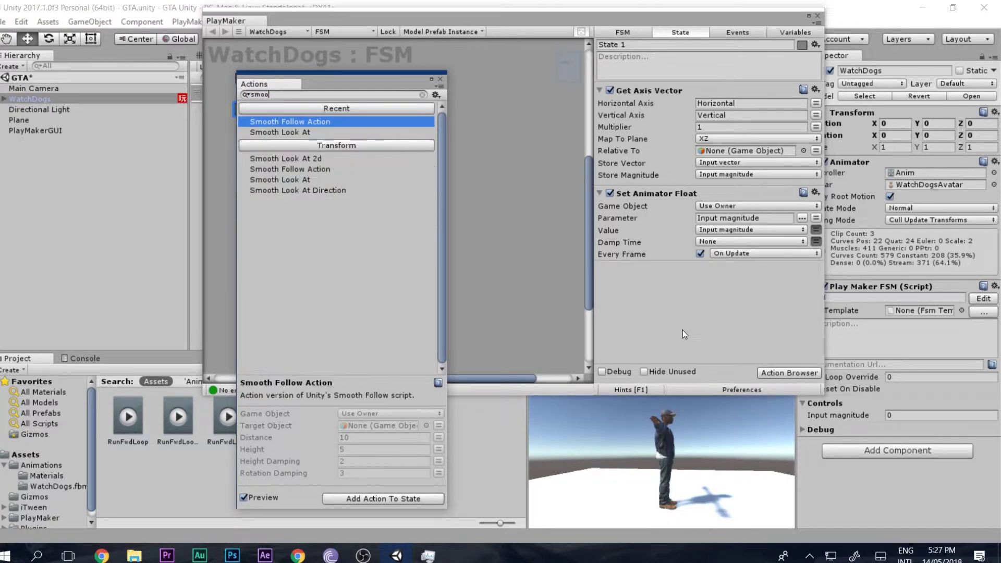
pyautogui.write('th lo')
pyautogui.press('Down')
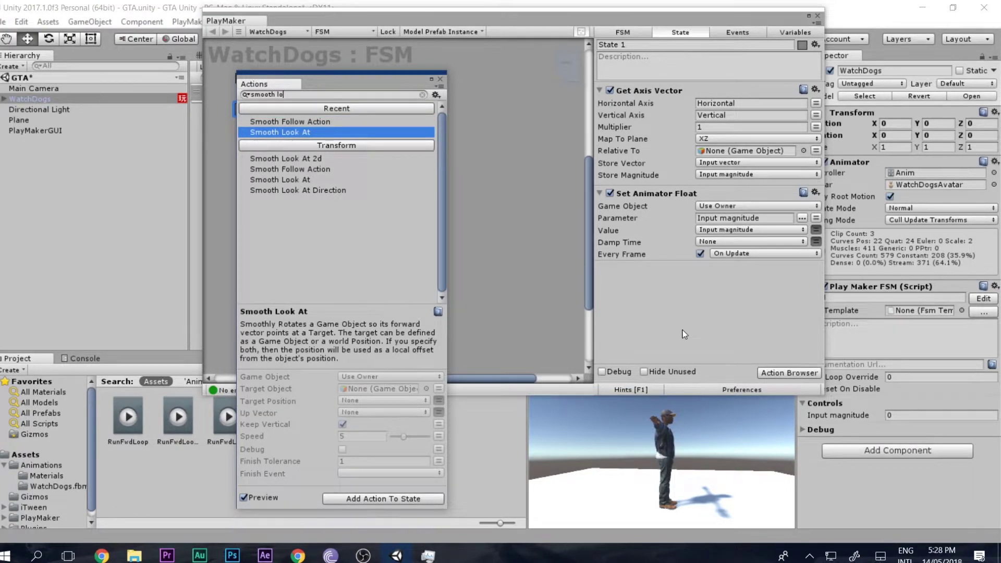
pyautogui.press('Down')
pyautogui.press('Down')
pyautogui.press('Down')
pyautogui.press('Return')
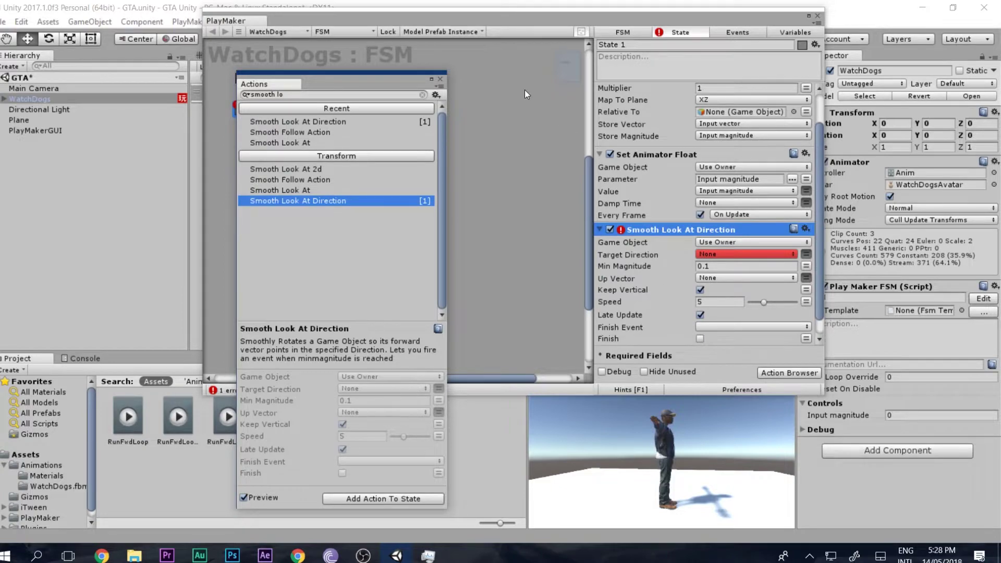
pyautogui.click(440, 81)
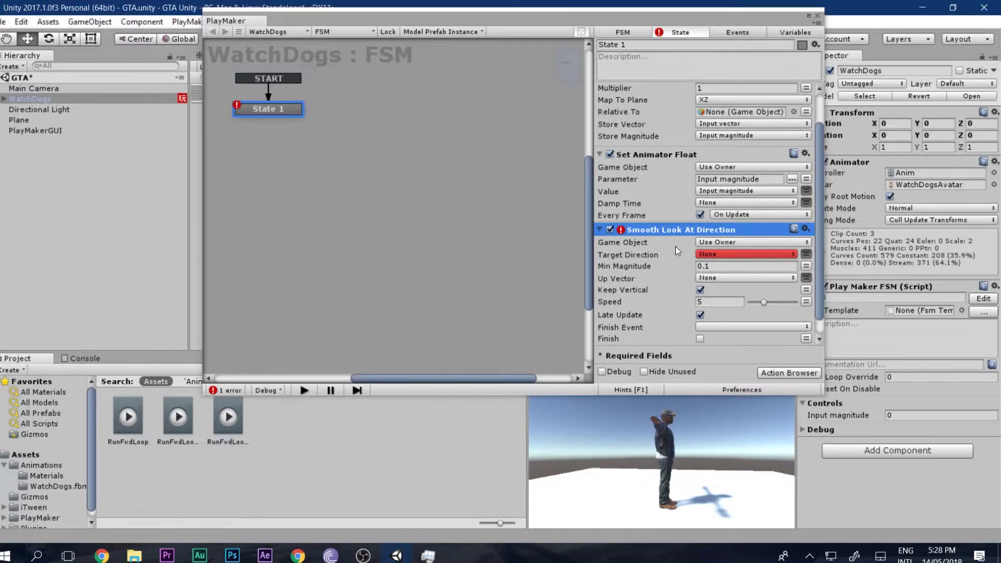
# Set the Smooth Look At Direction action's target direction to the Input vector variable.
pyautogui.click(710, 255)
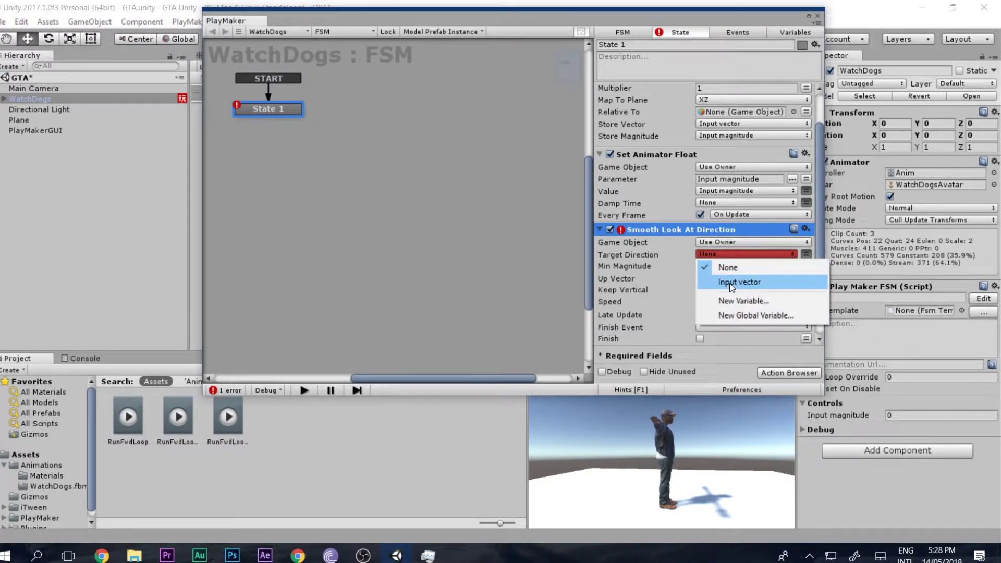
pyautogui.click(732, 282)
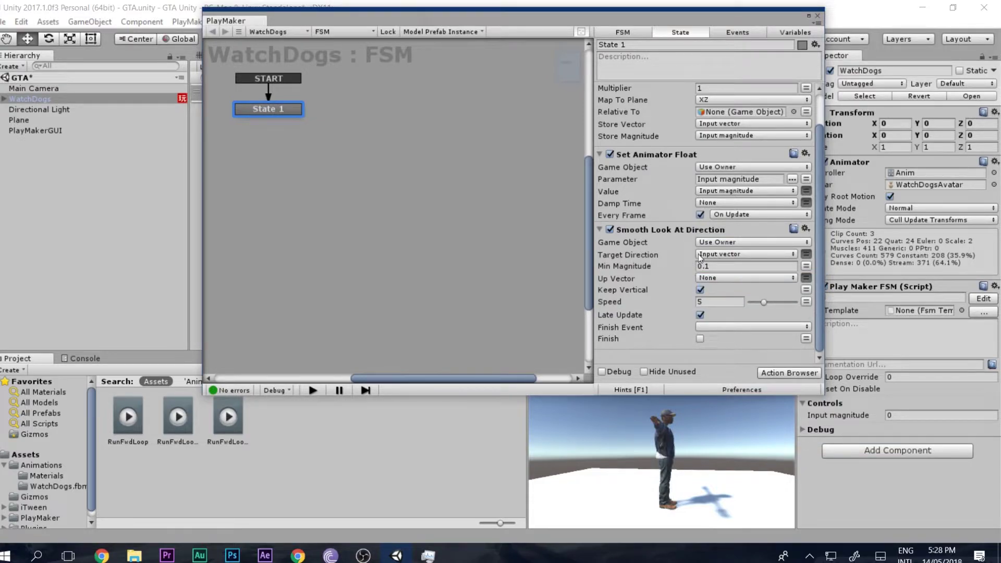
pyautogui.scroll(3, 643, 127)
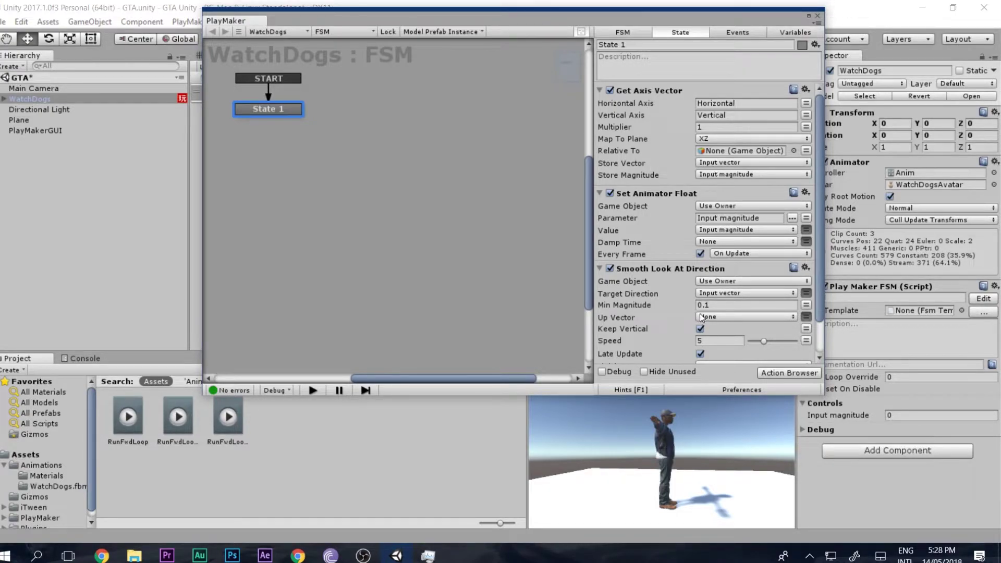
pyautogui.scroll(-3, 660, 209)
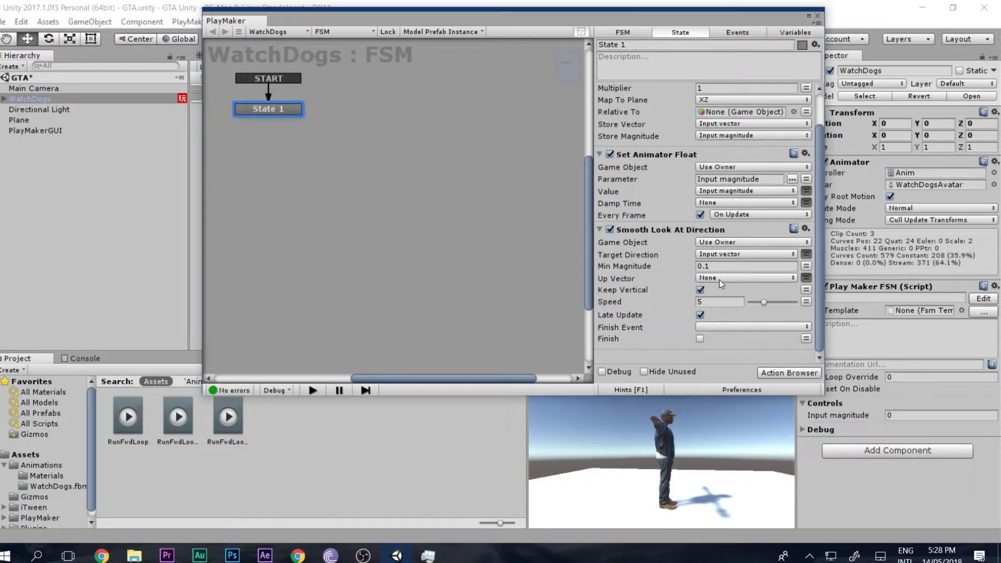
# Run the scene, test walking and turning the character in different directions, and stop play mode.
pyautogui.moveTo(690, 23); pyautogui.dragTo(250, 64)
pyautogui.click(636, 305)
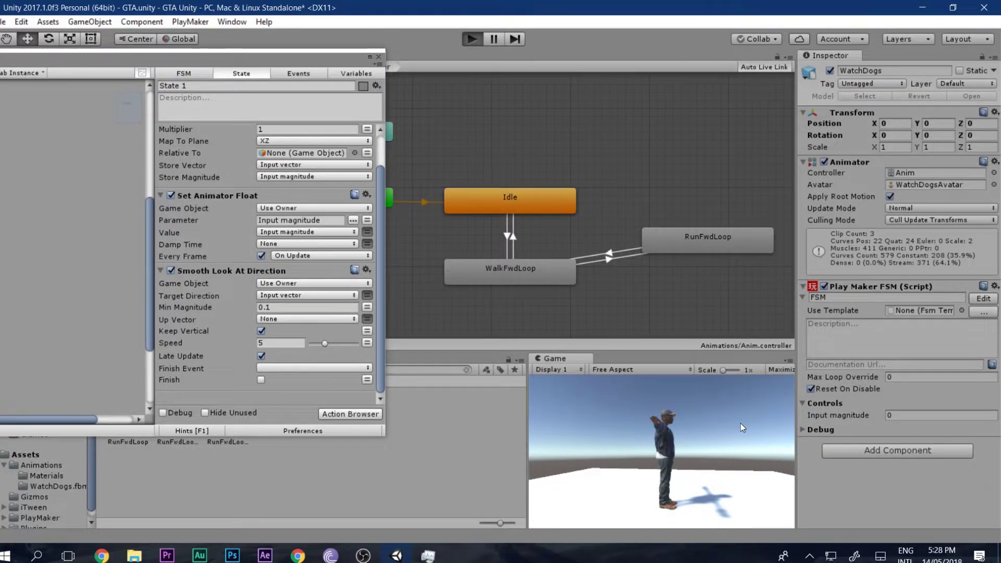
pyautogui.hotkey('ctrl', 'p')
pyautogui.press('w')
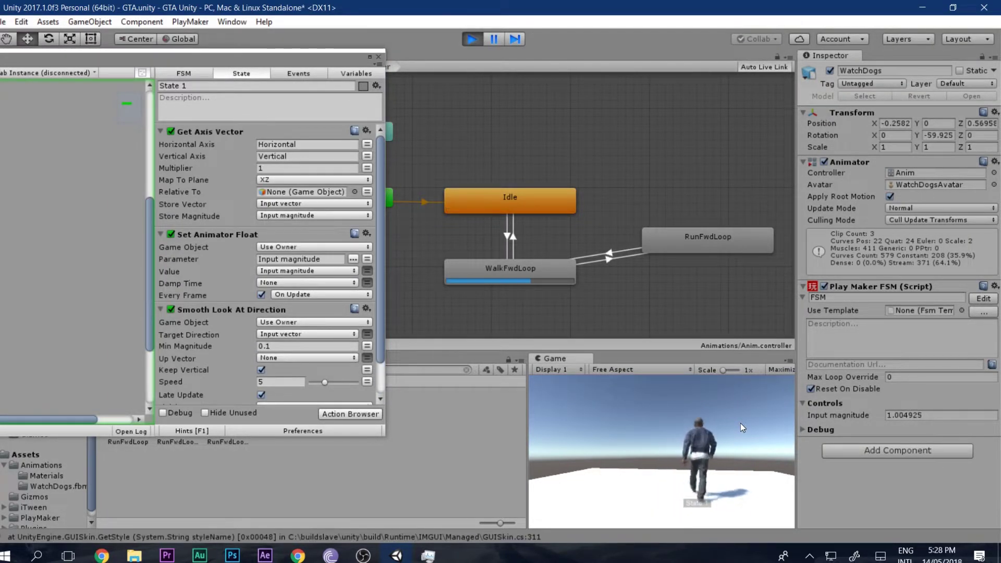
pyautogui.press('w')
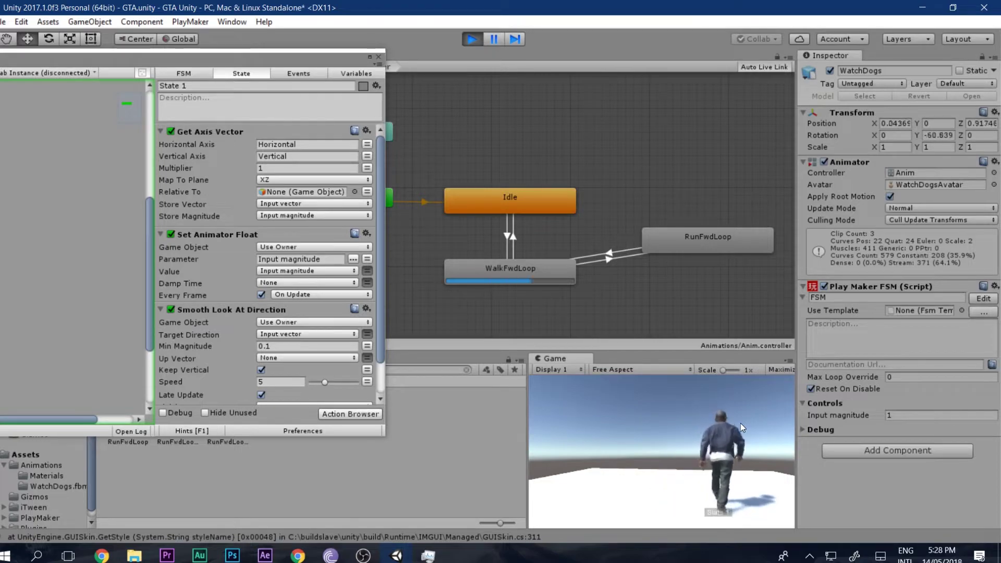
pyautogui.press('d')
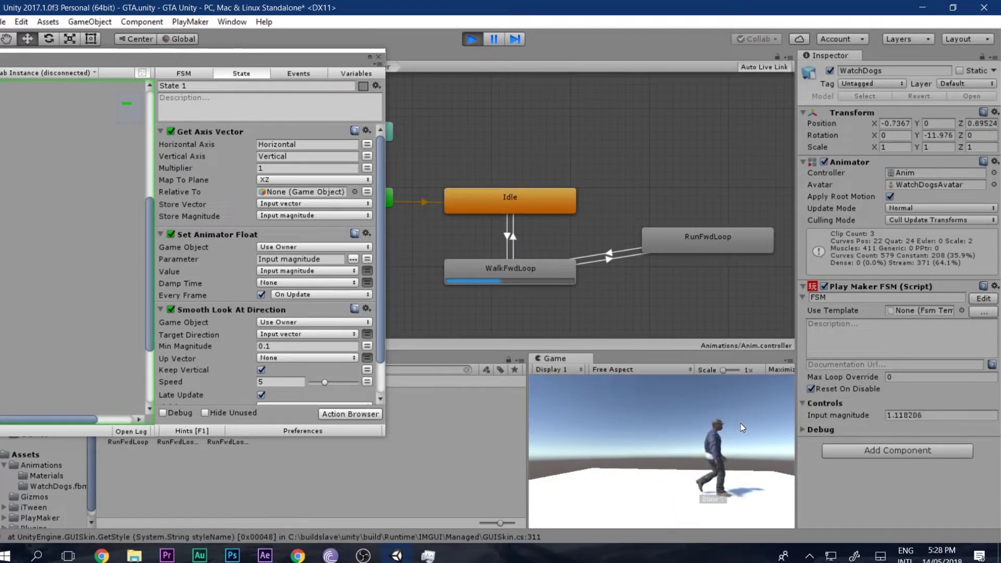
pyautogui.press('a')
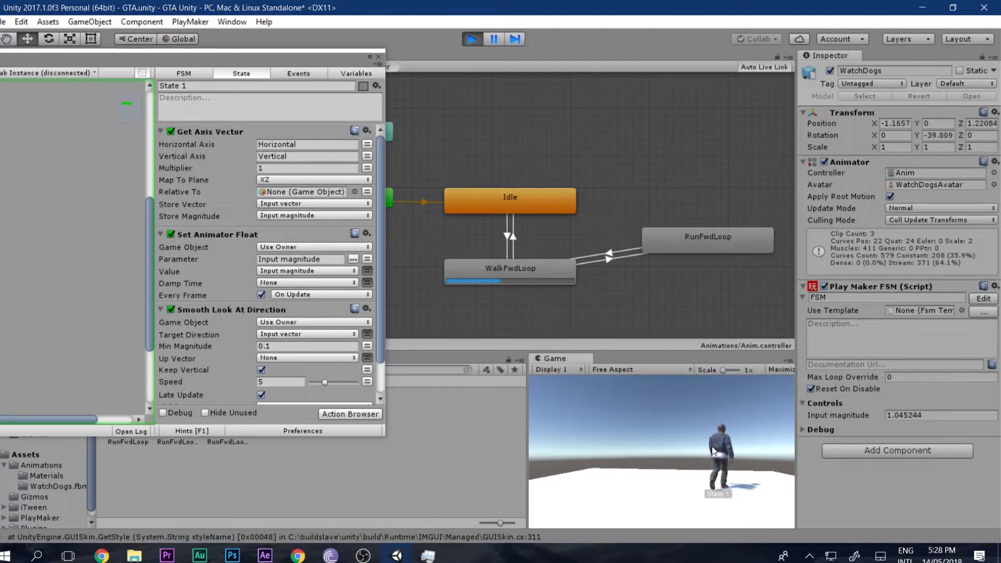
pyautogui.click(471, 38)
# Close the PlayMaker editor, return to the Scene view, and reset the Main Camera's transform.
pyautogui.click(378, 56)
pyautogui.click(212, 55)
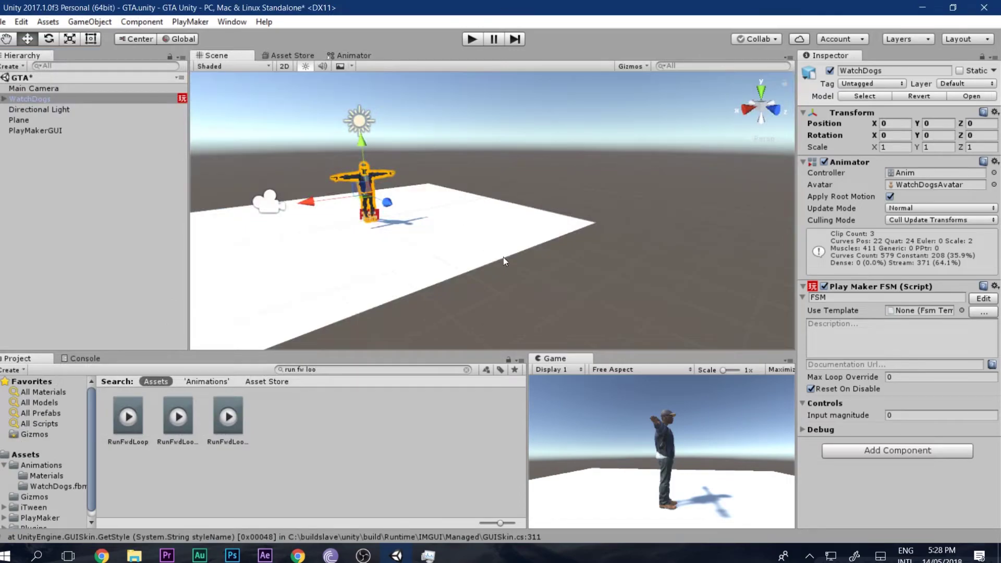
pyautogui.click(42, 89)
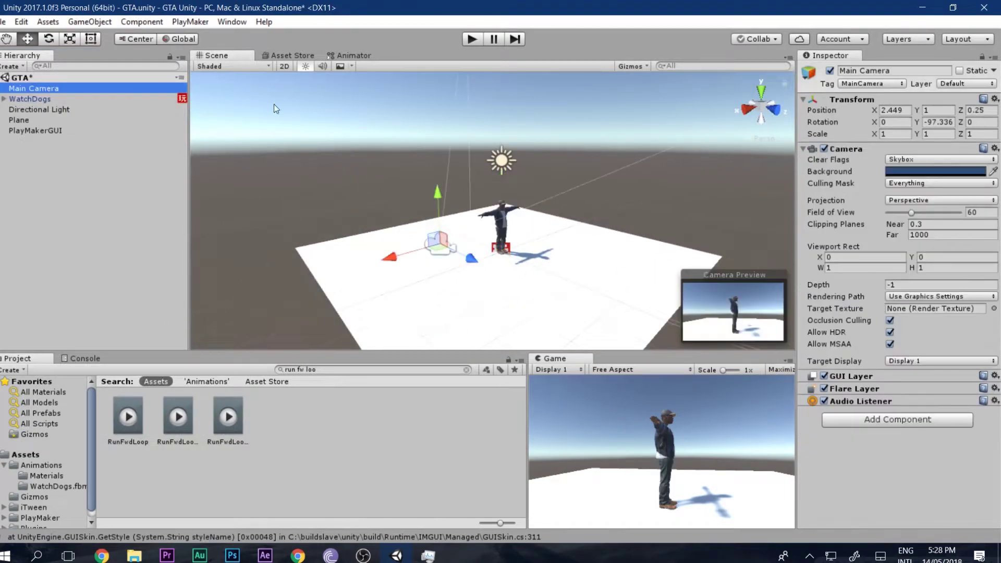
pyautogui.click(994, 99)
pyautogui.click(881, 111)
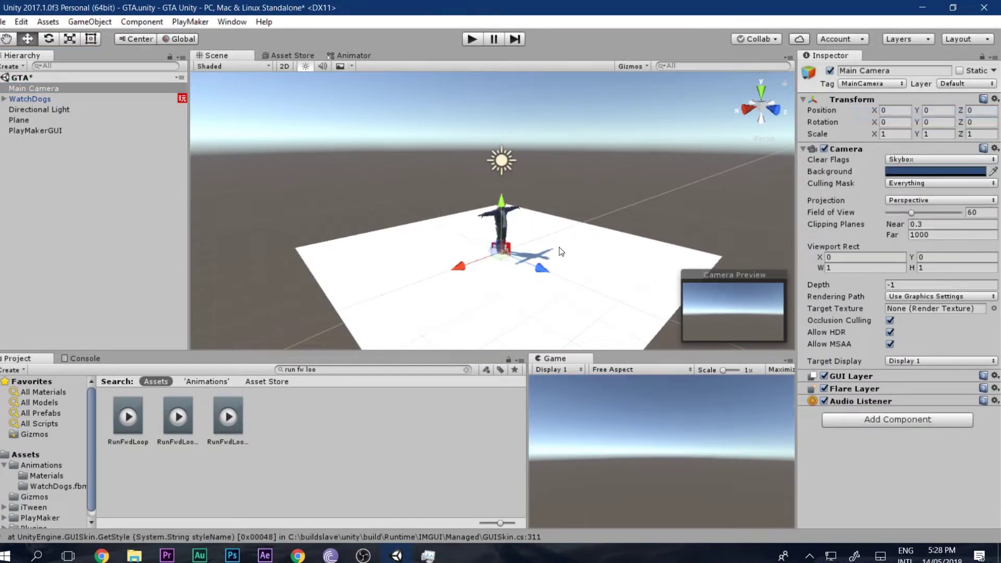
# Place the Main Camera behind the character at about Y 1.65, Z -1.32, tilted downward about 13 degrees.
pyautogui.moveTo(533, 272); pyautogui.dragTo(484, 157)
pyautogui.moveTo(505, 211); pyautogui.dragTo(482, 193)
pyautogui.press('e')
pyautogui.press('w')
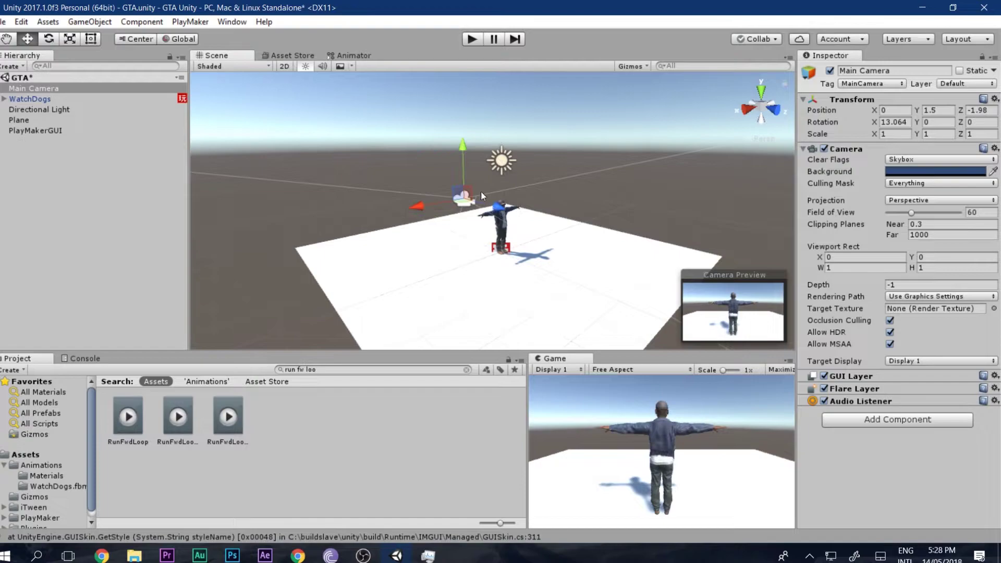
pyautogui.moveTo(464, 151); pyautogui.dragTo(471, 161)
pyautogui.moveTo(495, 207)
pyautogui.mouseDown()
pyautogui.moveTo(466, 206)
pyautogui.moveTo(485, 201)
pyautogui.mouseUp()
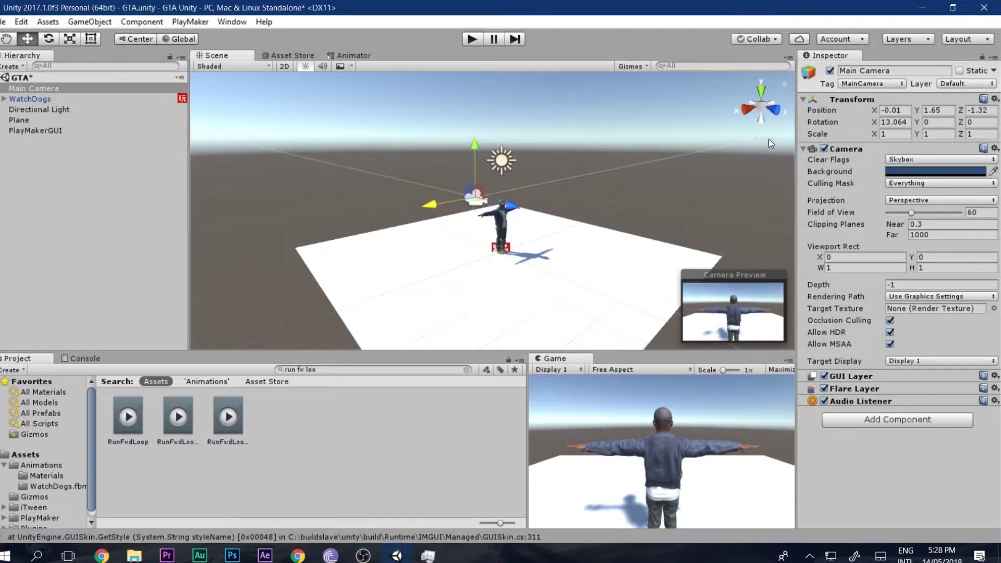
# From a side view, refine the Main Camera to about Y 1.59, Z -1.5 with an X rotation of about 16.5.
pyautogui.click(749, 108)
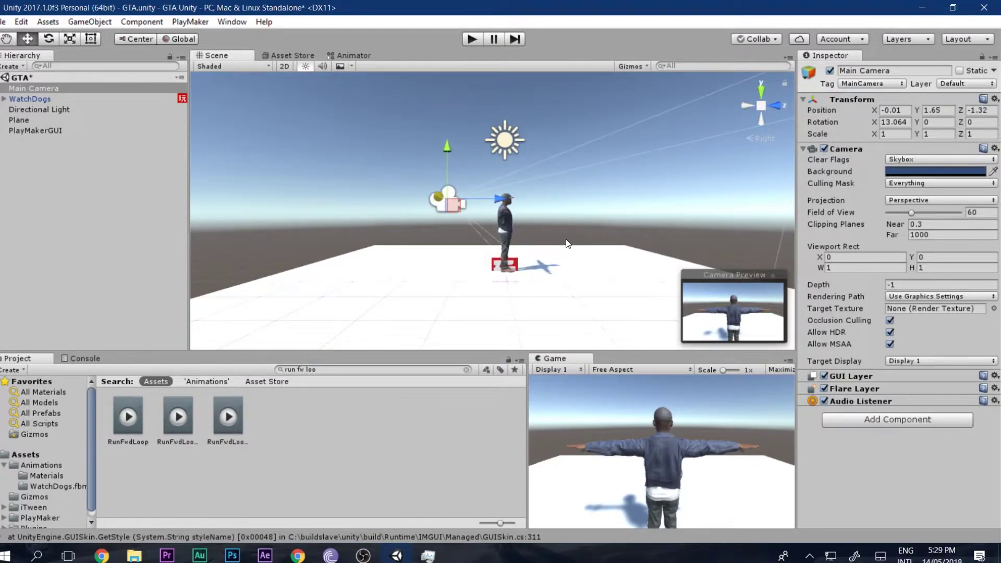
pyautogui.moveTo(501, 199); pyautogui.dragTo(484, 199)
pyautogui.moveTo(432, 164)
pyautogui.mouseDown()
pyautogui.moveTo(471, 174)
pyautogui.moveTo(433, 154)
pyautogui.mouseUp()
pyautogui.press('e')
pyautogui.press('w')
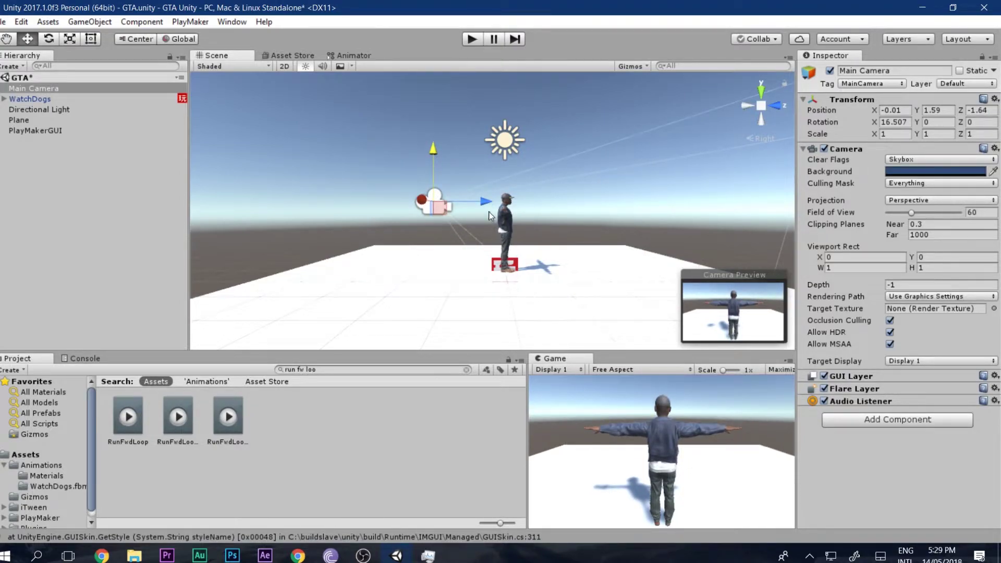
pyautogui.moveTo(487, 203); pyautogui.dragTo(494, 204)
pyautogui.scroll(2, 546, 261)
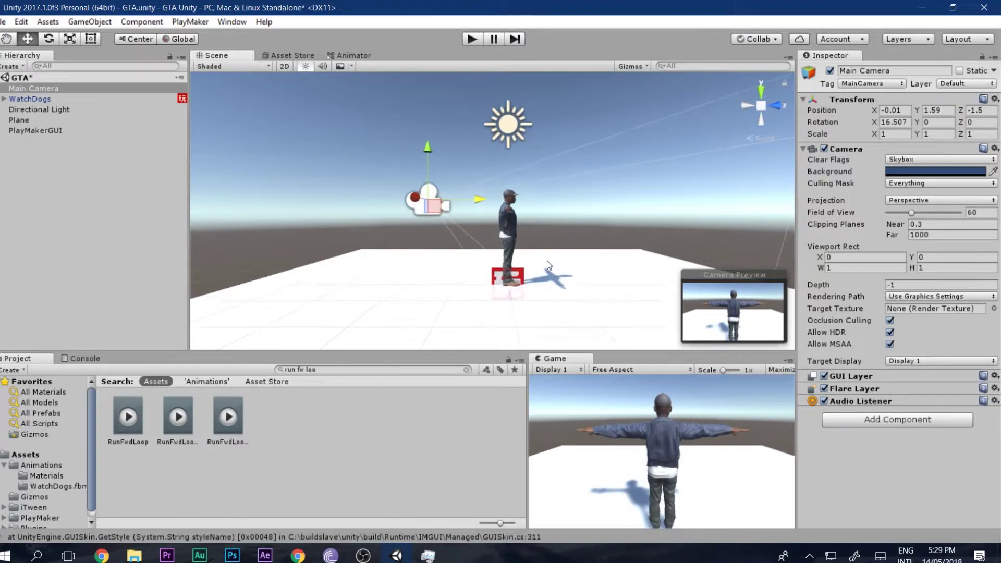
# Create an empty child object under WatchDogs.
pyautogui.click(39, 98)
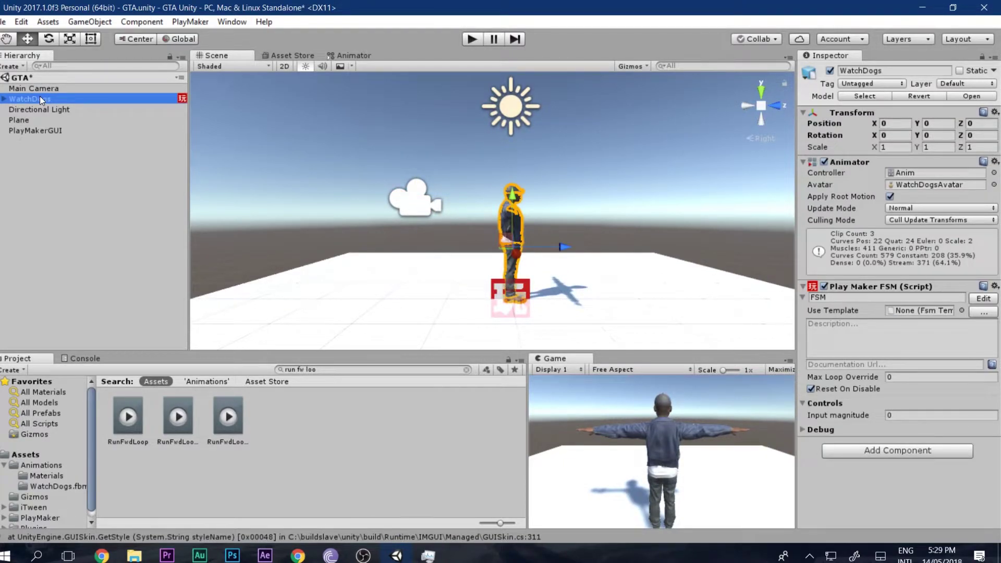
pyautogui.rightClick(40, 98)
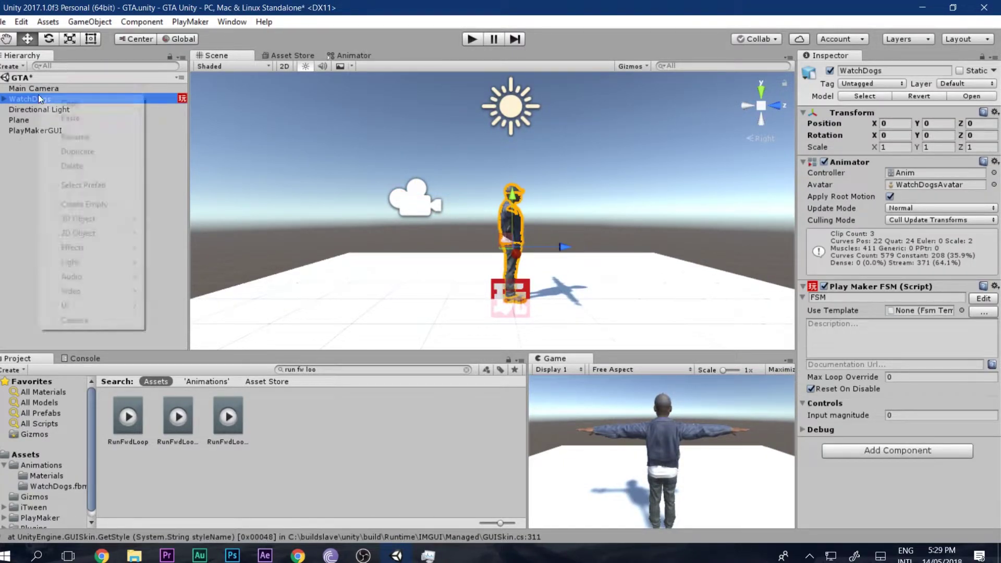
pyautogui.click(80, 204)
# Move the empty child object up to the character's waist, at about Y 0.861 and Z -0.02.
pyautogui.scroll(4, 483, 226)
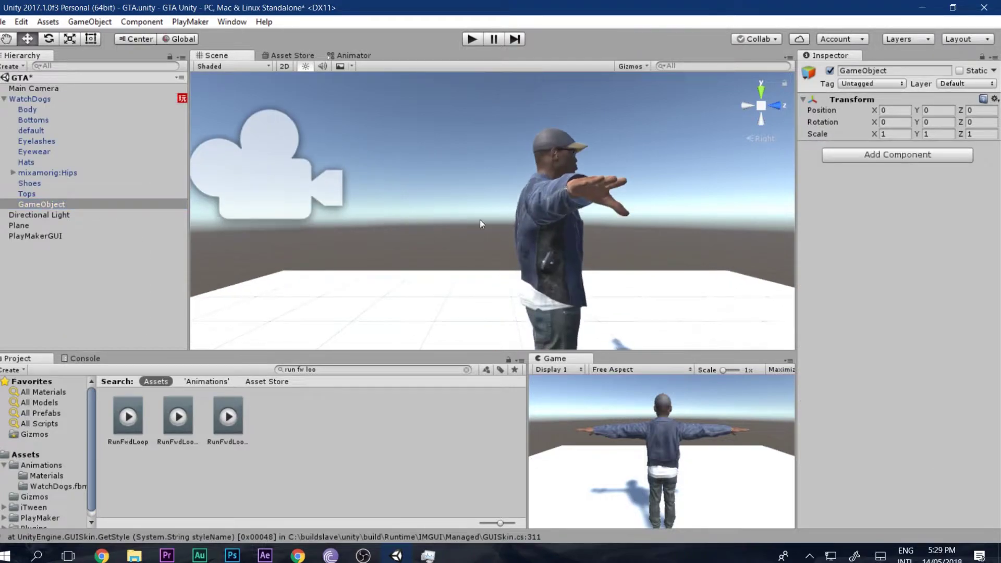
pyautogui.press('f')
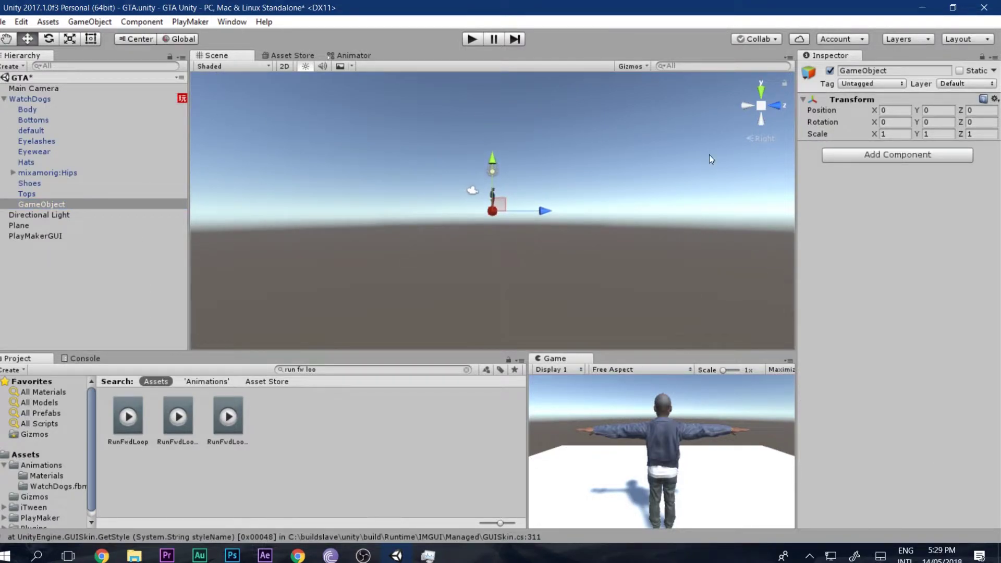
pyautogui.click(761, 106)
pyautogui.scroll(4, 499, 202)
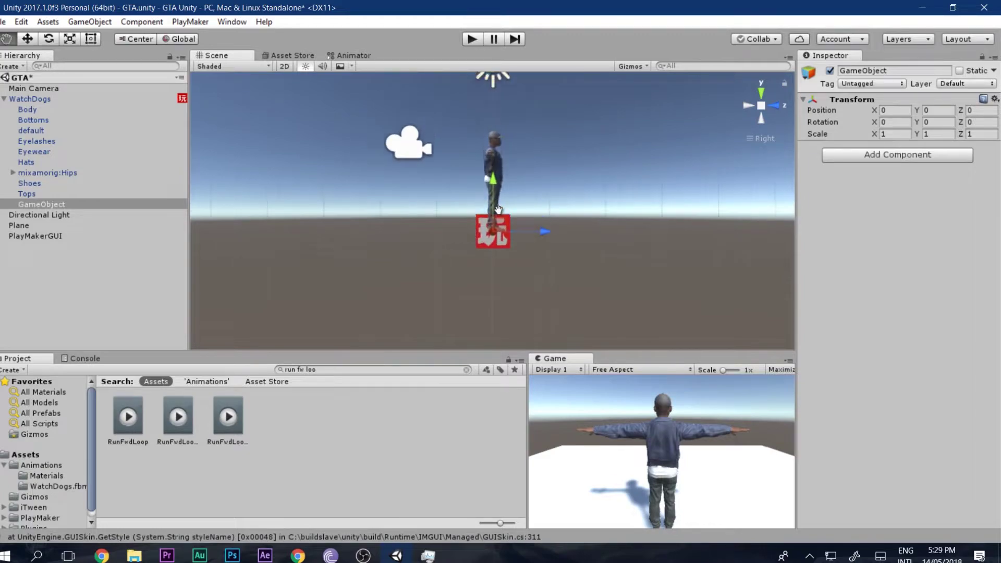
pyautogui.scroll(3, 499, 203)
pyautogui.moveTo(496, 250); pyautogui.dragTo(502, 160)
pyautogui.scroll(5, 501, 201)
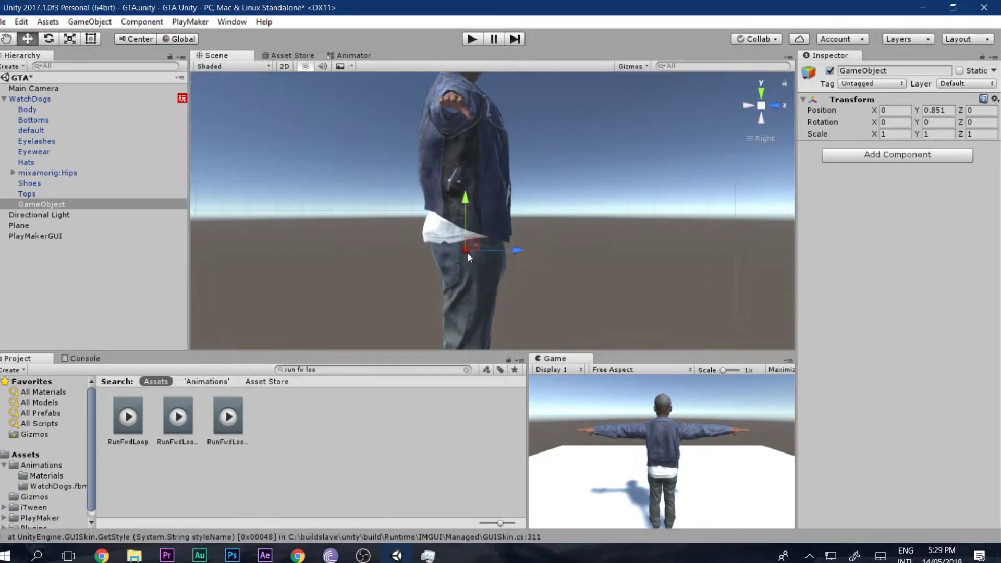
pyautogui.moveTo(471, 243)
pyautogui.mouseDown()
pyautogui.moveTo(443, 238)
pyautogui.moveTo(465, 239)
pyautogui.mouseUp()
pyautogui.scroll(-5, 465, 239)
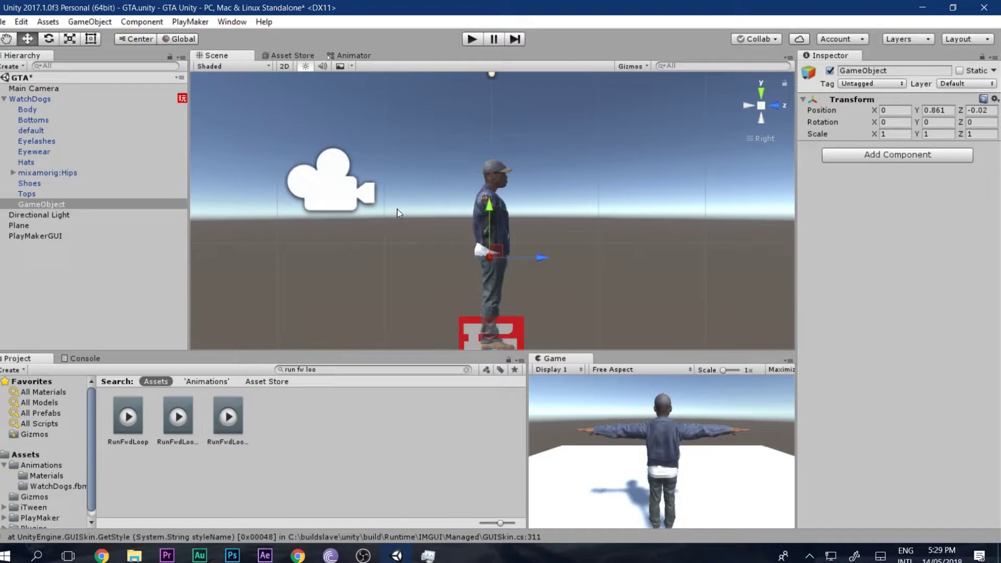
# Rename the empty child object as cammra Follow.
pyautogui.click(859, 70)
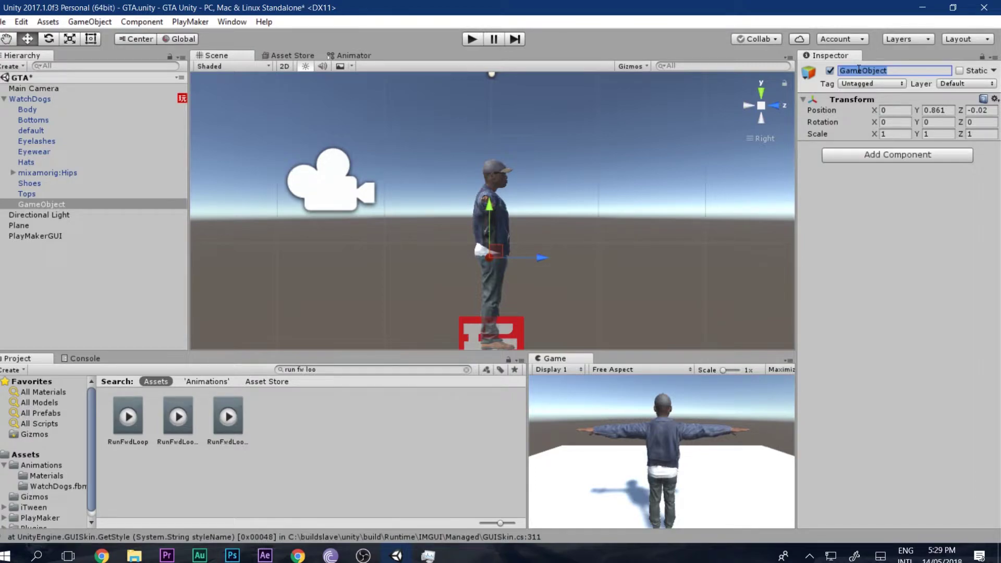
pyautogui.write('camere')
pyautogui.write(' Follow')
pyautogui.press('Return')
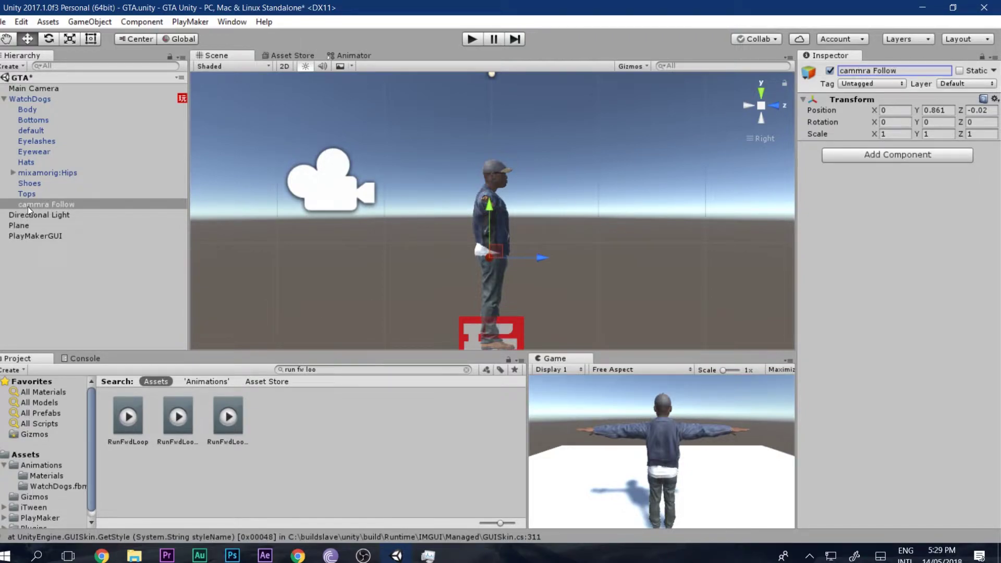
# Change the empty child object's name to cam follow.
pyautogui.click(886, 70)
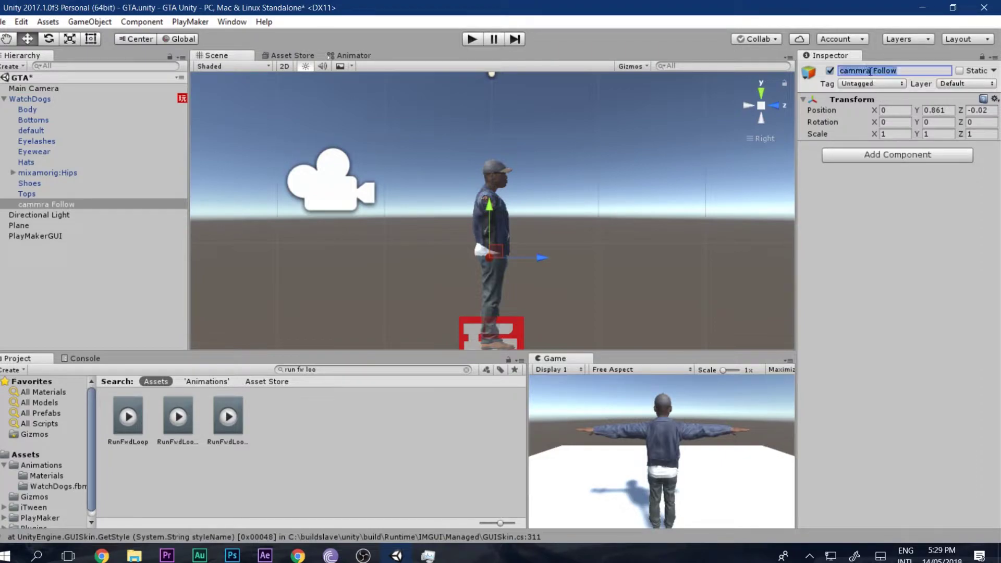
pyautogui.press('Right')
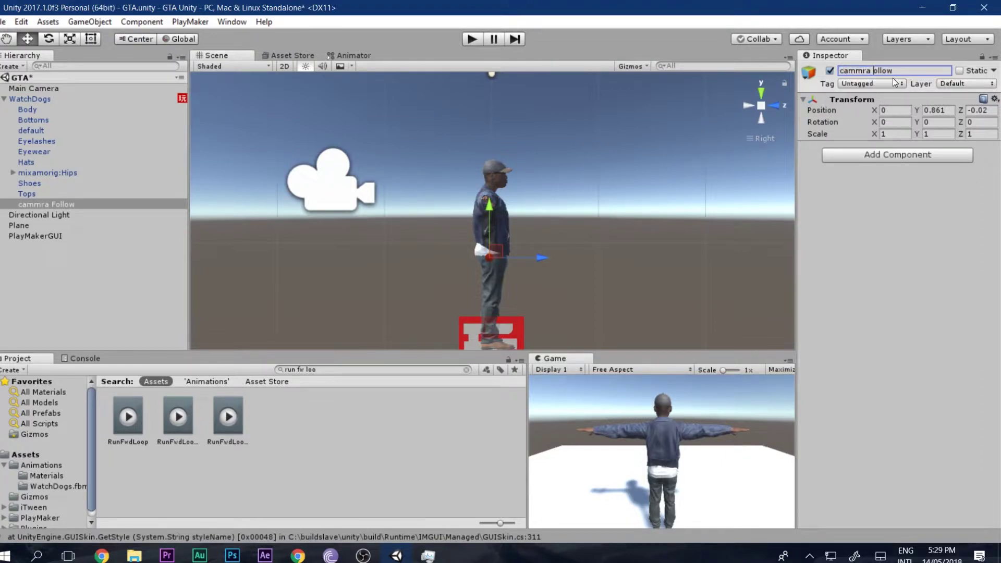
pyautogui.press('BackSpace')
pyautogui.press('BackSpace')
pyautogui.press('BackSpace')
pyautogui.press('BackSpace')
pyautogui.write('m f')
pyautogui.press('Return')
# Add a PlayMaker FSM component to Main Camera and open its FSM for editing.
pyautogui.click(41, 99)
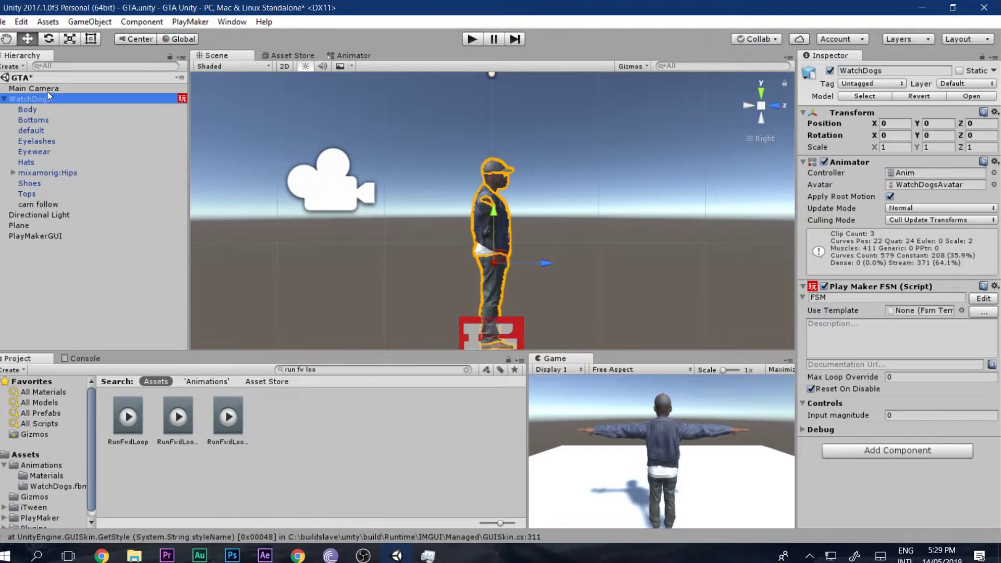
pyautogui.click(47, 92)
pyautogui.moveTo(471, 273); pyautogui.dragTo(480, 296, button='middle')
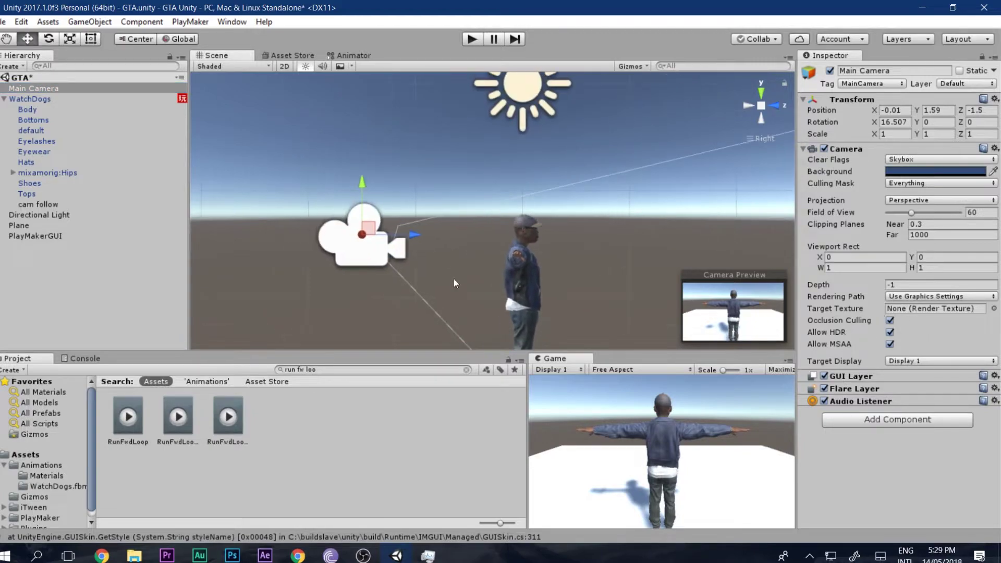
pyautogui.click(903, 415)
pyautogui.click(883, 259)
pyautogui.click(973, 426)
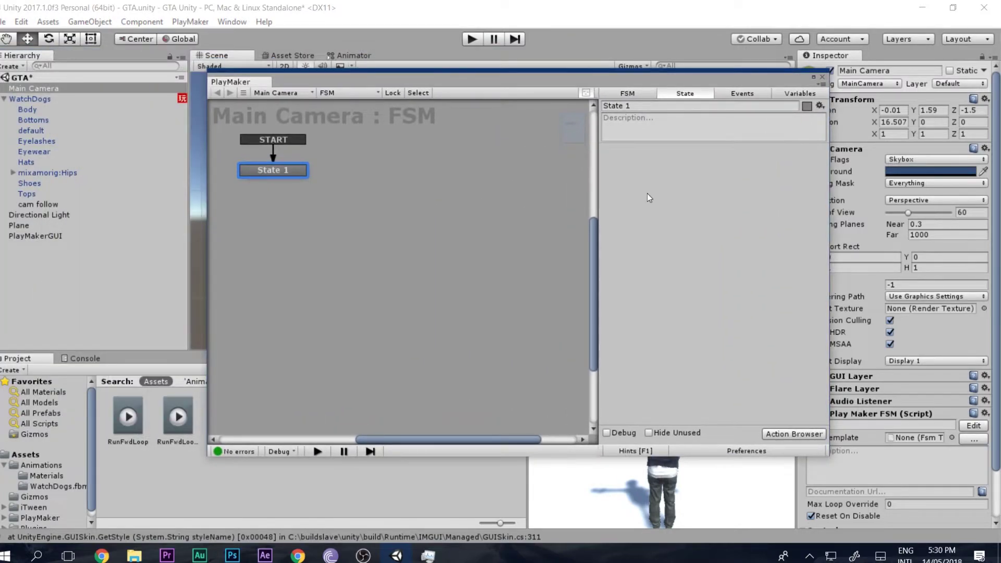
# Add a Move Towards action to State 1 of the Main Camera FSM, with cam follow as the target object.
pyautogui.doubleClick(646, 193)
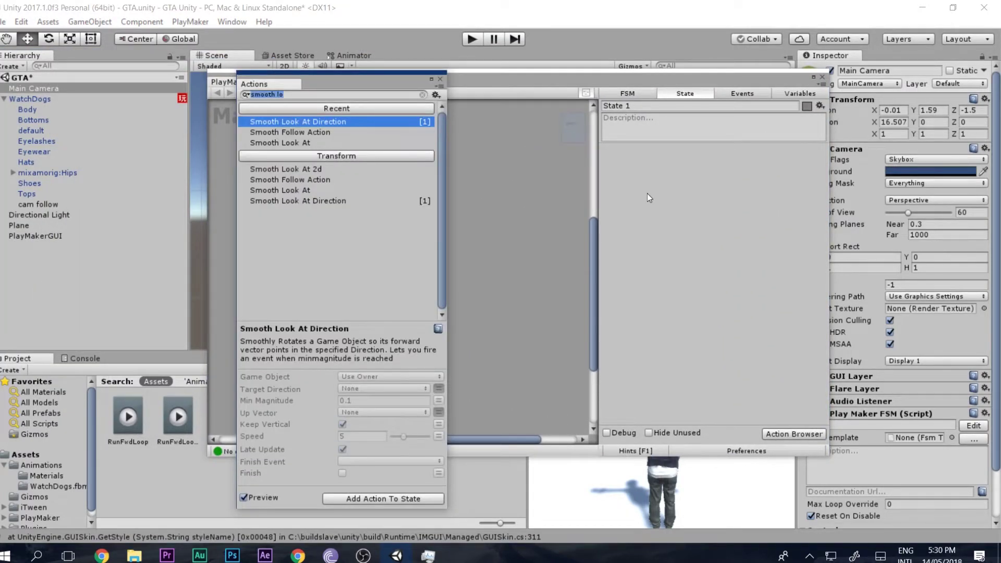
pyautogui.write('move towa')
pyautogui.press('Return')
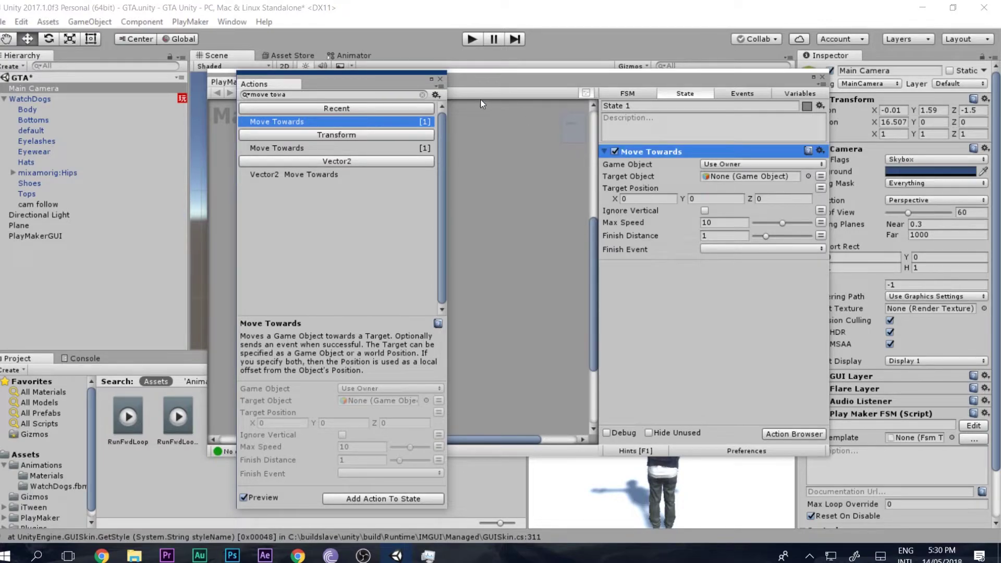
pyautogui.click(441, 80)
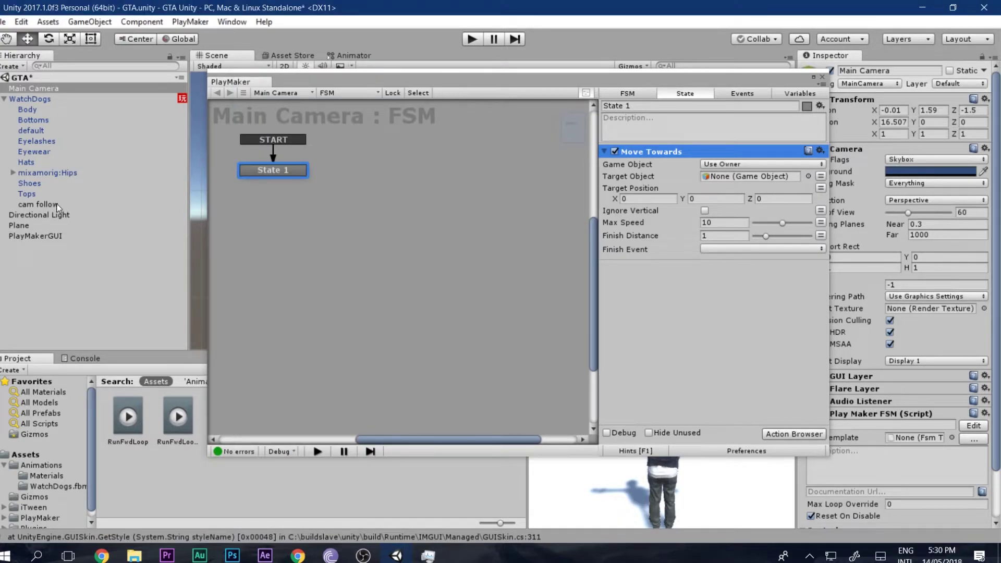
pyautogui.moveTo(606, 223); pyautogui.dragTo(747, 178)
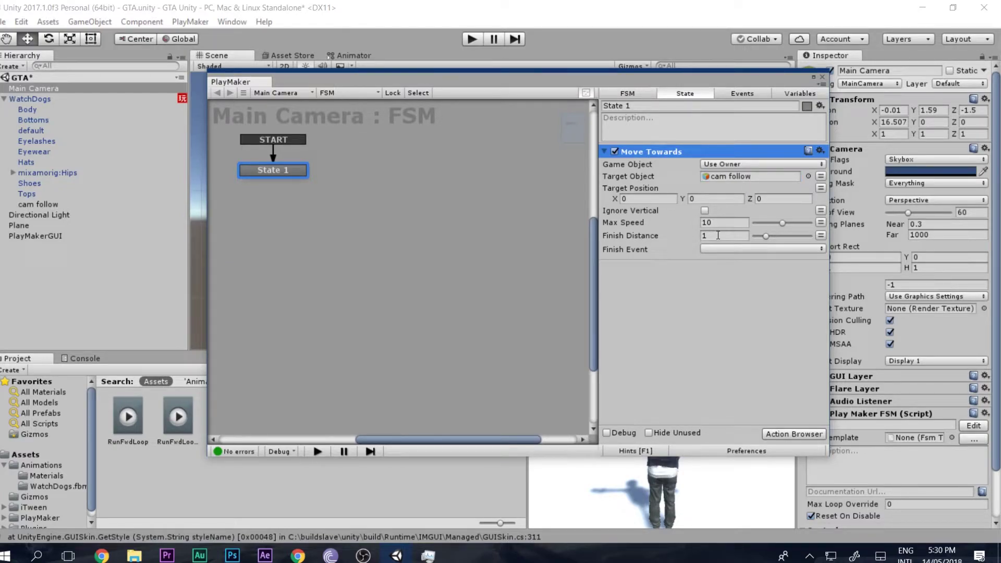
# Add a Mouse Look action to State 1 of the Main Camera FSM.
pyautogui.doubleClick(661, 283)
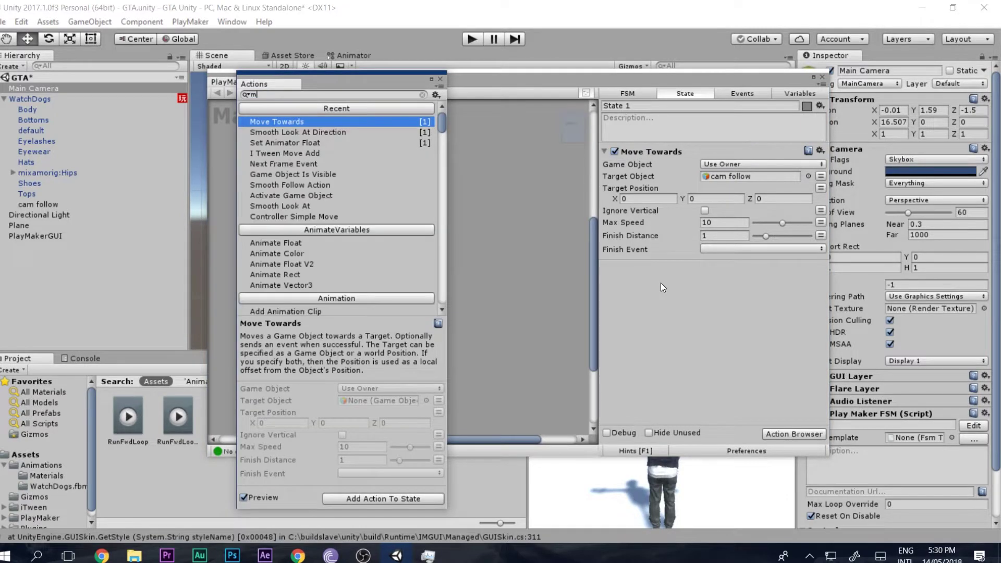
pyautogui.write('mus')
pyautogui.press('BackSpace')
pyautogui.press('BackSpace')
pyautogui.write('ous')
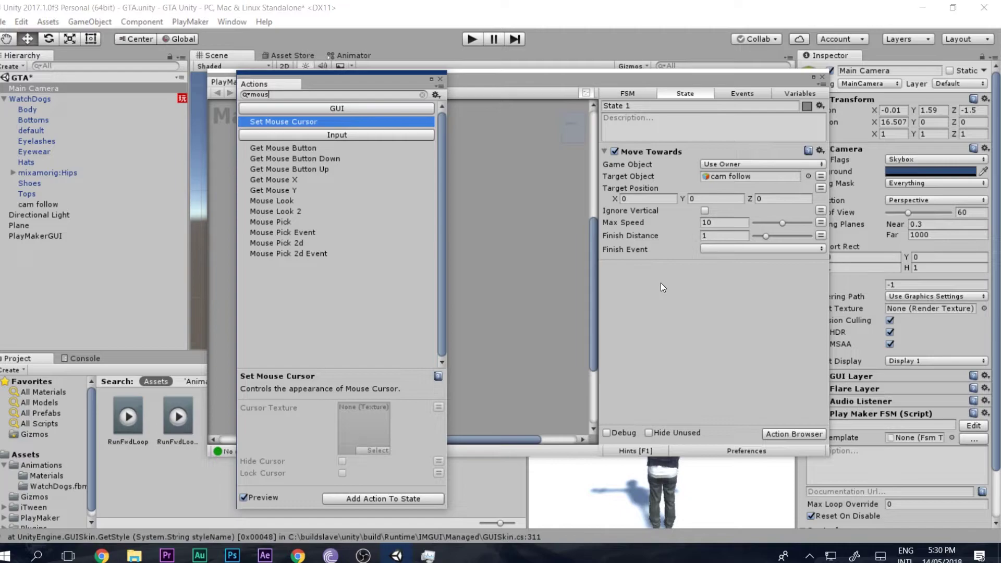
pyautogui.press('Down')
pyautogui.press('Down')
pyautogui.press('Down')
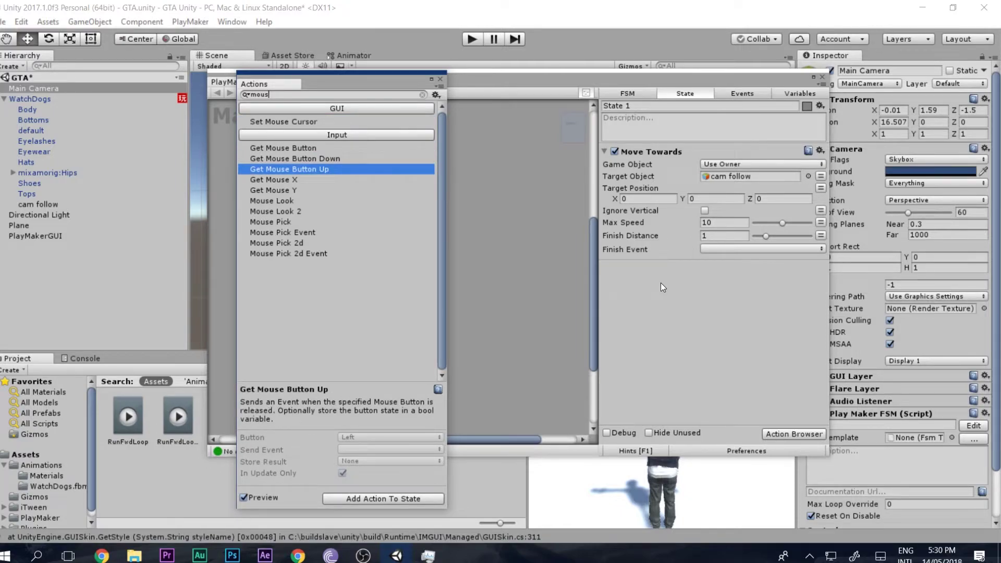
pyautogui.press('Down')
pyautogui.press('Down')
pyautogui.press('Down')
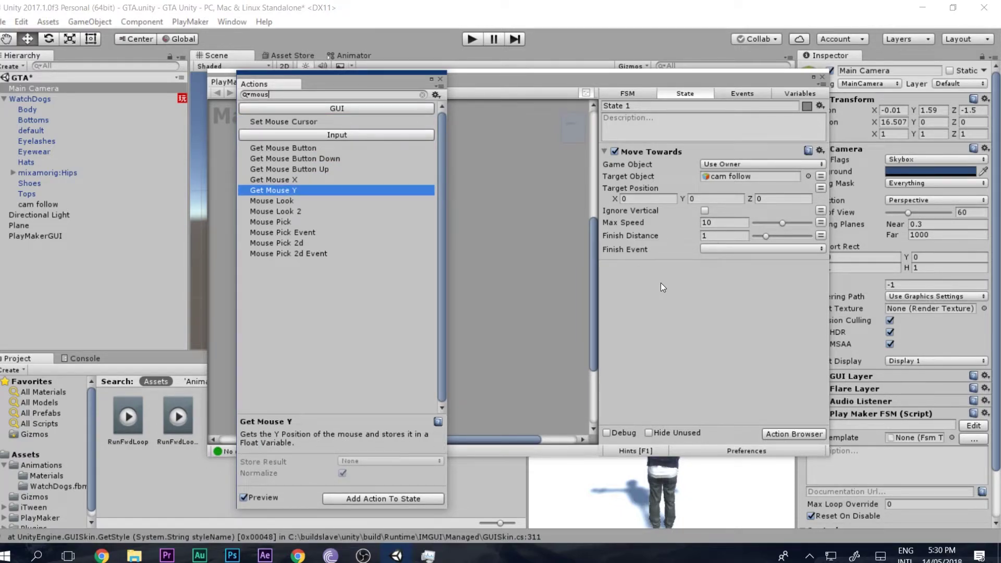
pyautogui.press('Down')
pyautogui.press('Return')
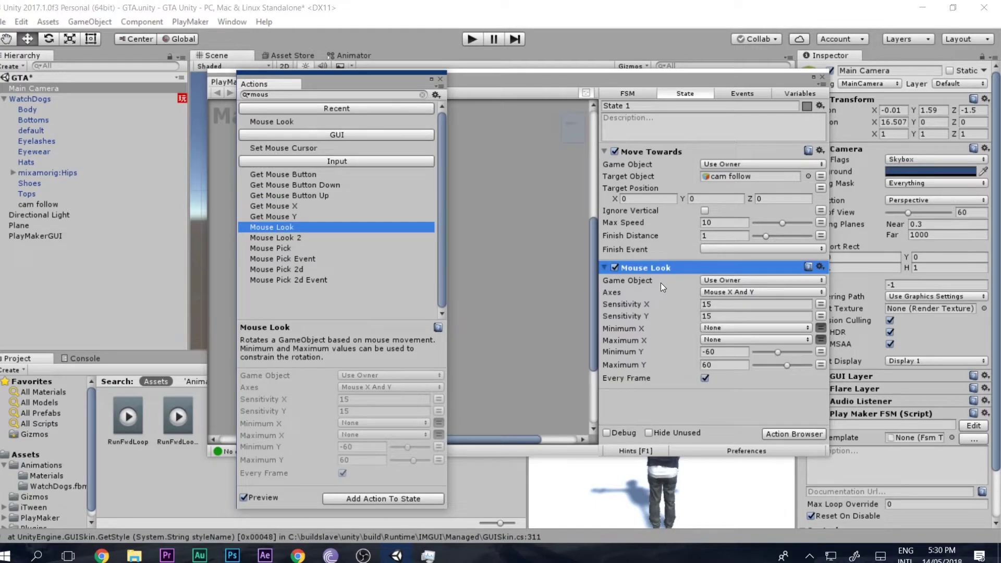
pyautogui.click(440, 78)
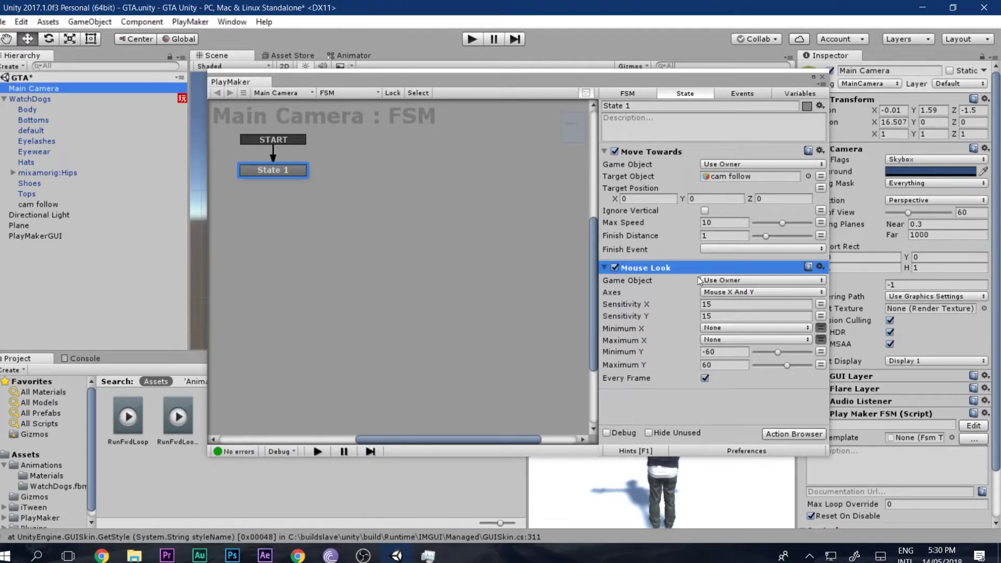
# Set the Mouse Look action's Sensitivity X and Sensitivity Y to 6 and test the camera in play mode.
pyautogui.click(721, 304)
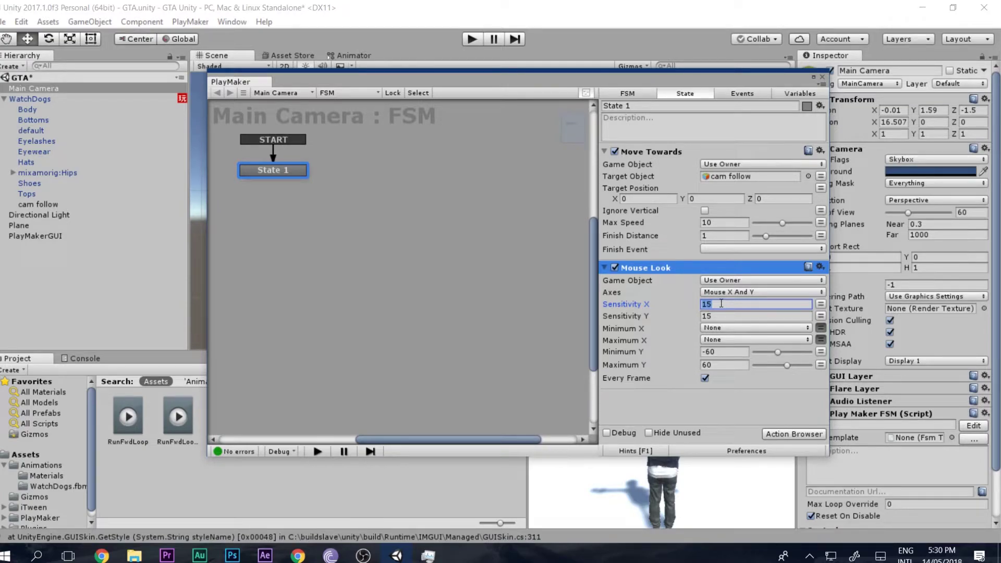
pyautogui.write('6')
pyautogui.click(719, 316)
pyautogui.write('6')
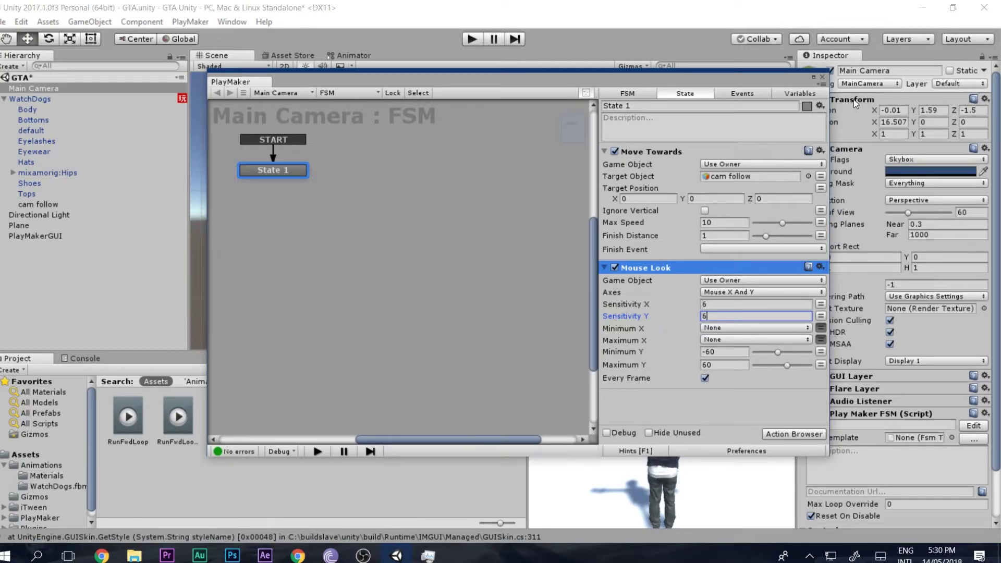
pyautogui.click(822, 77)
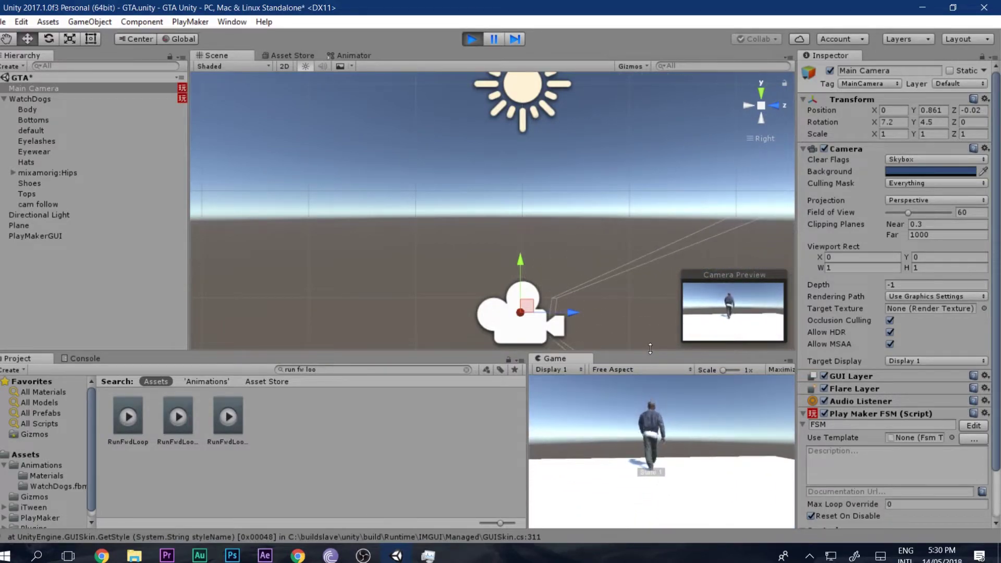
pyautogui.click(472, 39)
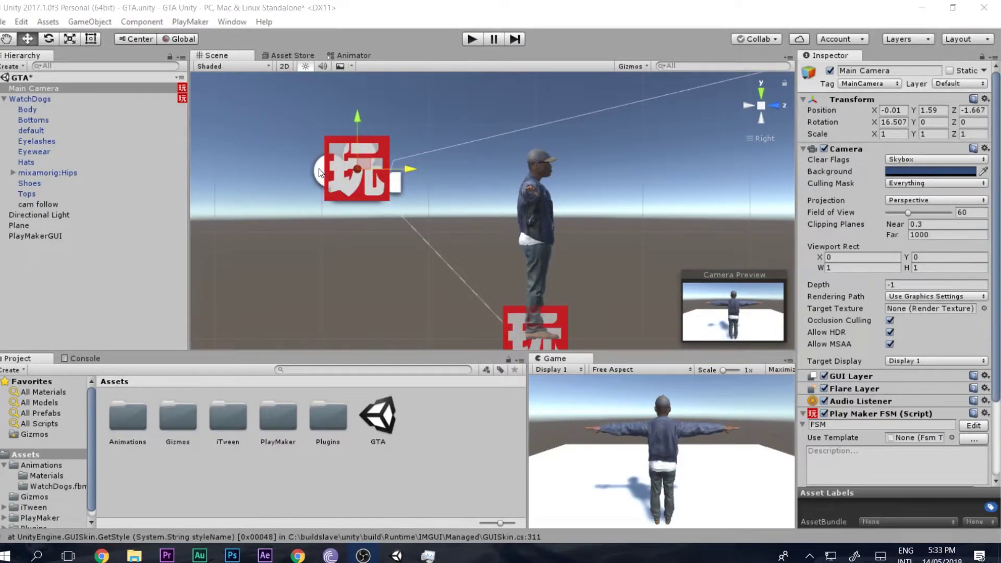
# Duplicate the cam follow object and name the copy cam base.
pyautogui.click(320, 173)
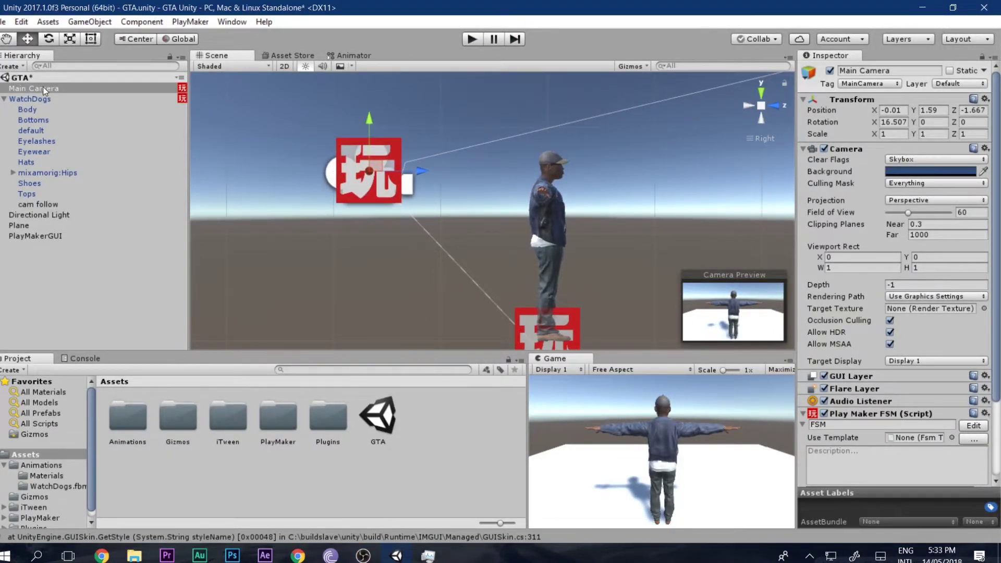
pyautogui.rightClick(70, 280)
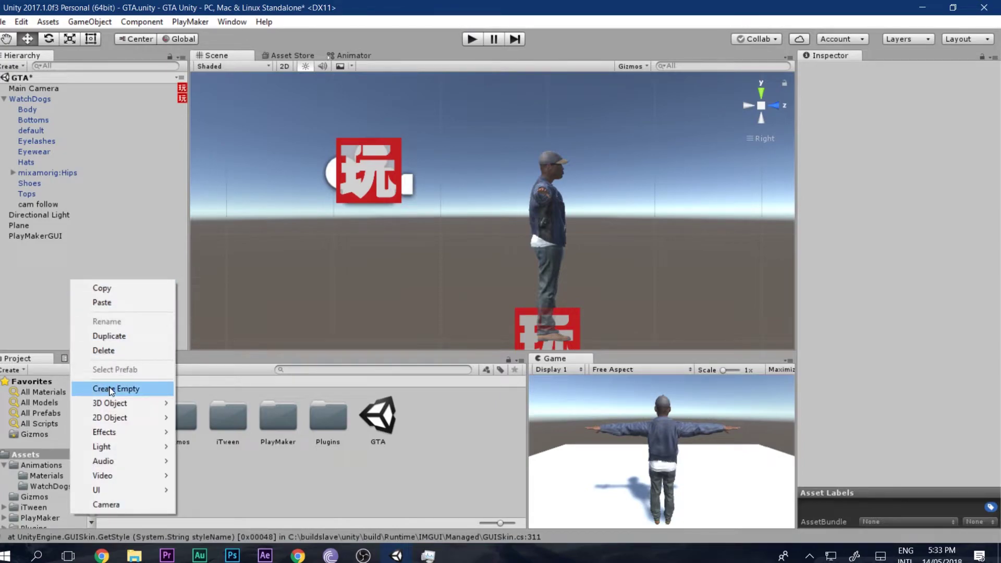
pyautogui.click(31, 204)
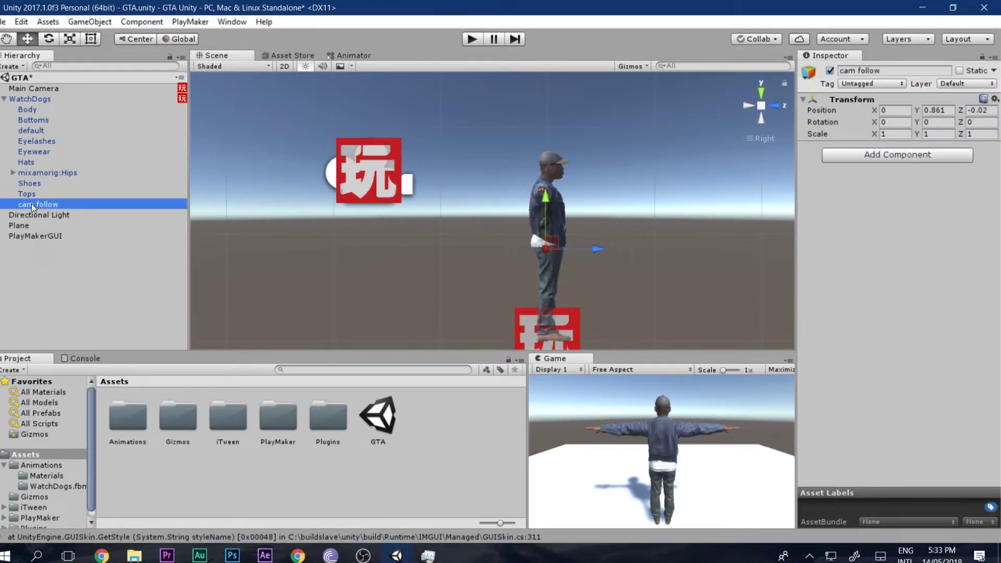
pyautogui.hotkey('ctrl', 'd')
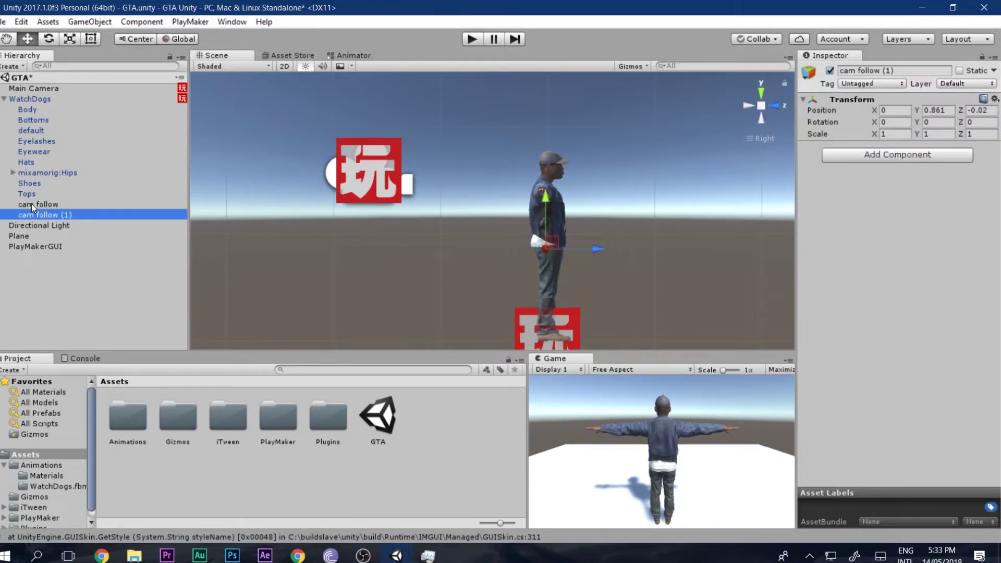
pyautogui.click(868, 71)
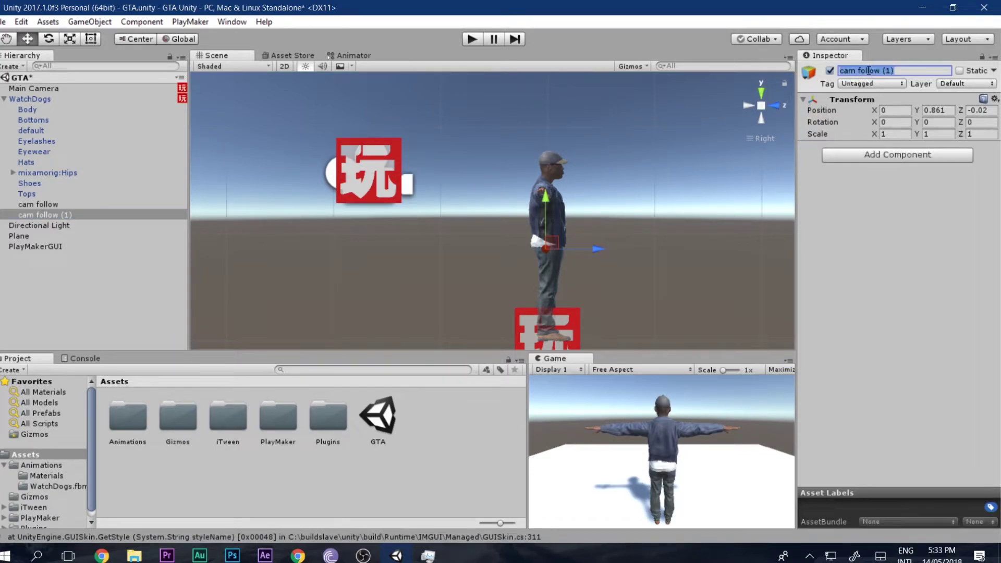
pyautogui.write('cam base')
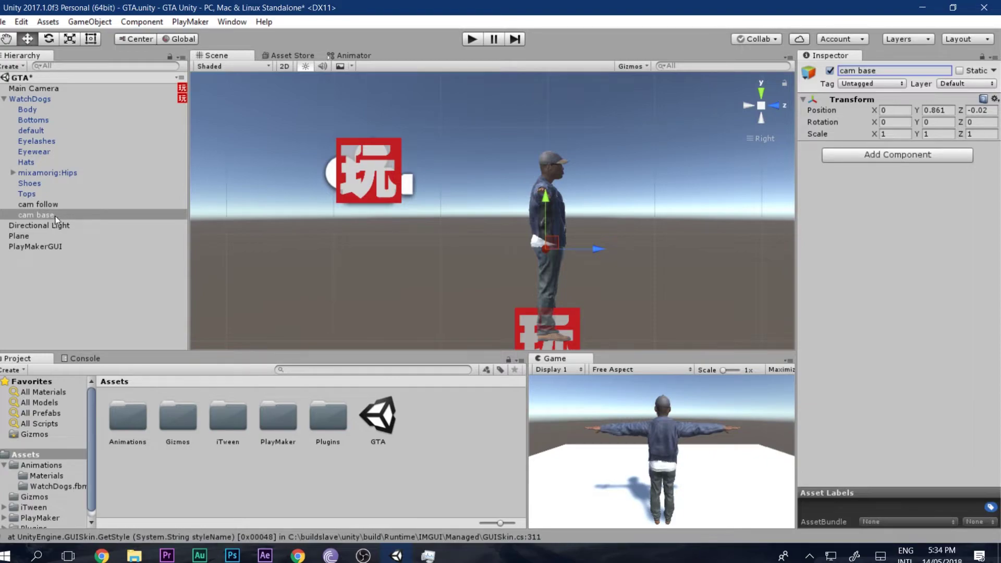
# Take cam base out of WatchDogs to the scene's root level and make Main Camera its child.
pyautogui.moveTo(48, 214); pyautogui.dragTo(55, 258)
pyautogui.moveTo(39, 87); pyautogui.dragTo(45, 245)
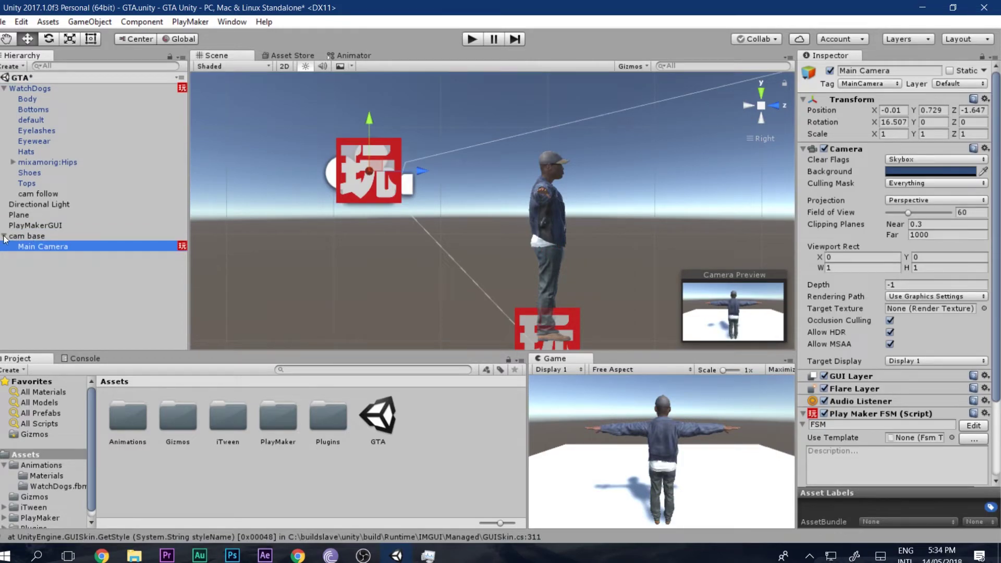
# Transfer the Play Maker FSM component from Main Camera to cam base by copying it, removing the original and pasting it as new.
pyautogui.click(984, 414)
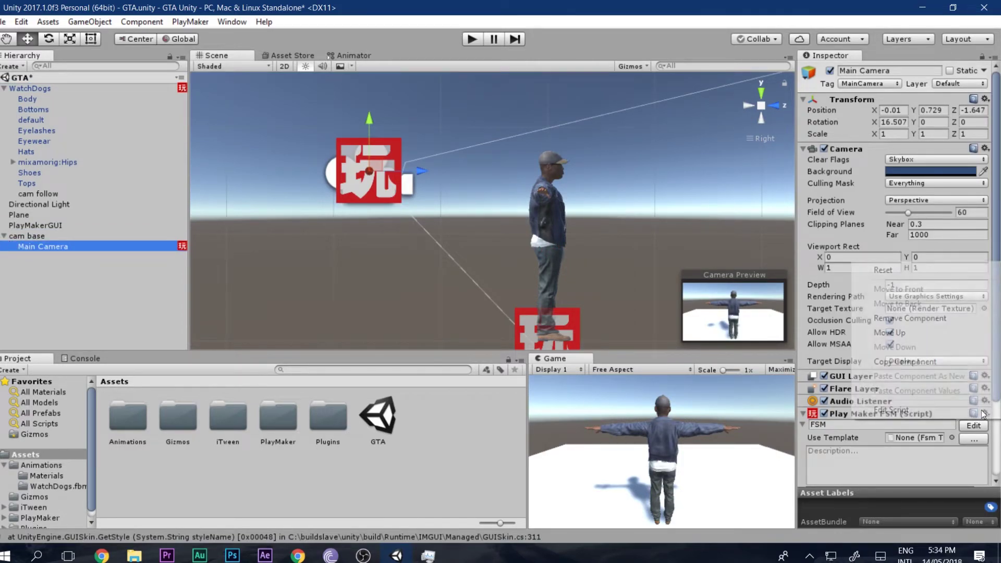
pyautogui.click(904, 362)
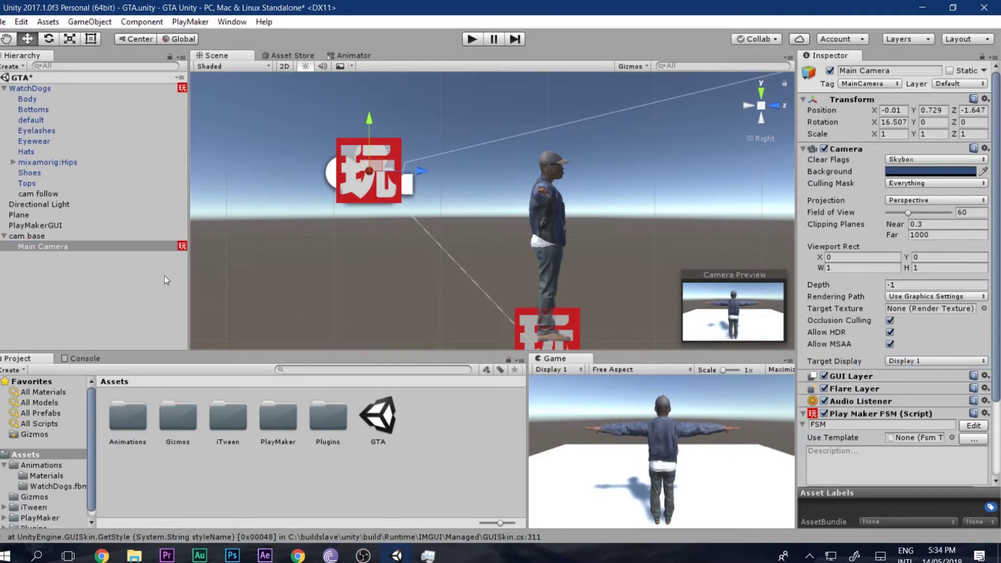
pyautogui.click(985, 413)
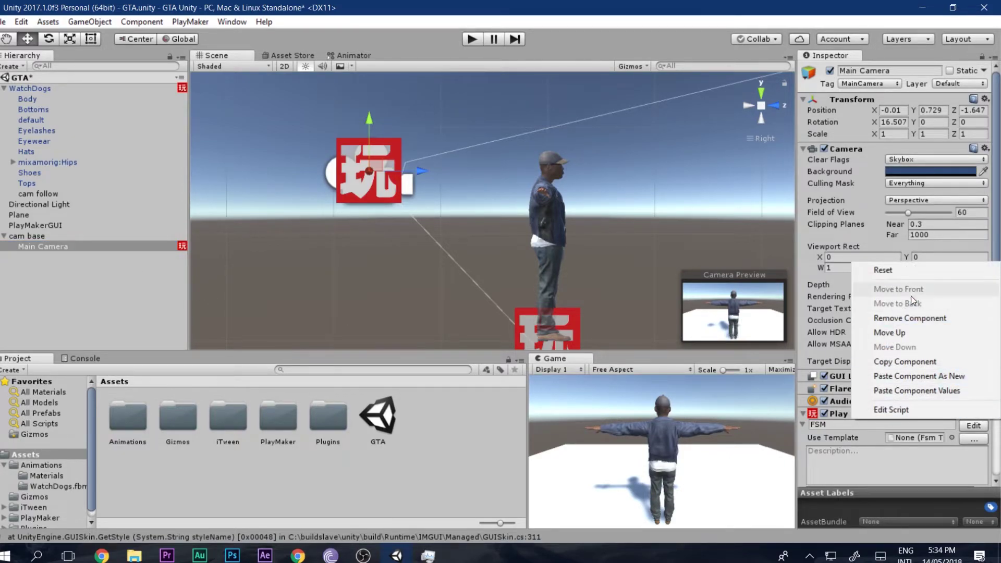
pyautogui.click(910, 315)
pyautogui.click(97, 238)
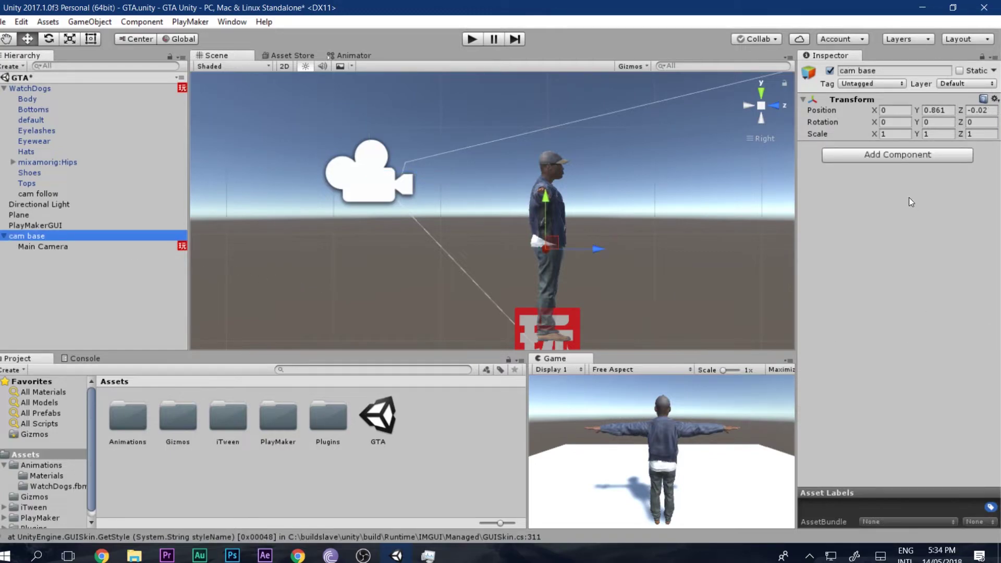
pyautogui.click(875, 174)
pyautogui.click(994, 99)
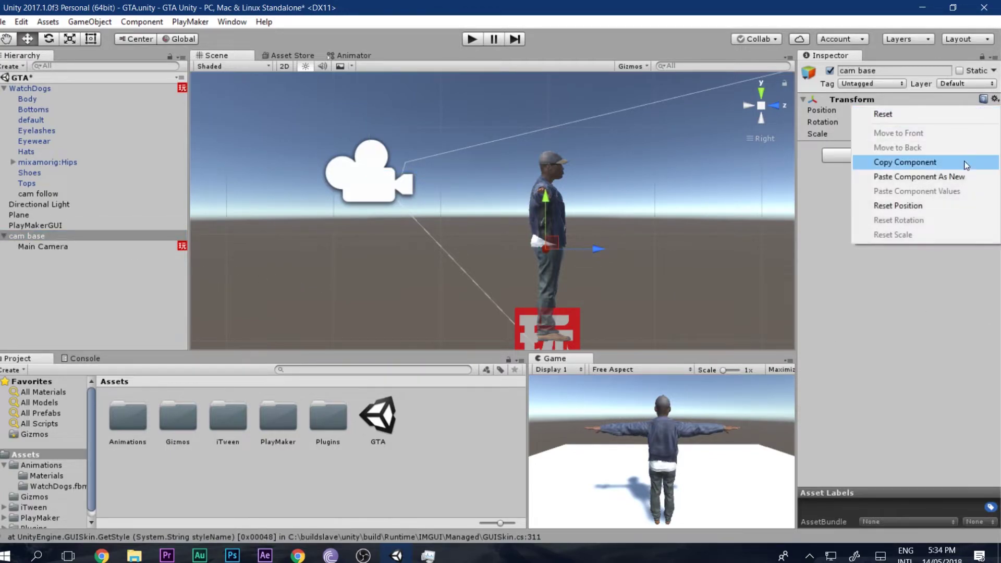
pyautogui.click(955, 174)
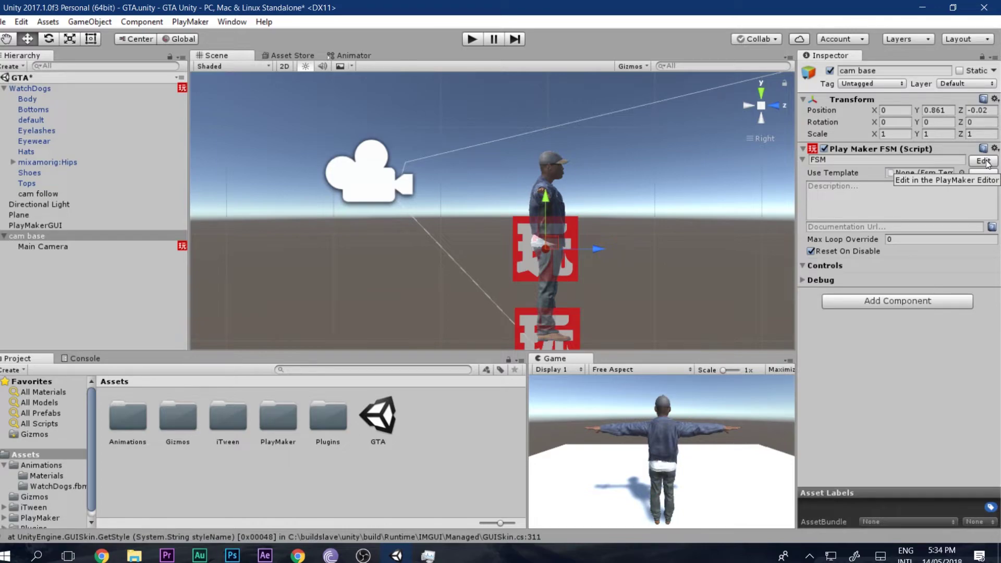
# Play-test the scene, walking the character forward and backward to check how the camera orbits and follows.
pyautogui.hotkey('ctrl', 'p')
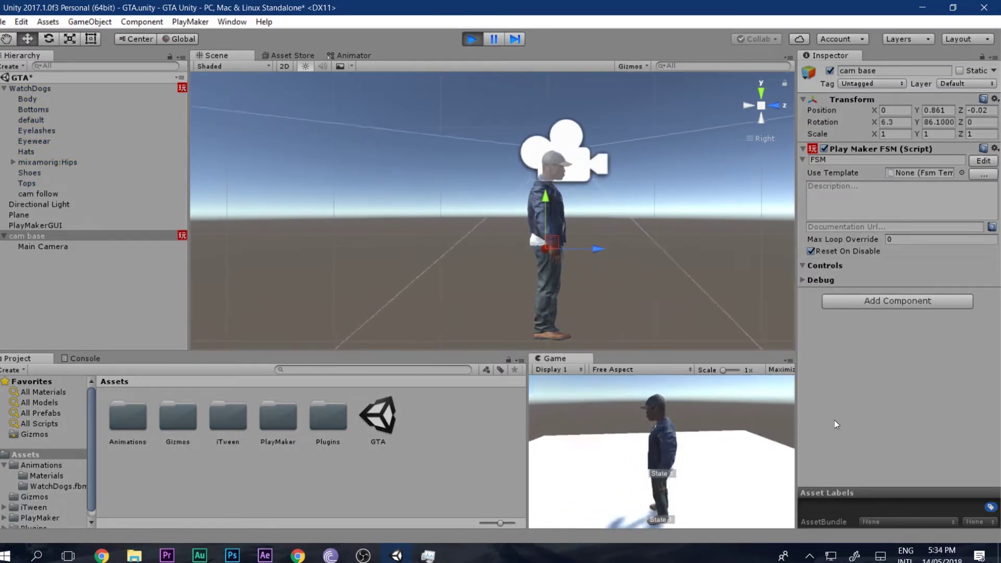
pyautogui.press('w')
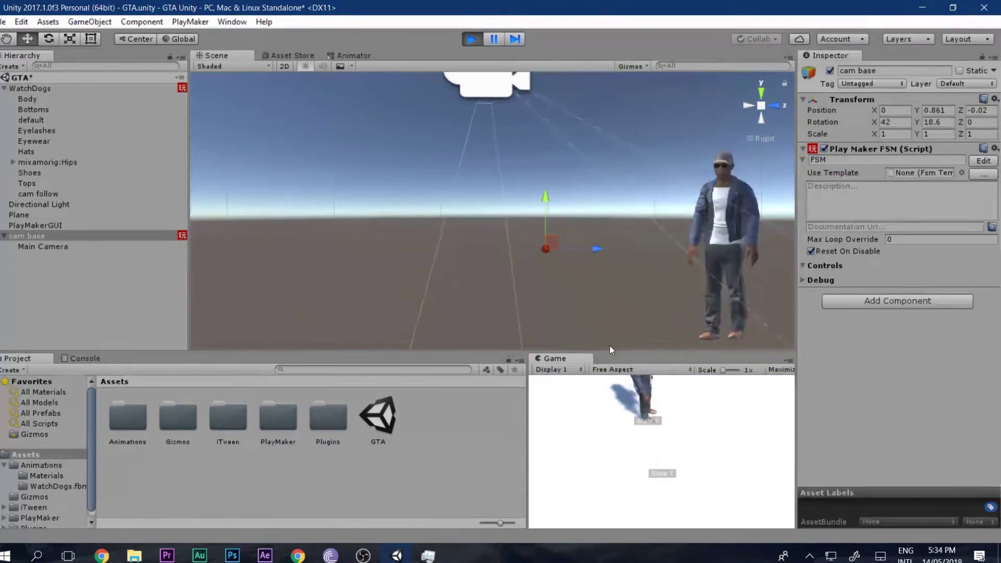
pyautogui.press('s')
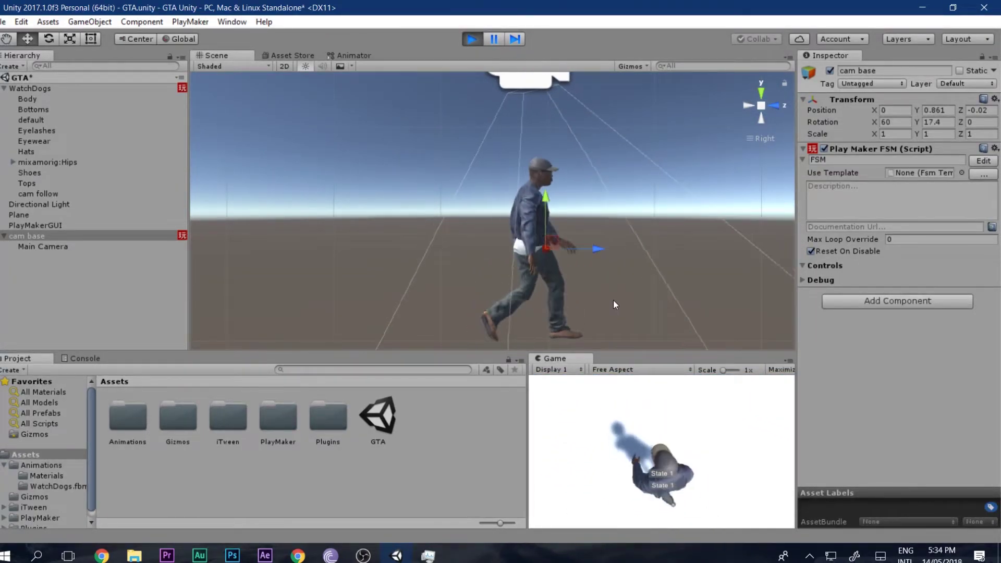
pyautogui.click(472, 39)
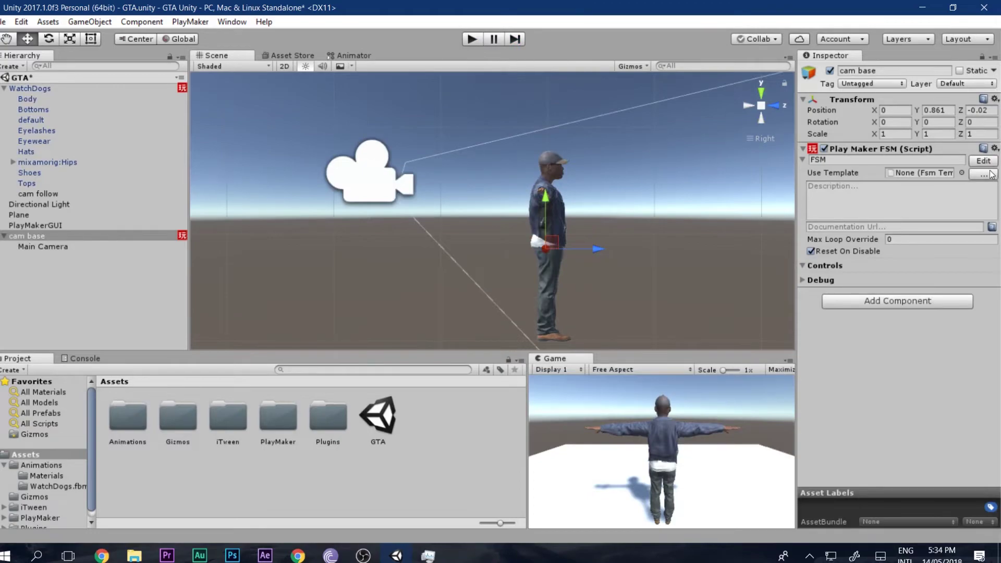
# Set the Finish Distance of the Move Towards action in cam base's FSM to 0 and play-test the camera briefly.
pyautogui.click(983, 161)
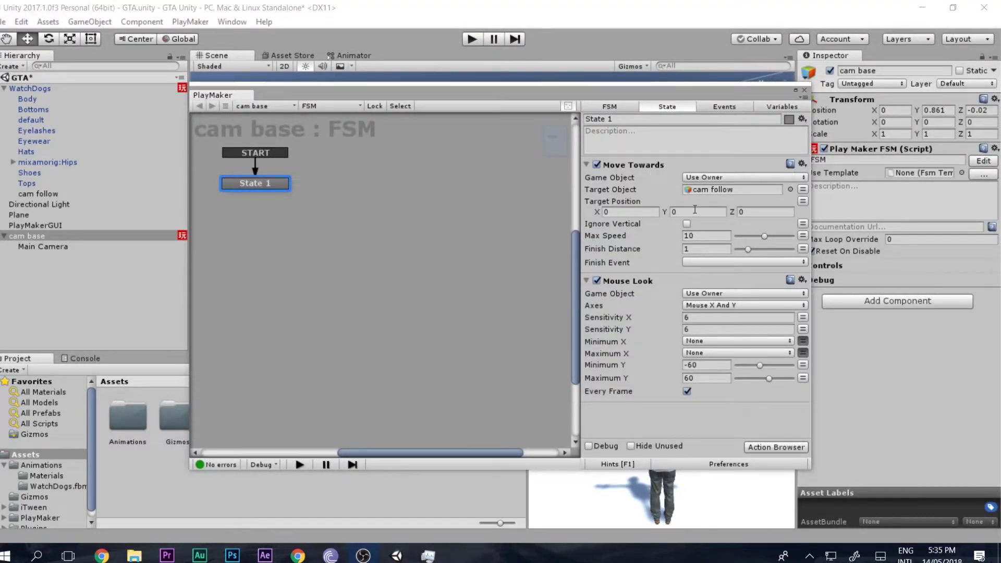
pyautogui.click(702, 248)
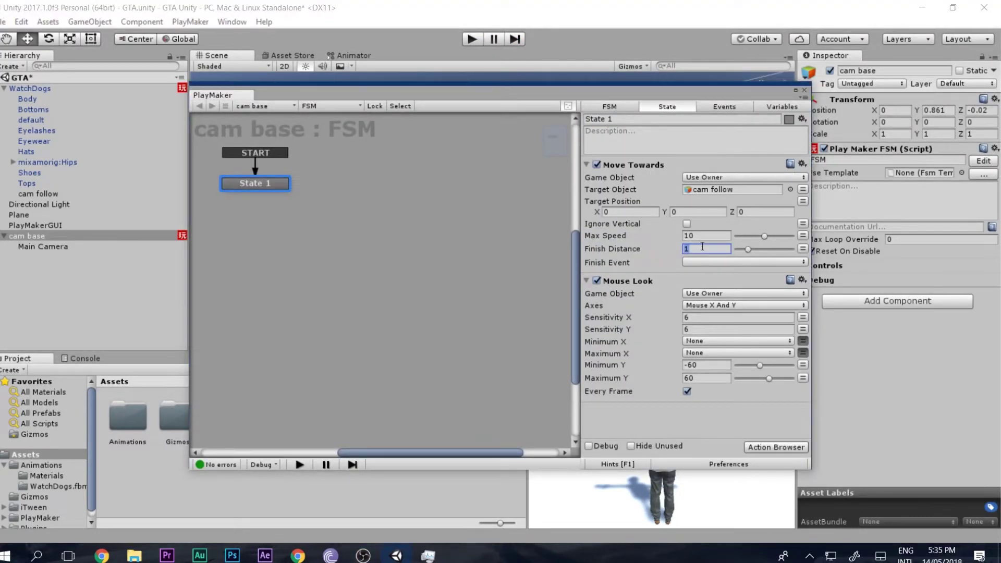
pyautogui.write('0')
pyautogui.click(804, 91)
pyautogui.click(471, 40)
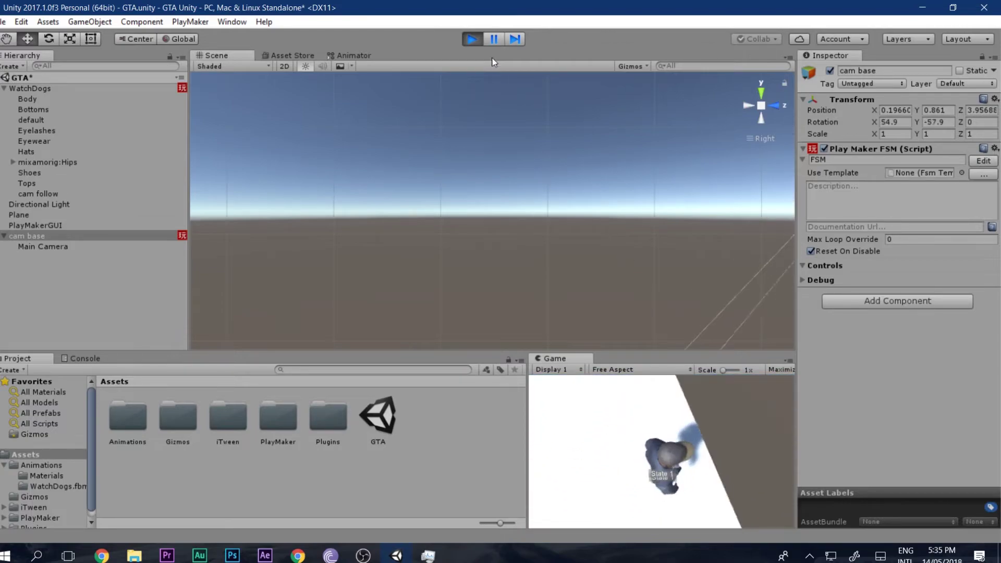
pyautogui.click(472, 39)
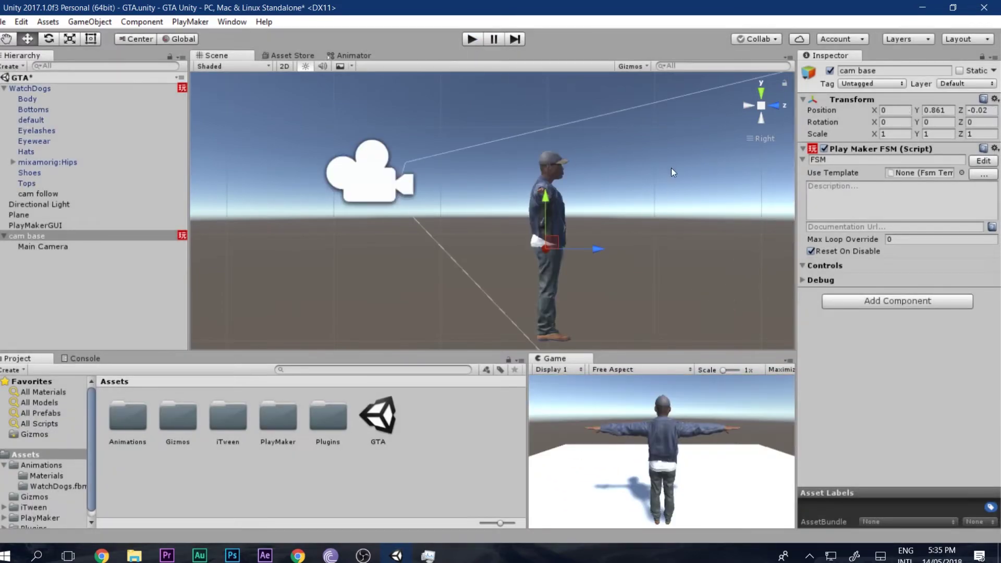
# Enable Invert for the Mouse Y axis in the project's input settings.
pyautogui.click(22, 22)
pyautogui.moveTo(79, 350)
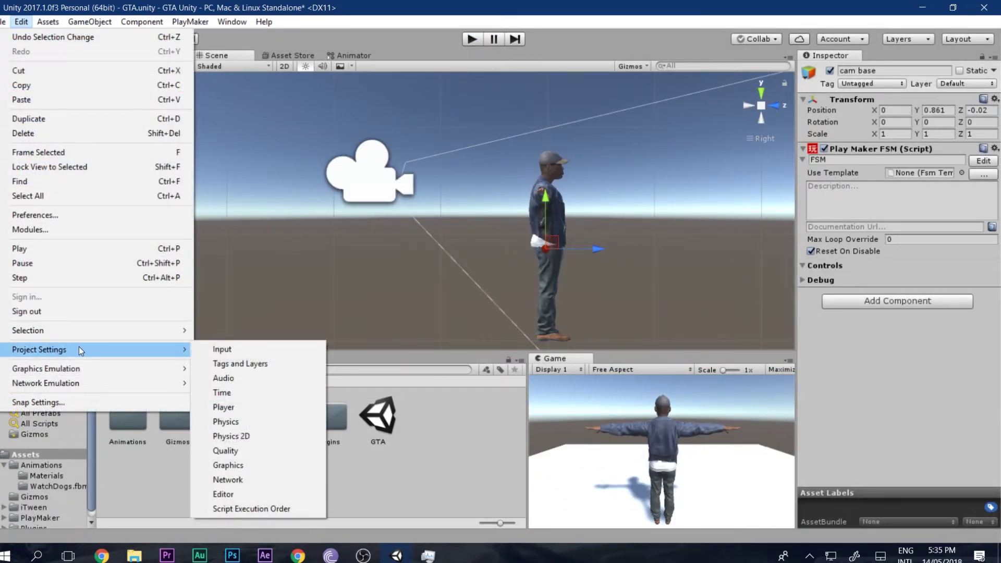
pyautogui.click(216, 347)
pyautogui.click(802, 98)
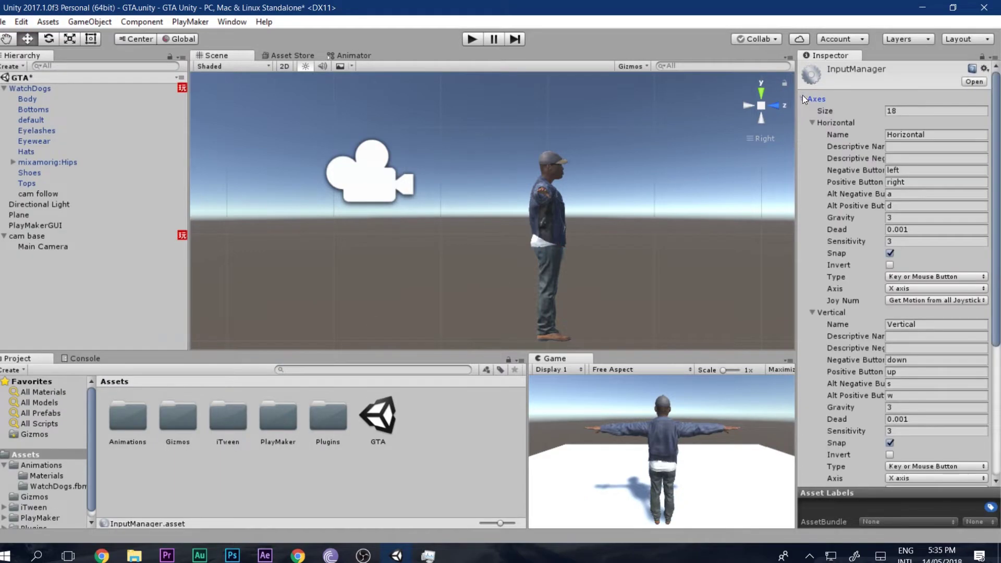
pyautogui.click(813, 123)
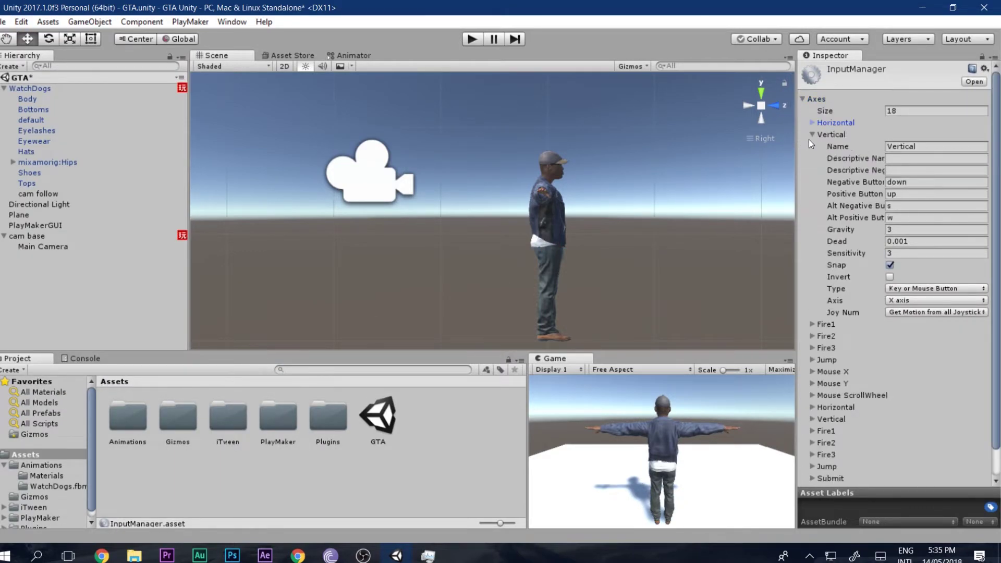
pyautogui.click(811, 136)
pyautogui.click(815, 205)
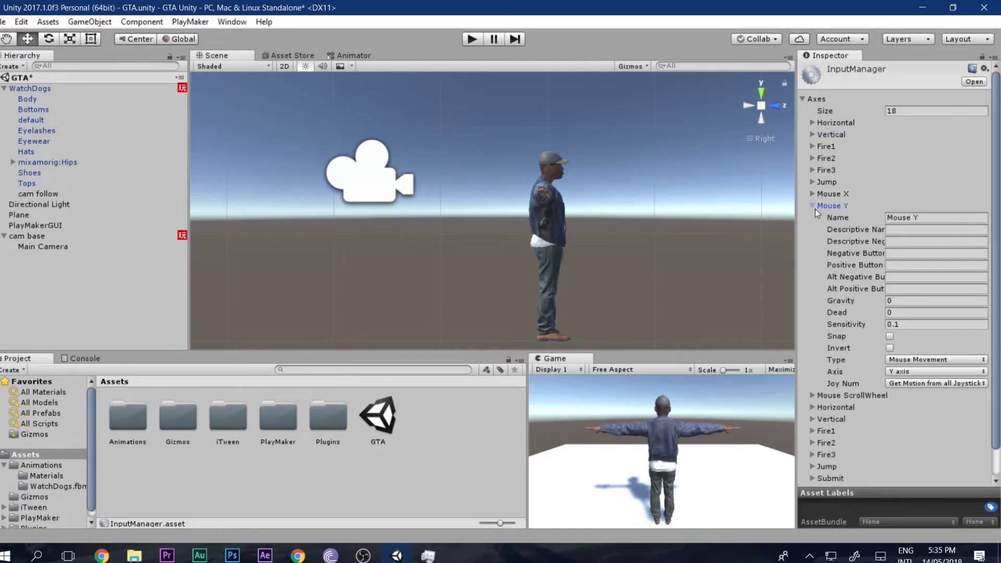
pyautogui.click(889, 348)
# Play-test the inverted vertical mouse look while walking the character forward.
pyautogui.click(471, 38)
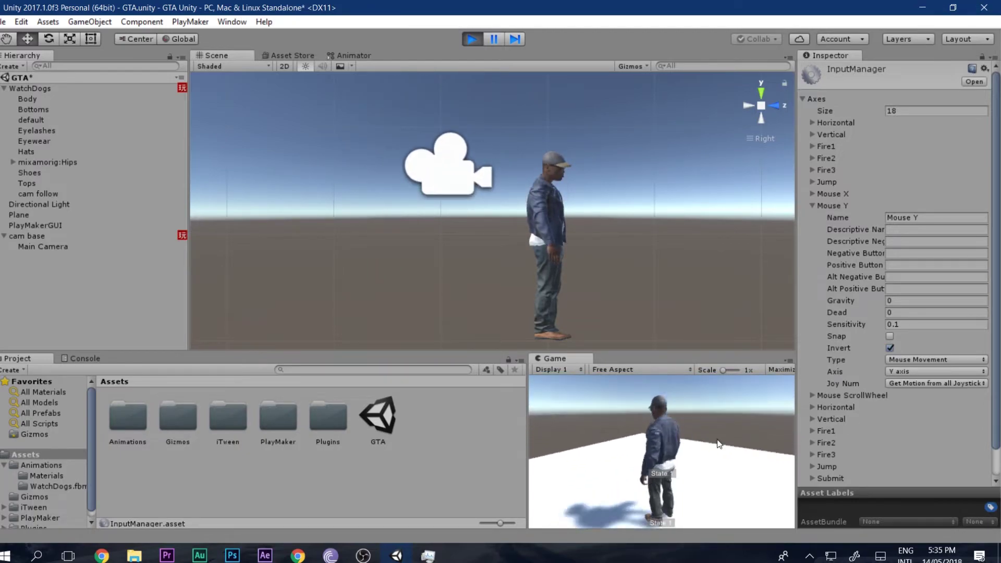
pyautogui.press('w')
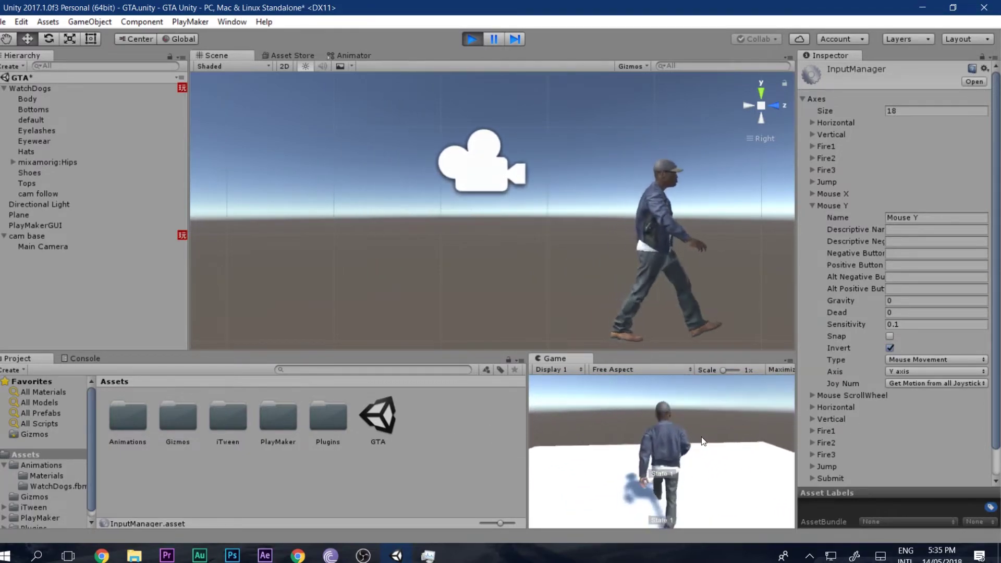
pyautogui.press('w')
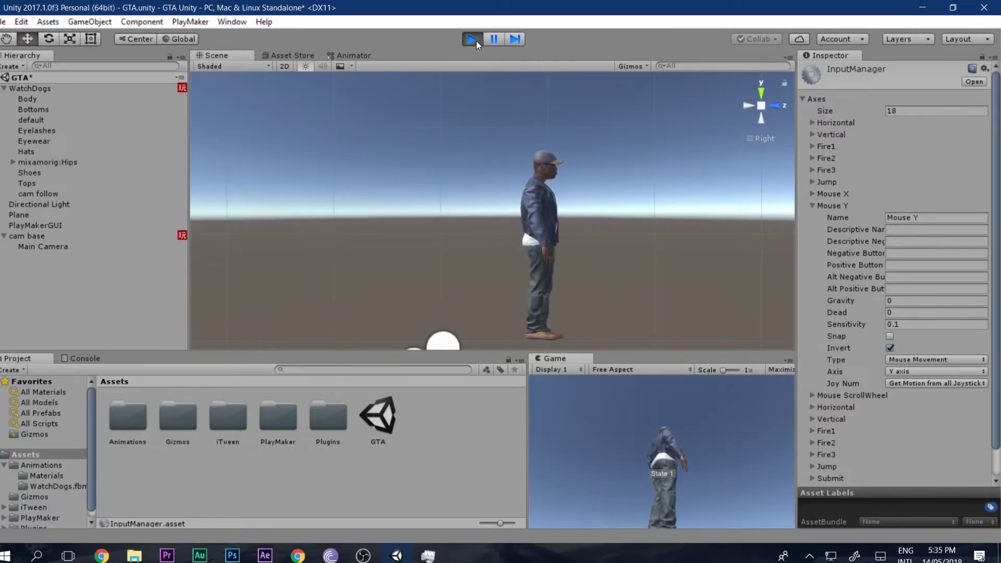
pyautogui.click(474, 39)
# Make the Get Axis Vector action in the WatchDogs FSM relative to Main Camera.
pyautogui.click(42, 246)
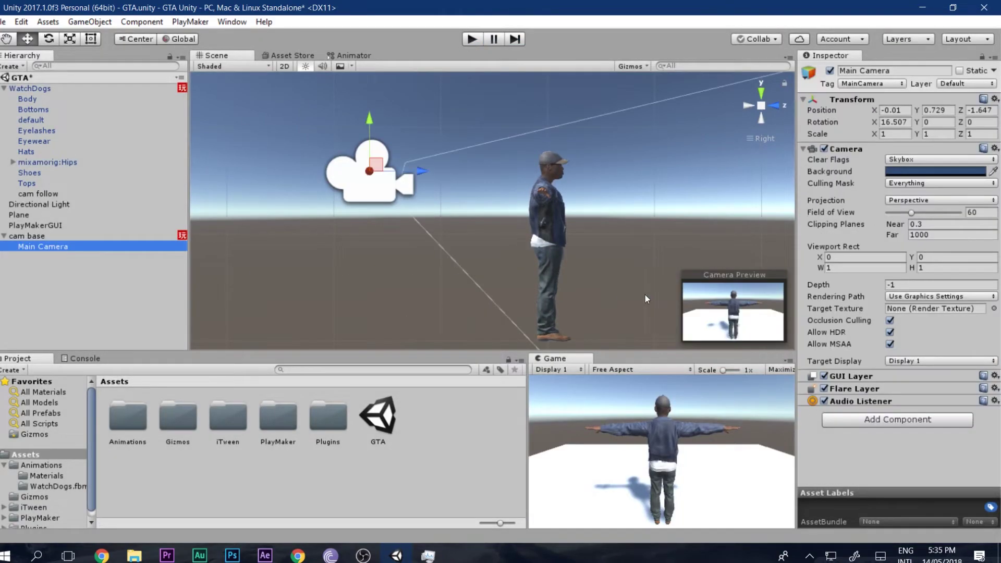
pyautogui.click(93, 236)
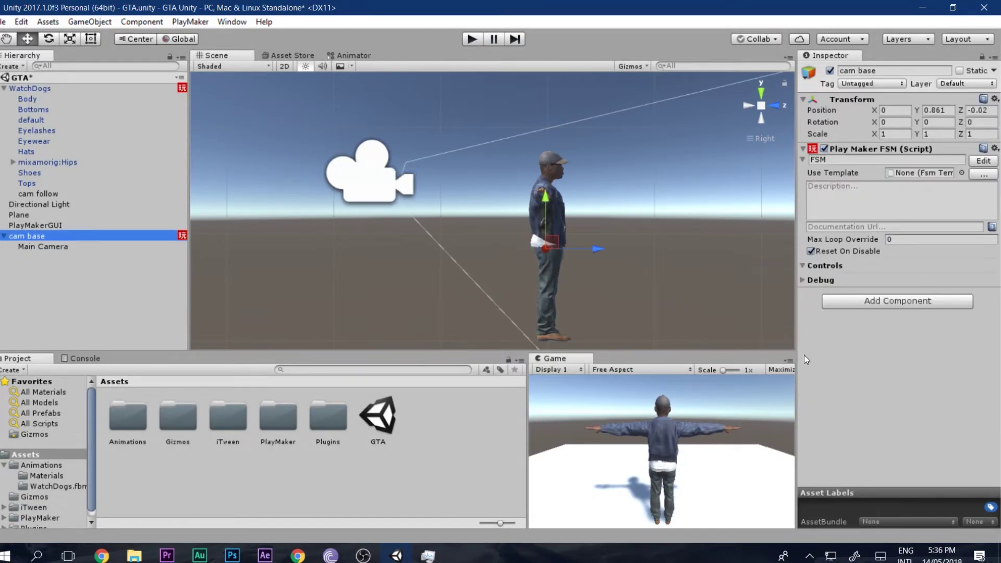
pyautogui.click(983, 161)
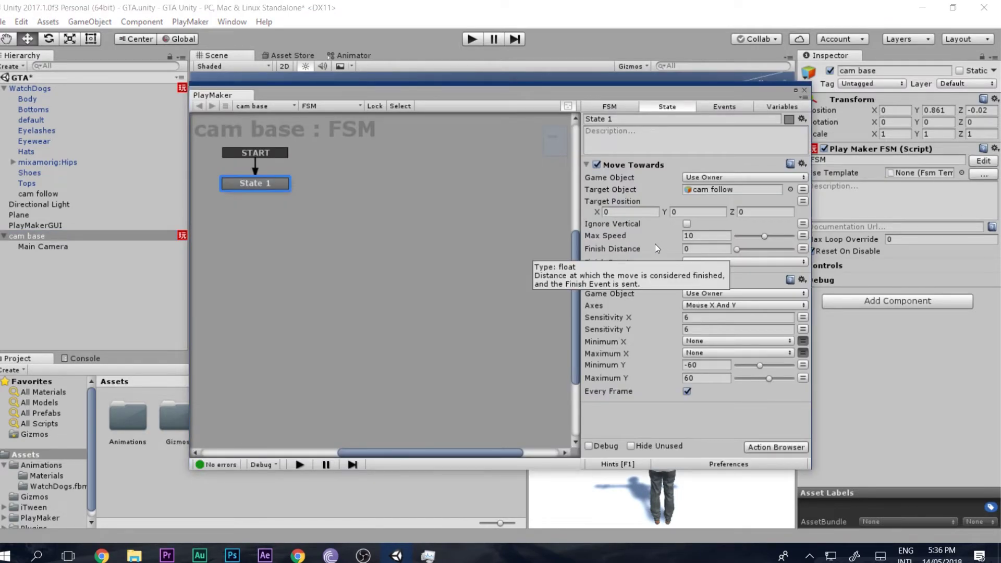
pyautogui.click(53, 89)
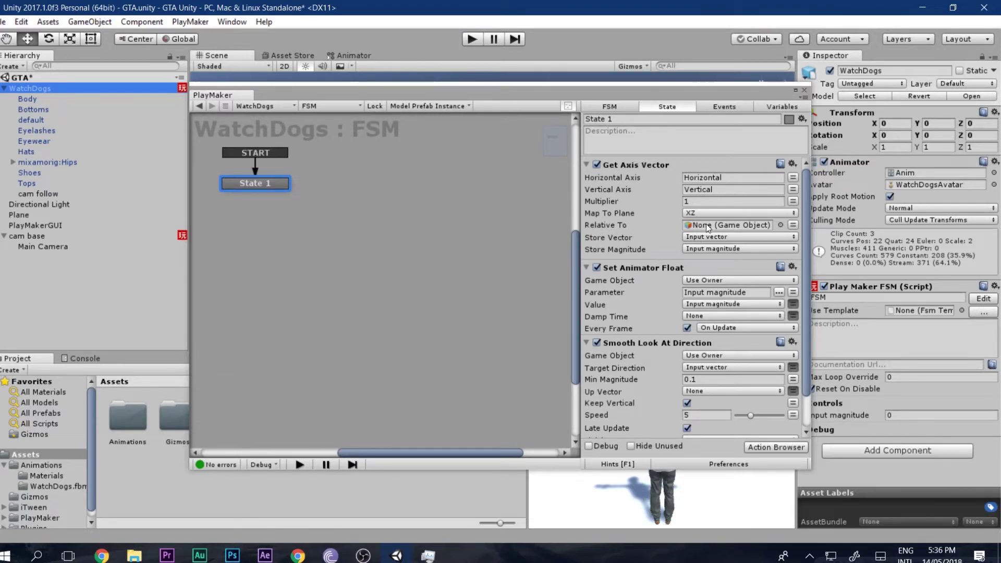
pyautogui.moveTo(45, 246); pyautogui.dragTo(705, 228)
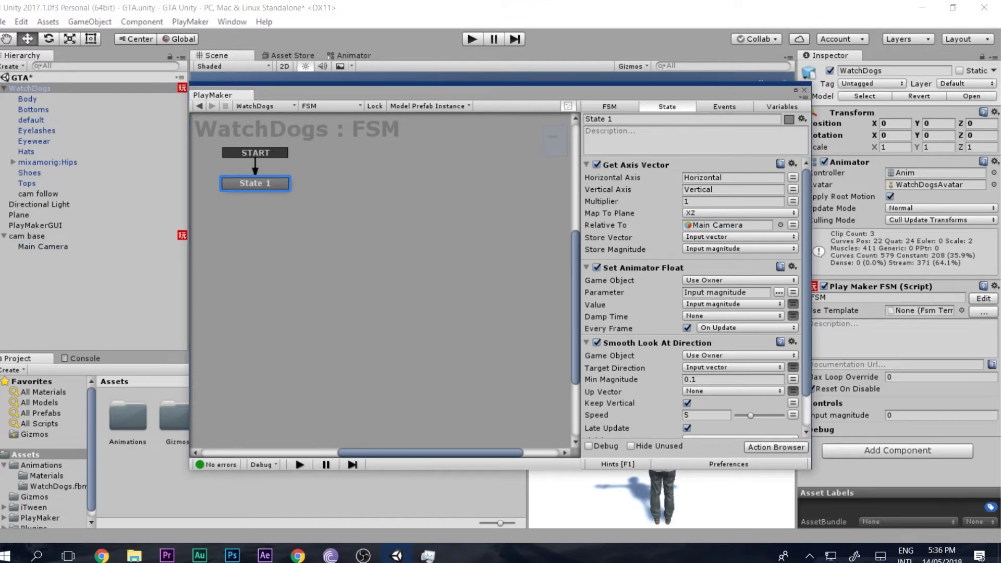
pyautogui.click(804, 91)
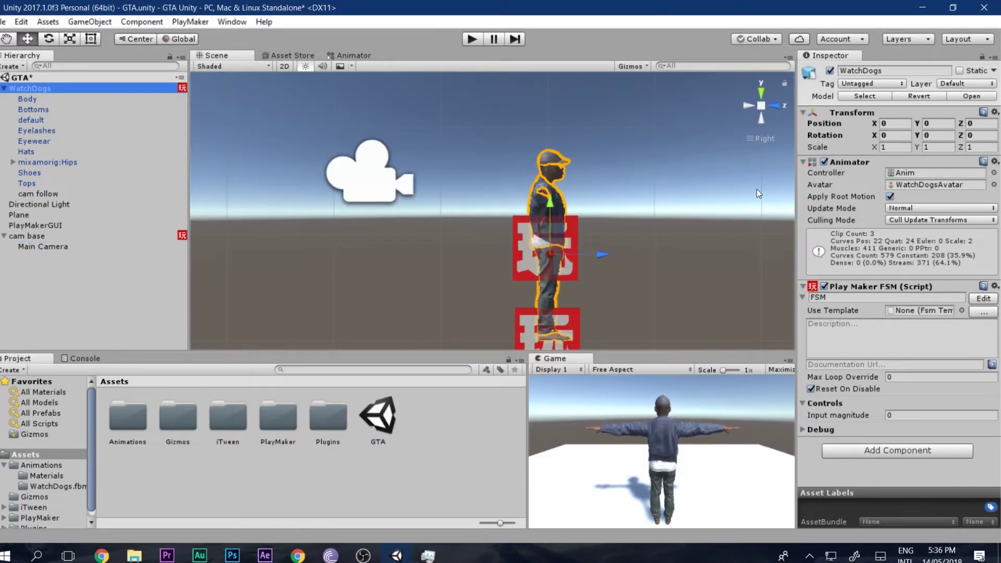
# Play-test the scene in a maximized Game view, walking the character forward, backward and sideways while orbiting the camera.
pyautogui.doubleClick(550, 358)
pyautogui.click(482, 39)
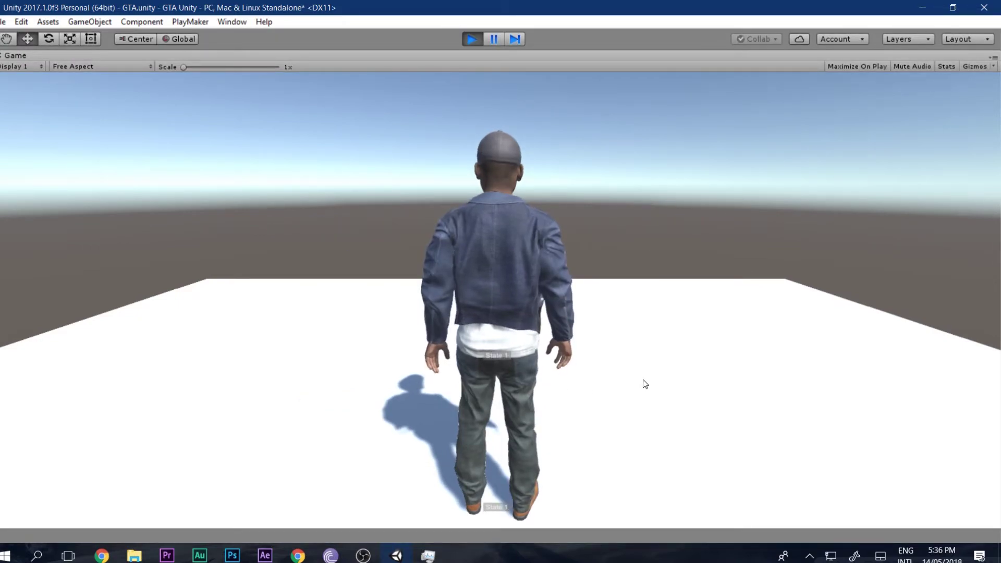
pyautogui.press('w')
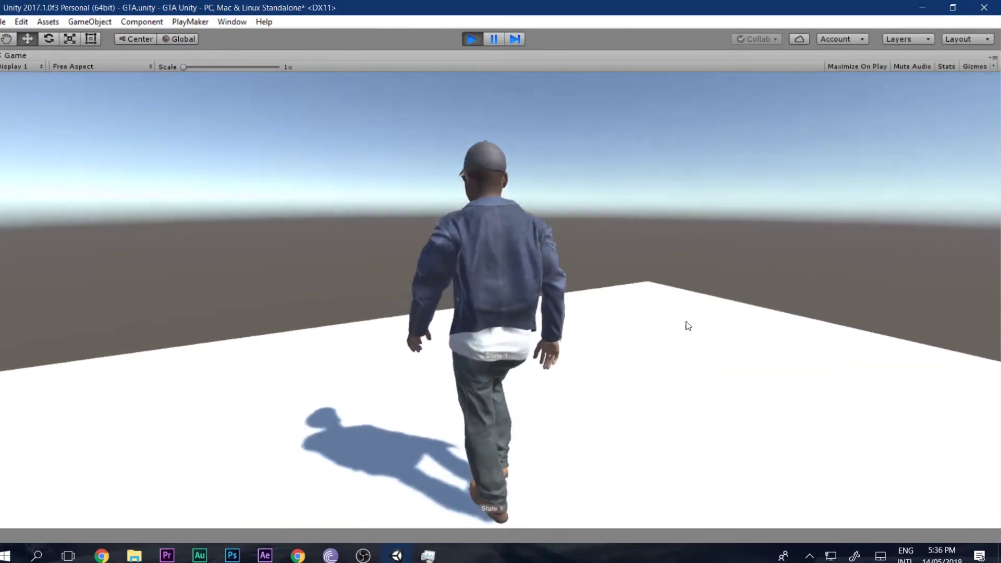
pyautogui.press('s')
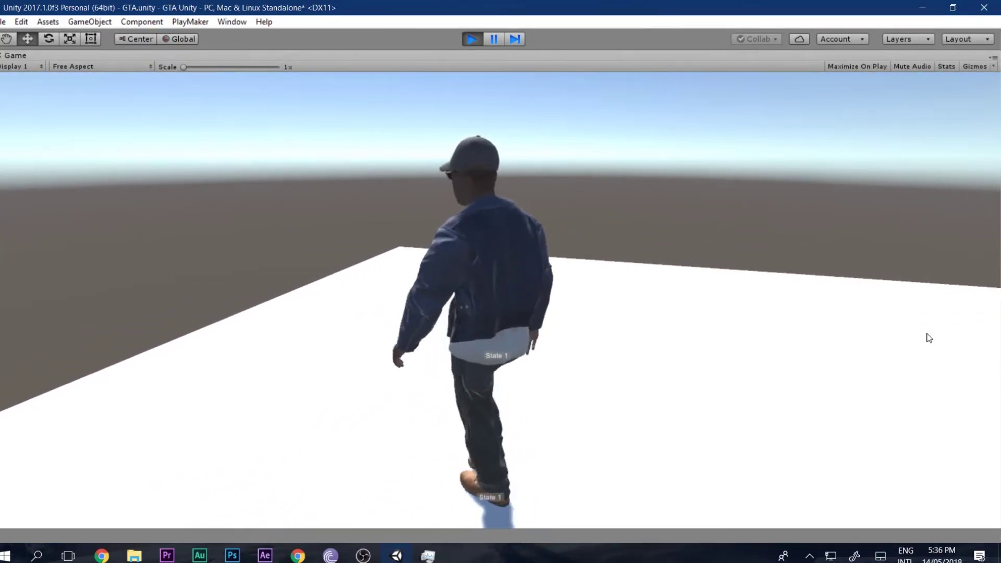
pyautogui.press('w')
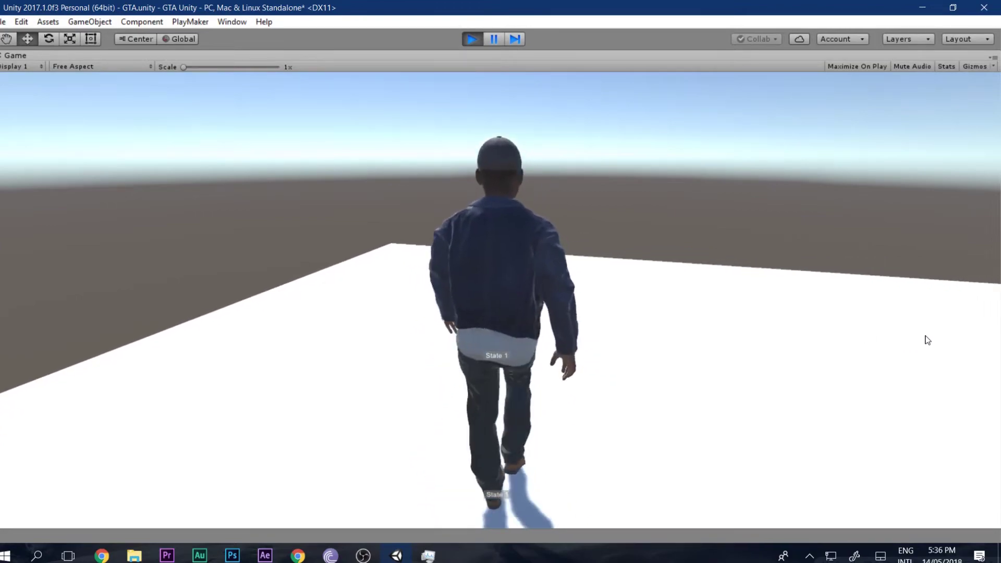
pyautogui.press('d')
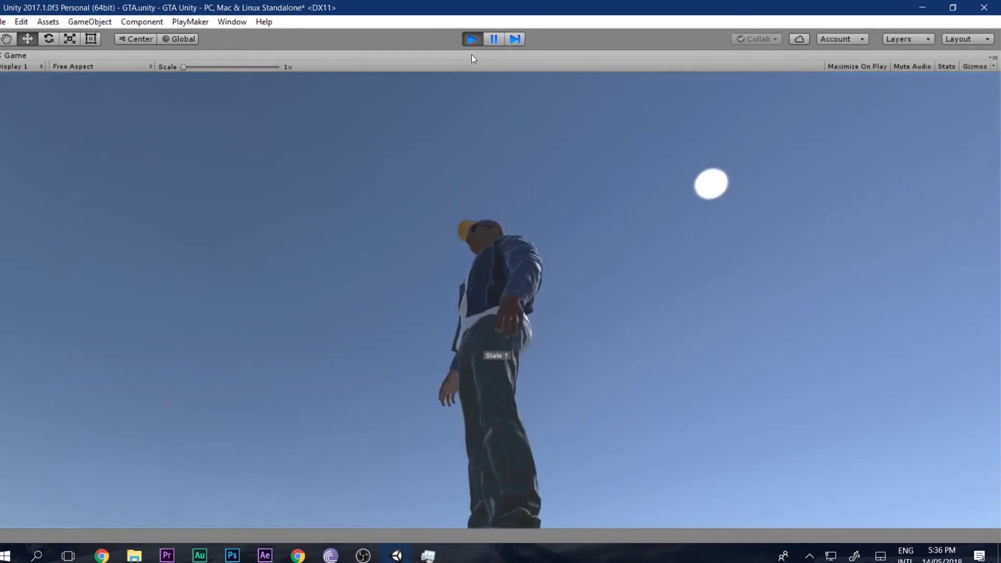
pyautogui.click(472, 39)
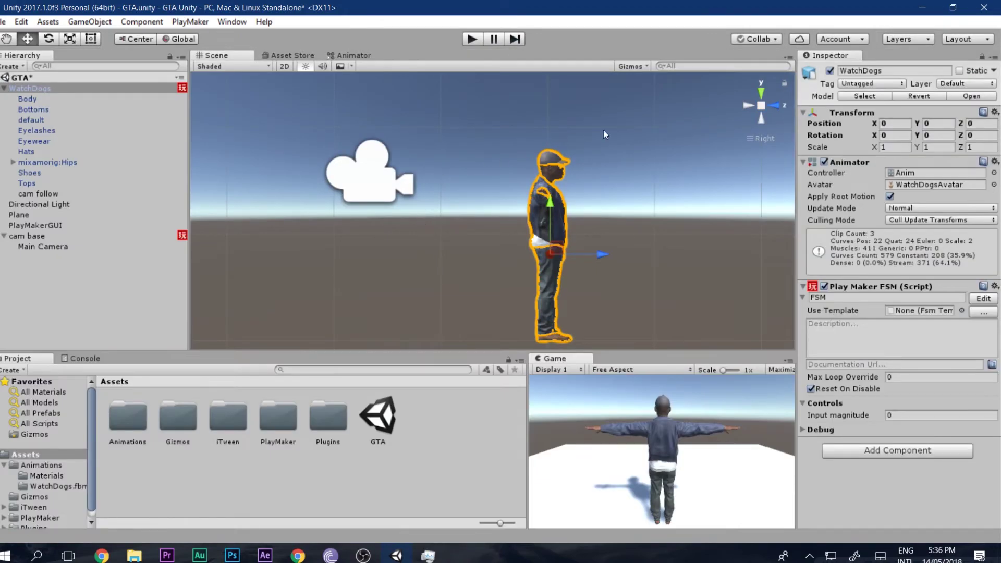
# Add a Character Controller component to WatchDogs.
pyautogui.click(749, 107)
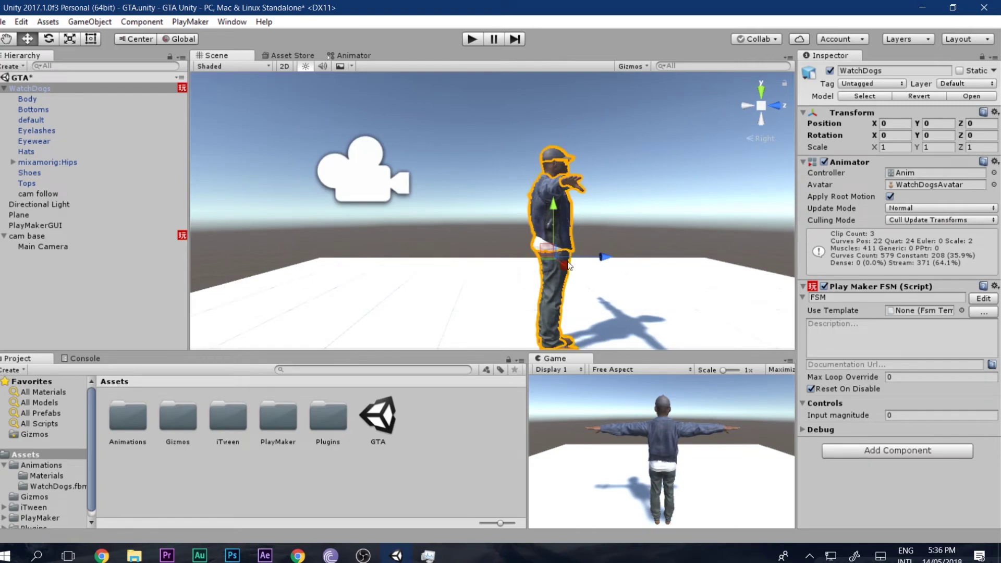
pyautogui.click(5, 89)
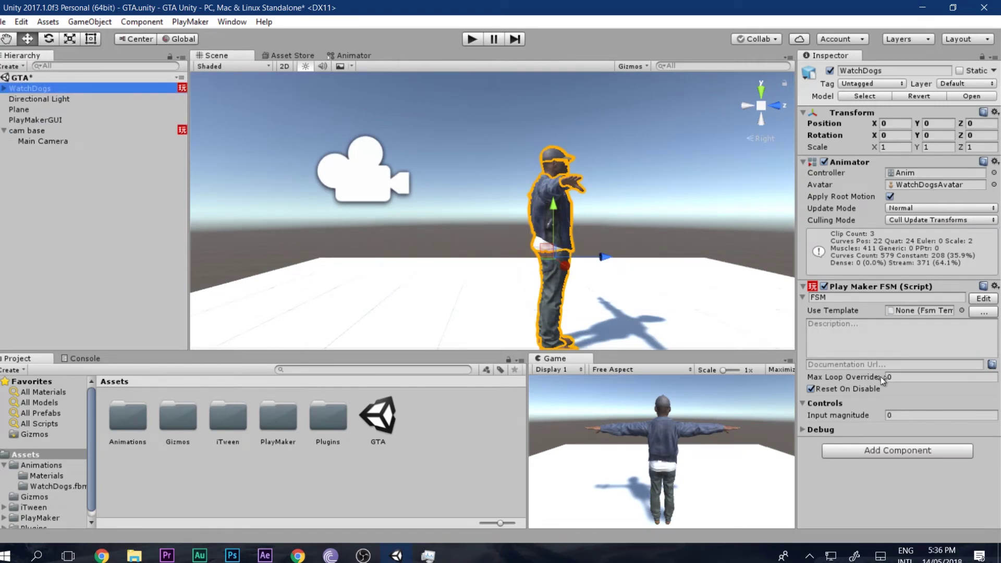
pyautogui.click(876, 452)
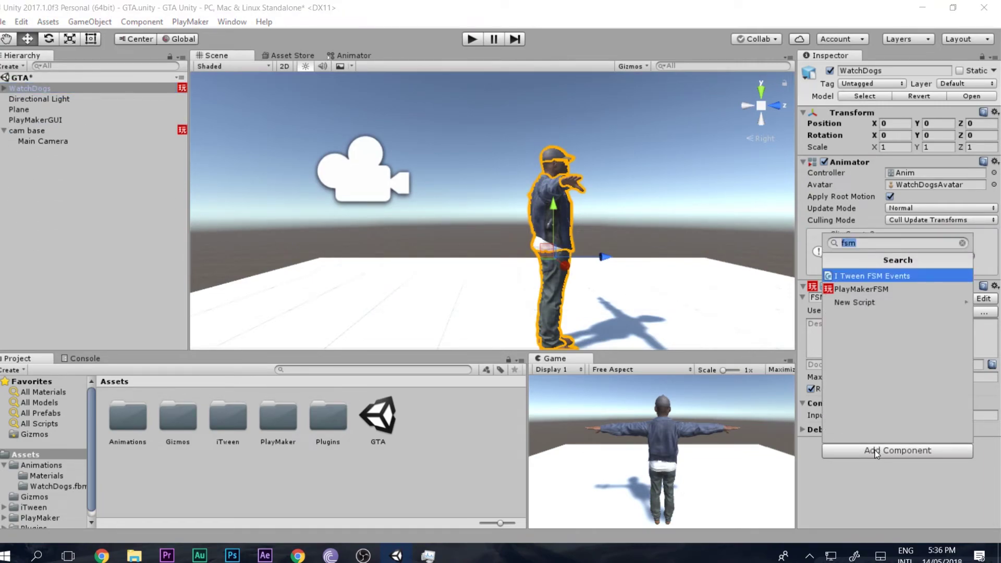
pyautogui.write('cha')
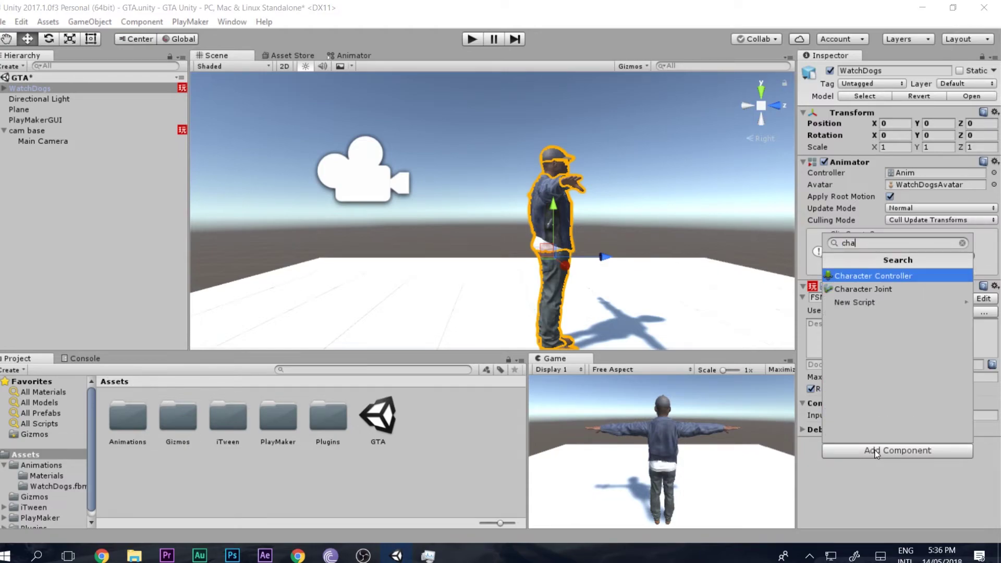
pyautogui.press('Return')
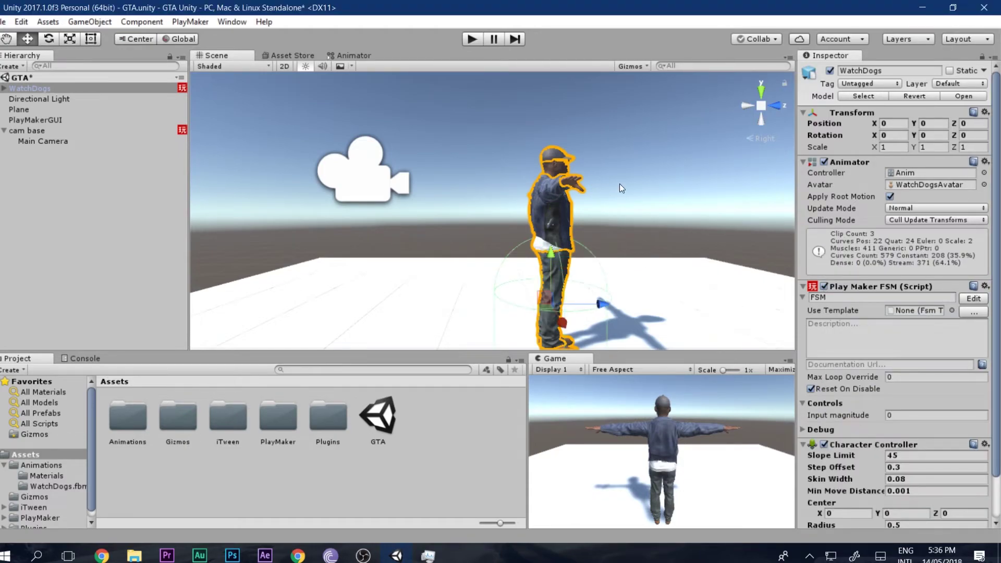
# Fit the Character Controller capsule to the WatchDogs body with Center Y 0.9, Radius 0.21 and Height 1.74.
pyautogui.click(763, 106)
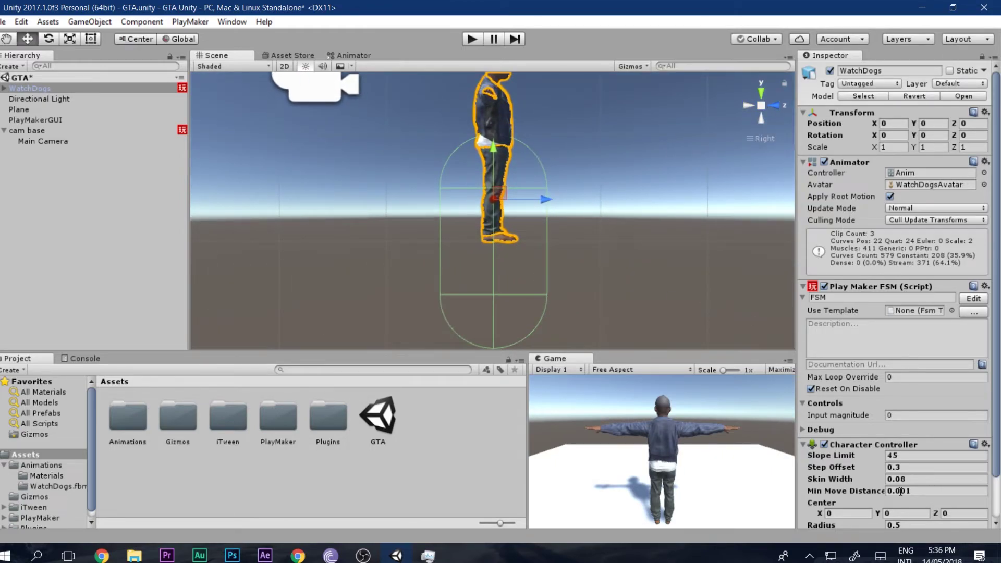
pyautogui.scroll(-1, 900, 491)
pyautogui.moveTo(879, 466); pyautogui.dragTo(900, 456)
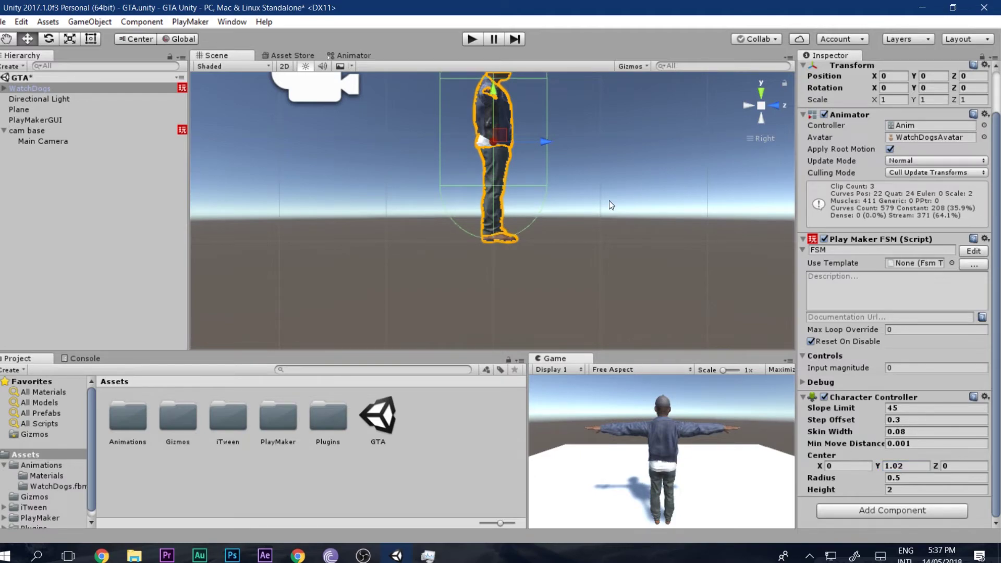
pyautogui.press('f')
pyautogui.moveTo(884, 487)
pyautogui.mouseDown()
pyautogui.moveTo(876, 491)
pyautogui.moveTo(874, 469)
pyautogui.mouseUp()
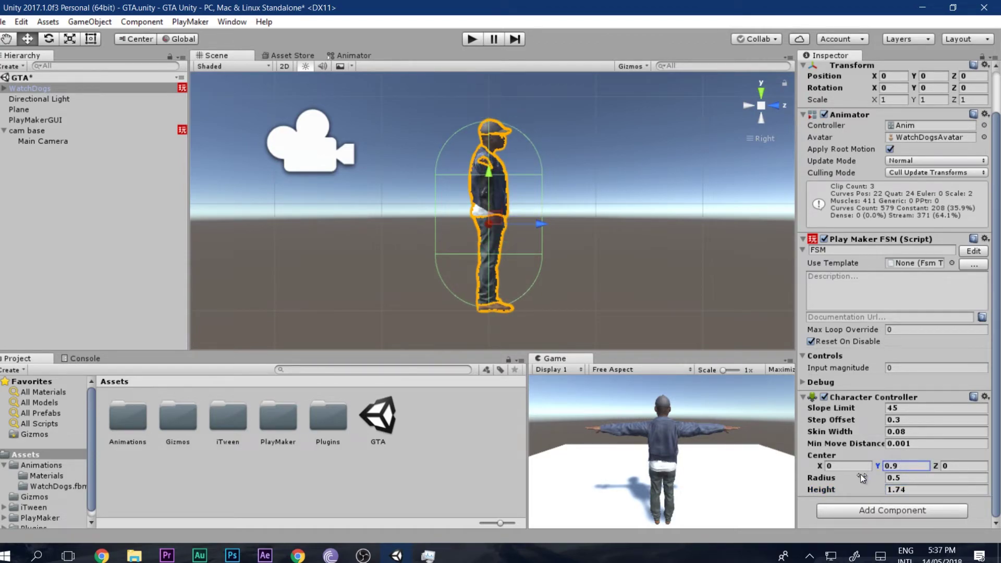
pyautogui.press('alt')
pyautogui.keyDown('alt'); pyautogui.moveTo(884, 478); pyautogui.dragTo(861, 476); pyautogui.keyUp('alt')
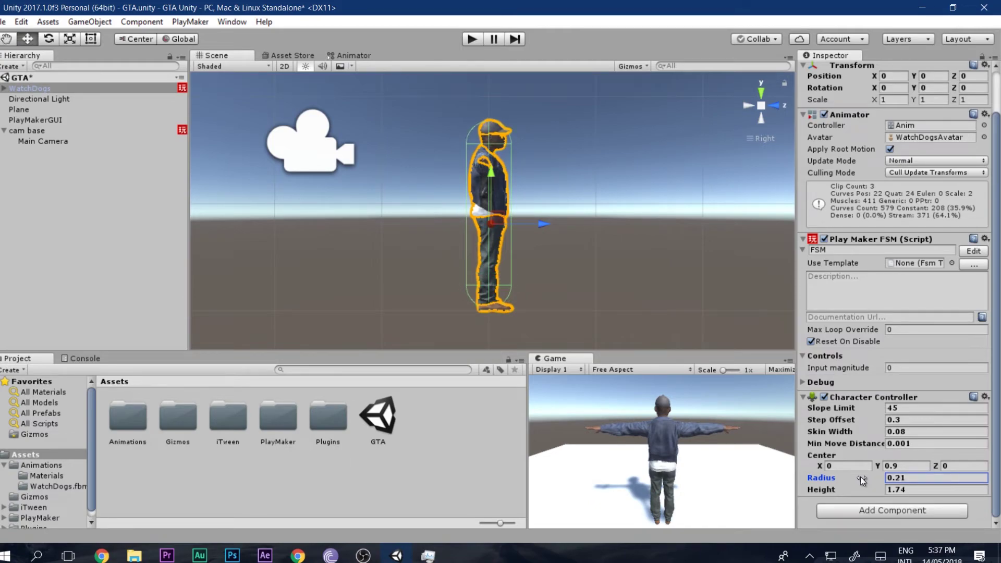
# Play-test the Character Controller by walking WatchDogs forward past the plane's edge in two runs, and stop the test.
pyautogui.click(746, 108)
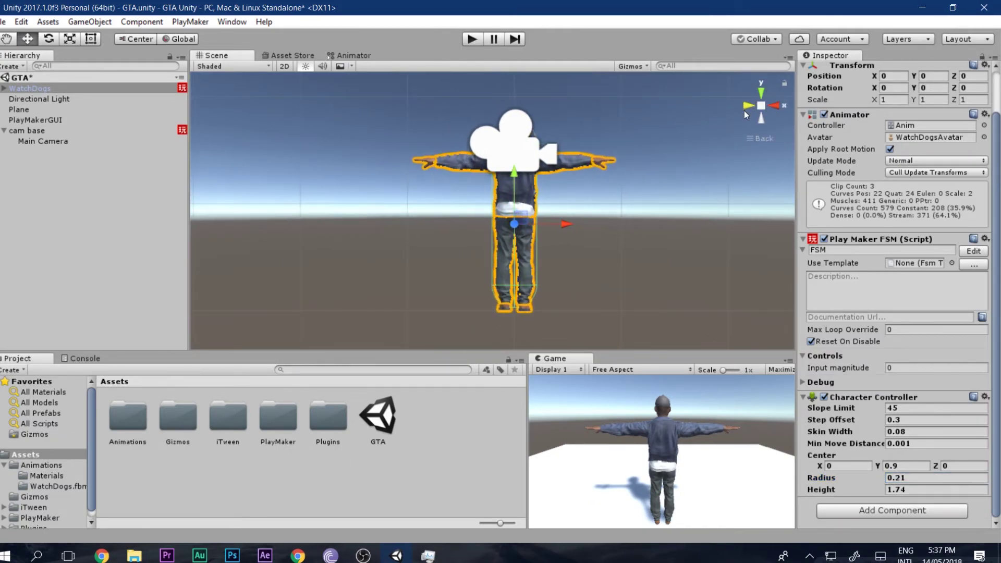
pyautogui.click(760, 109)
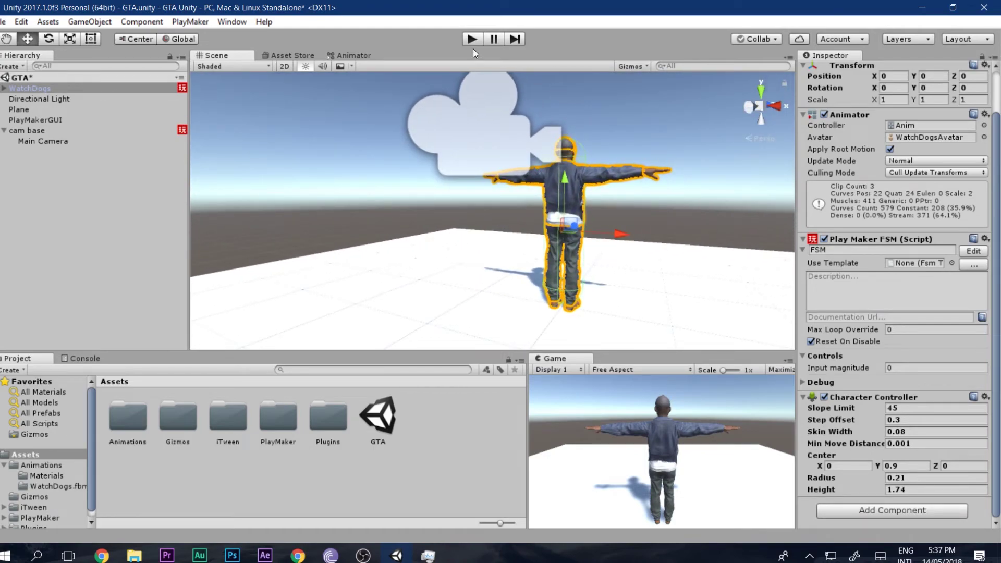
pyautogui.click(467, 41)
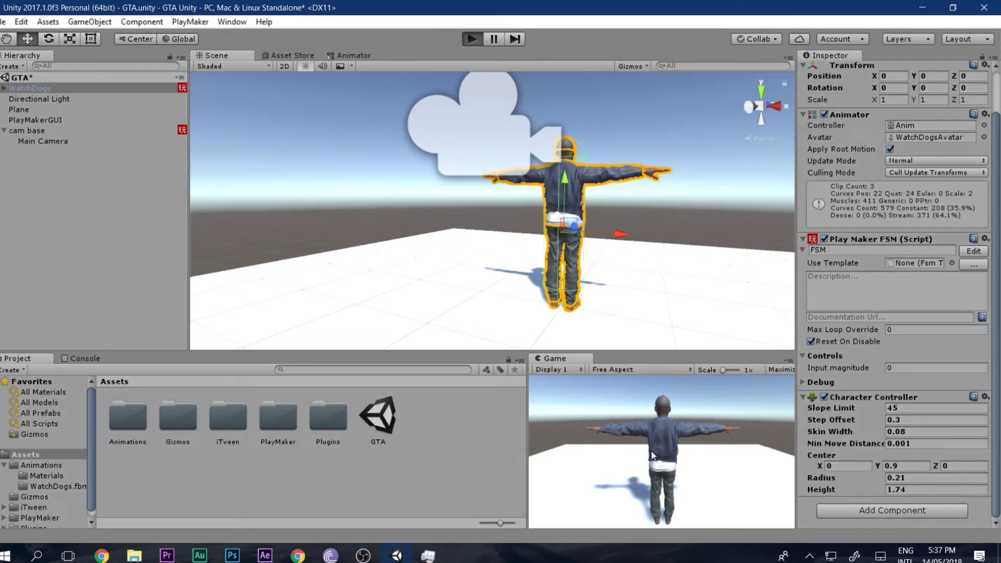
pyautogui.press('w')
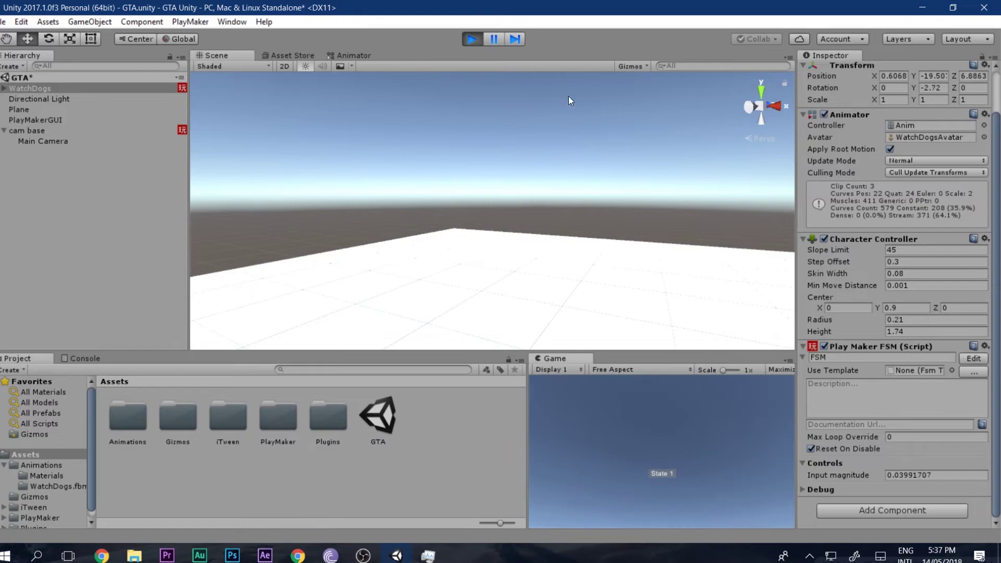
pyautogui.click(472, 38)
pyautogui.hotkey('ctrl', 'p')
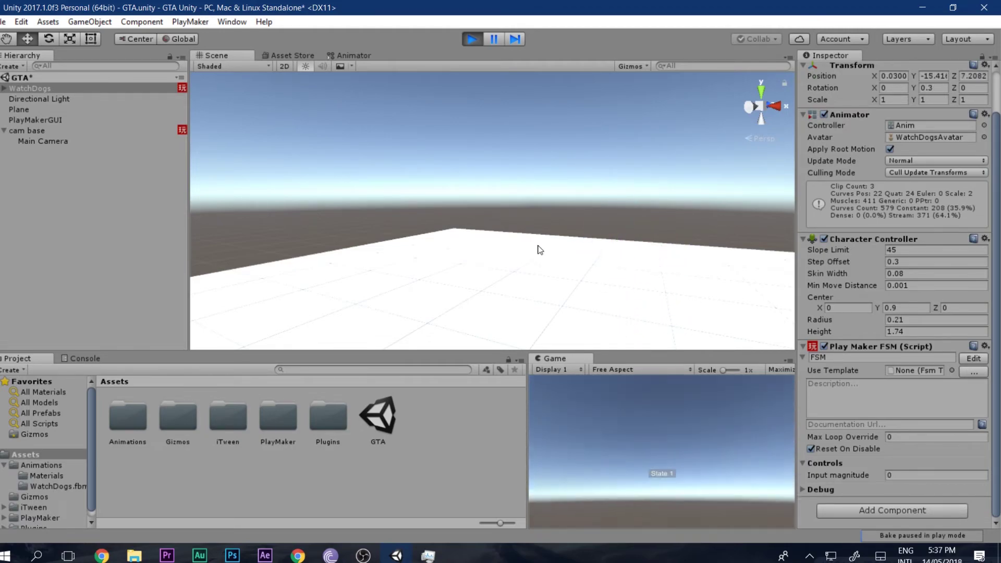
pyautogui.click(472, 39)
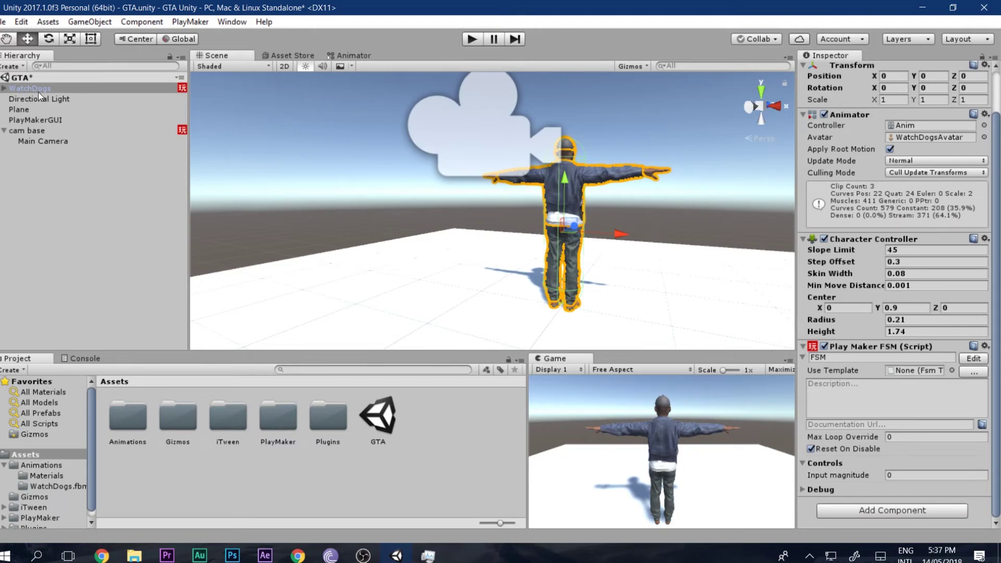
# Inspect the Loop Time and root motion import settings of the Idle, WalkFwdLoop and RunFwdLoop clips used by the Animator states.
pyautogui.click(347, 56)
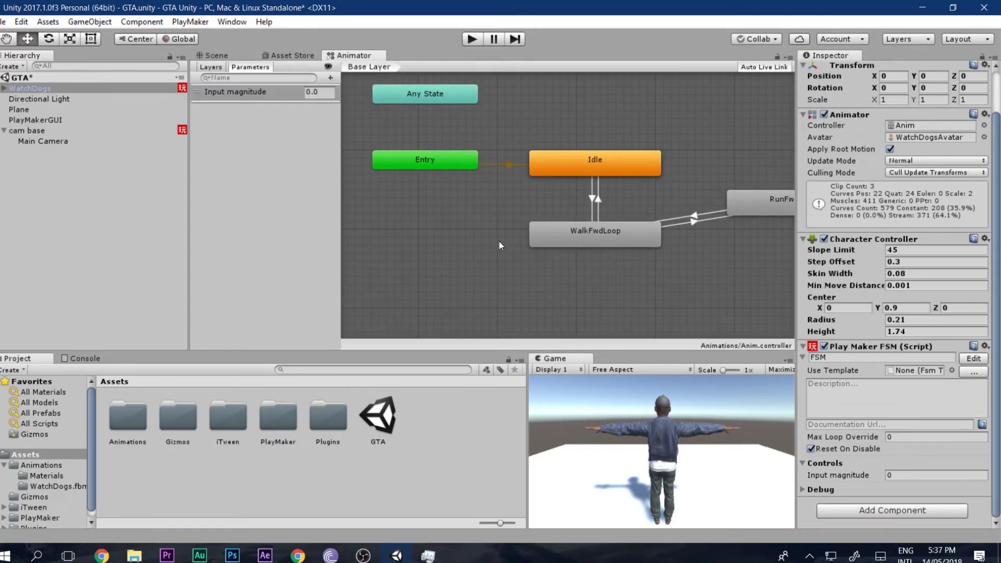
pyautogui.moveTo(509, 239); pyautogui.dragTo(364, 263, button='middle')
pyautogui.click(453, 191)
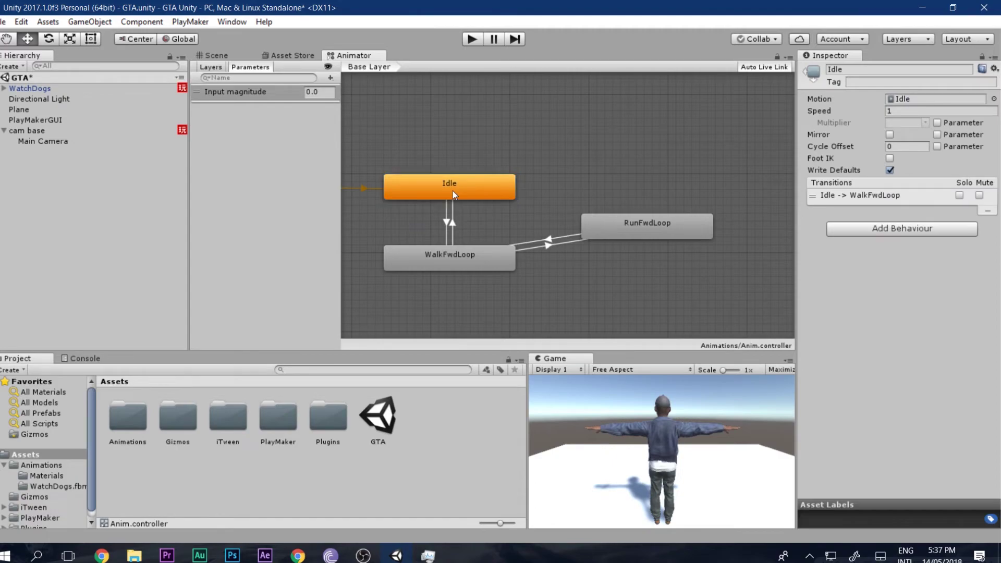
pyautogui.doubleClick(453, 191)
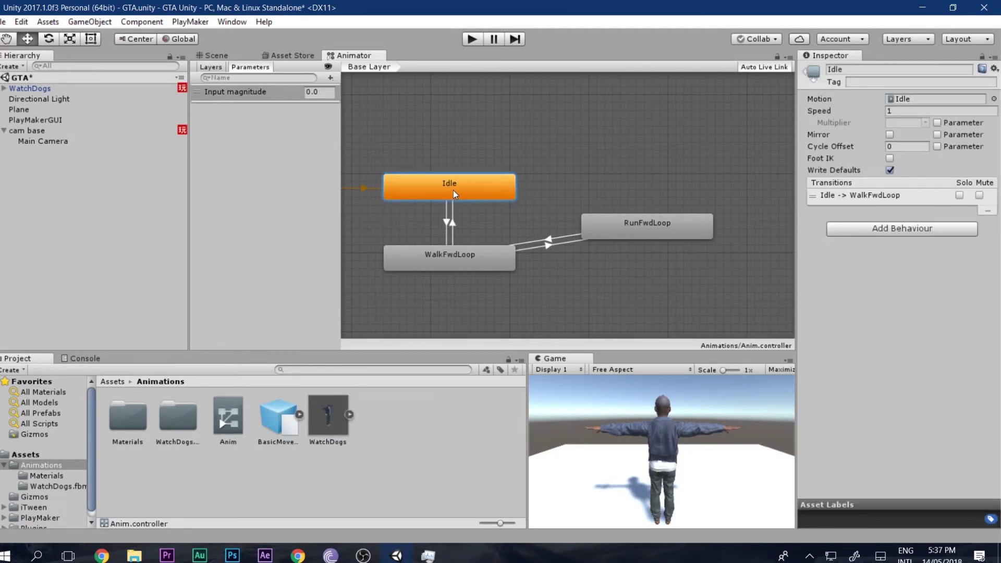
pyautogui.scroll(-15, 893, 202)
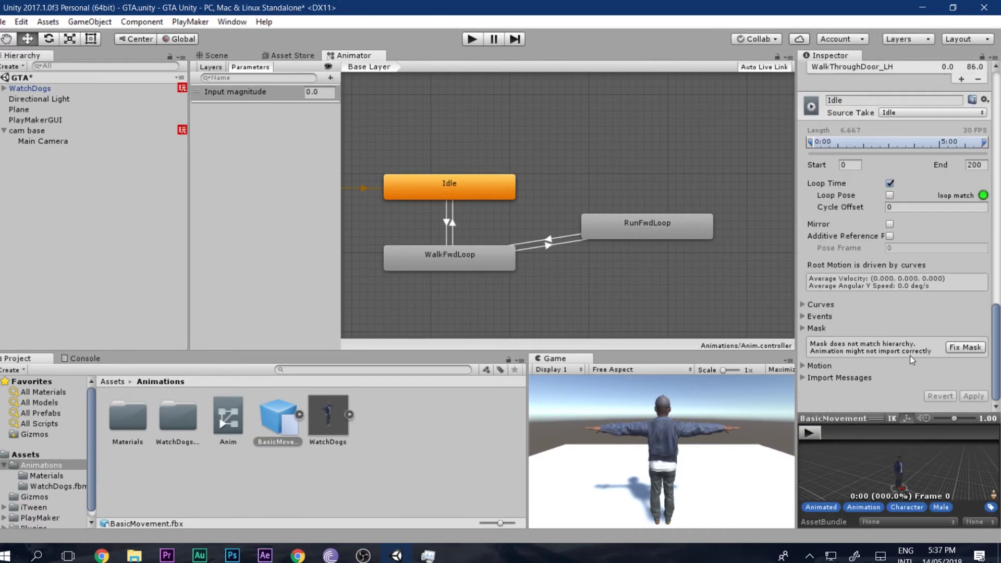
pyautogui.doubleClick(487, 249)
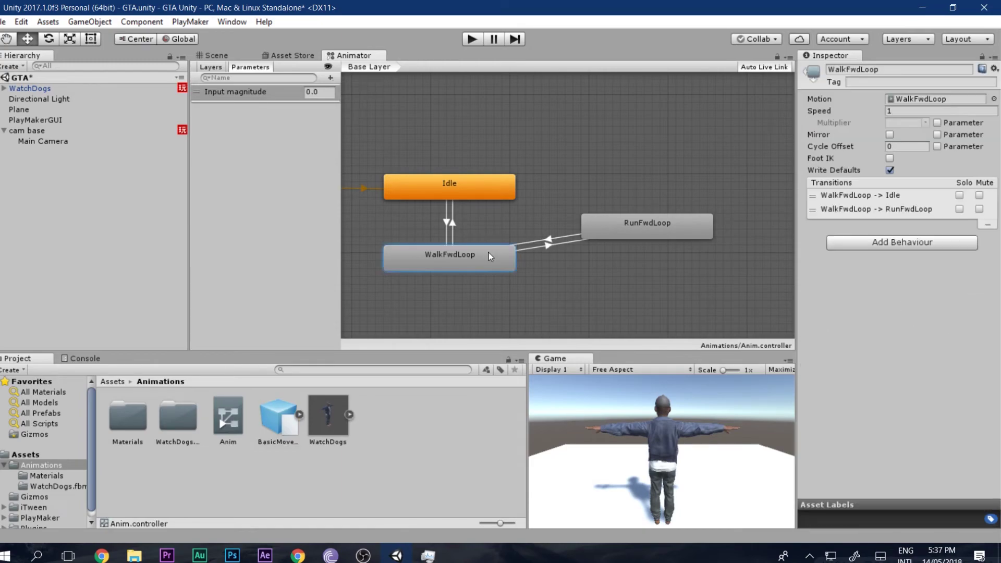
pyautogui.scroll(-10, 918, 348)
pyautogui.scroll(-6, 918, 344)
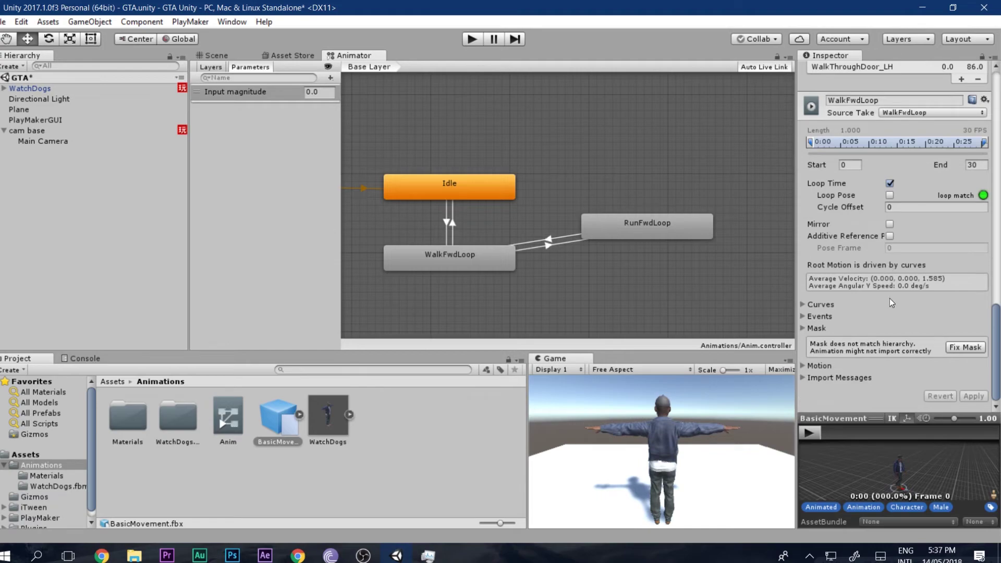
pyautogui.doubleClick(656, 236)
pyautogui.scroll(-10, 933, 290)
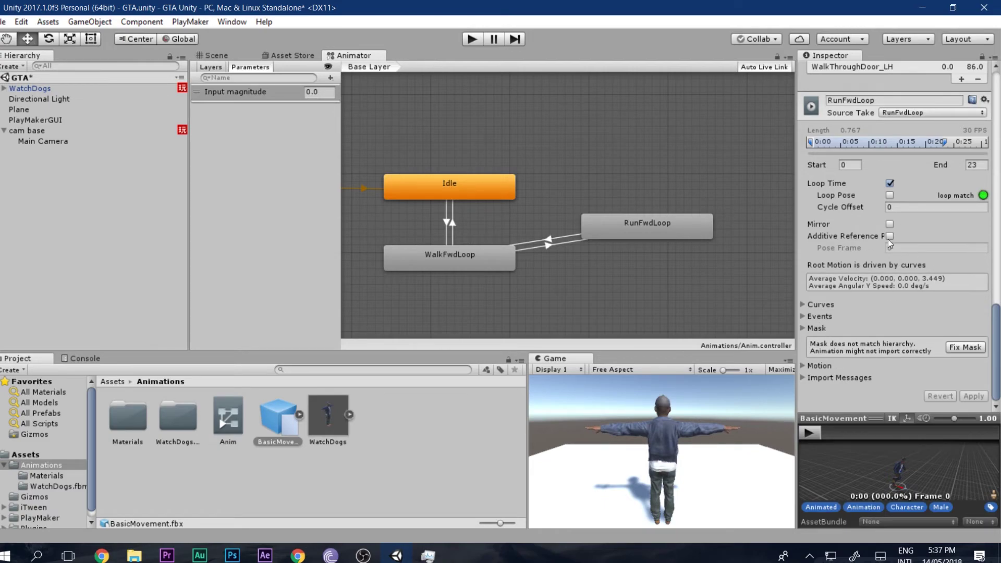
pyautogui.click(393, 299)
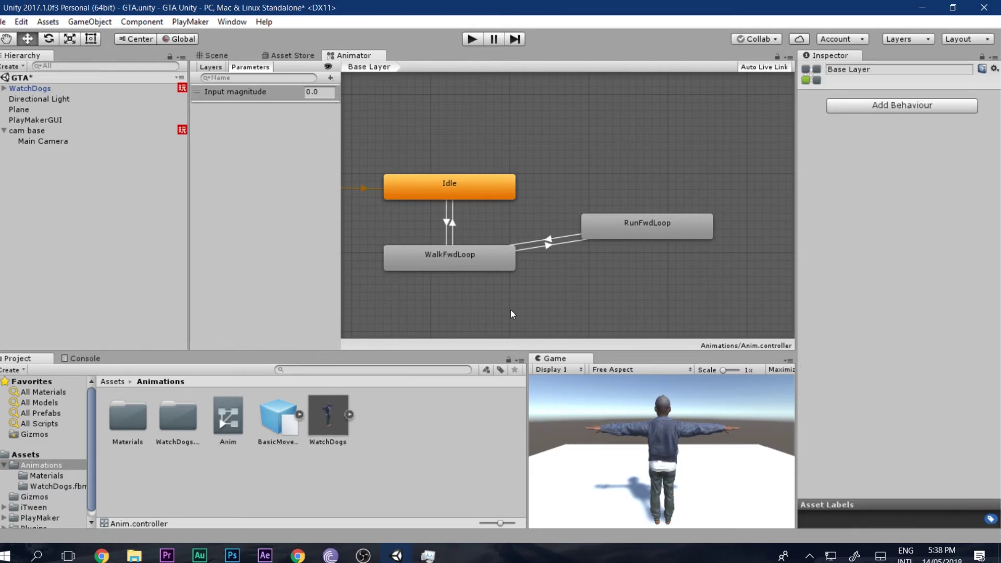
# Create 3D cubes in the scene and arrange them as a twelve-step staircase beside the WatchDogs character.
pyautogui.click(217, 56)
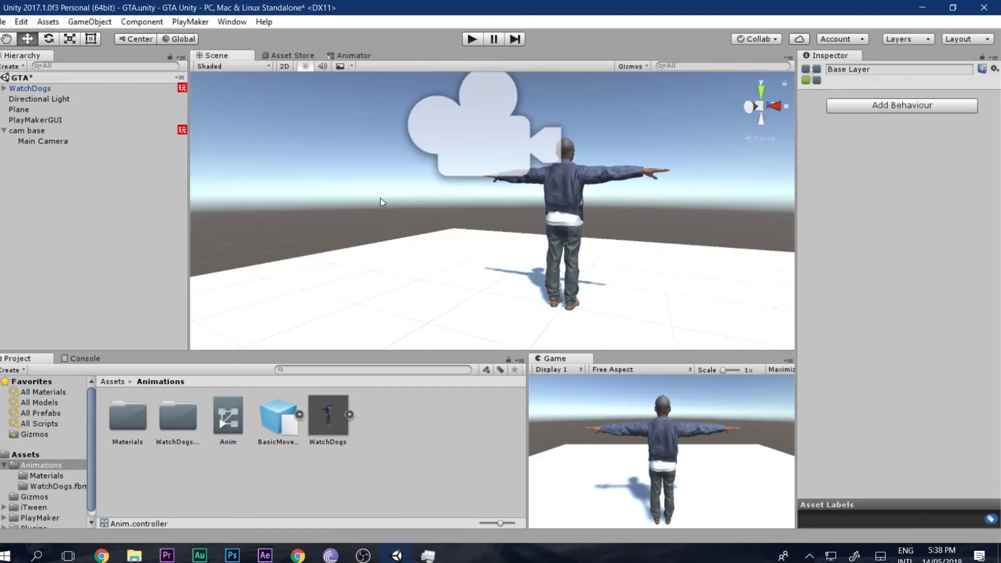
pyautogui.rightClick(106, 226)
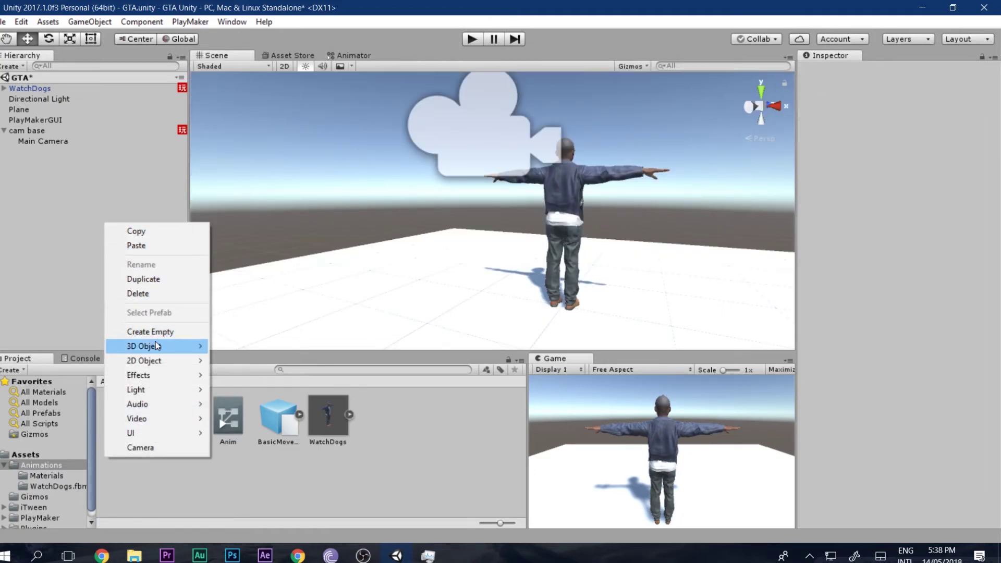
pyautogui.click(80, 348)
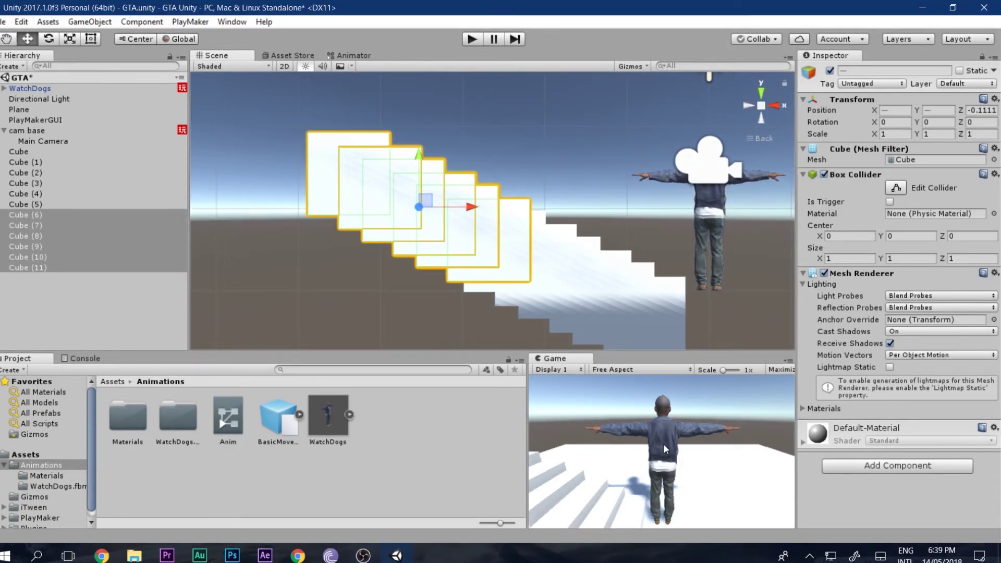
# Play-test the scene in a maximized Game view, walking WatchDogs up the cube staircase and around the plane while orbiting the camera.
pyautogui.hotkey('shift', 'space')
pyautogui.click(470, 36)
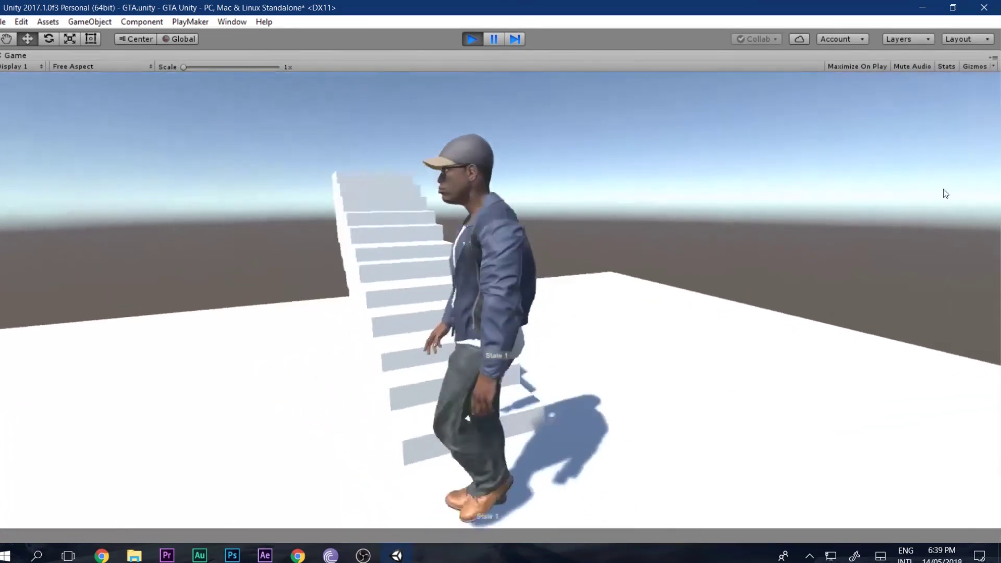
pyautogui.press('w')
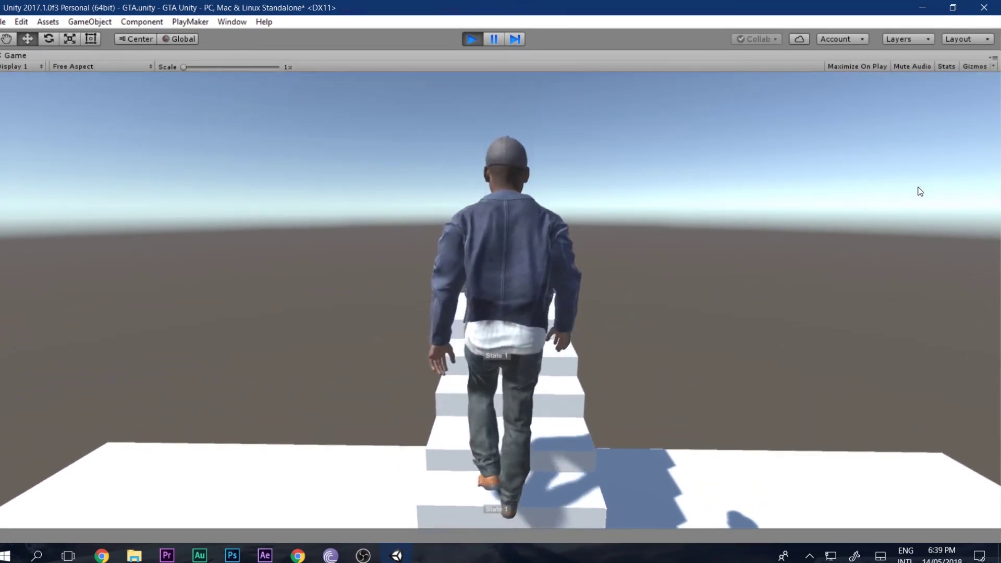
pyautogui.press('w')
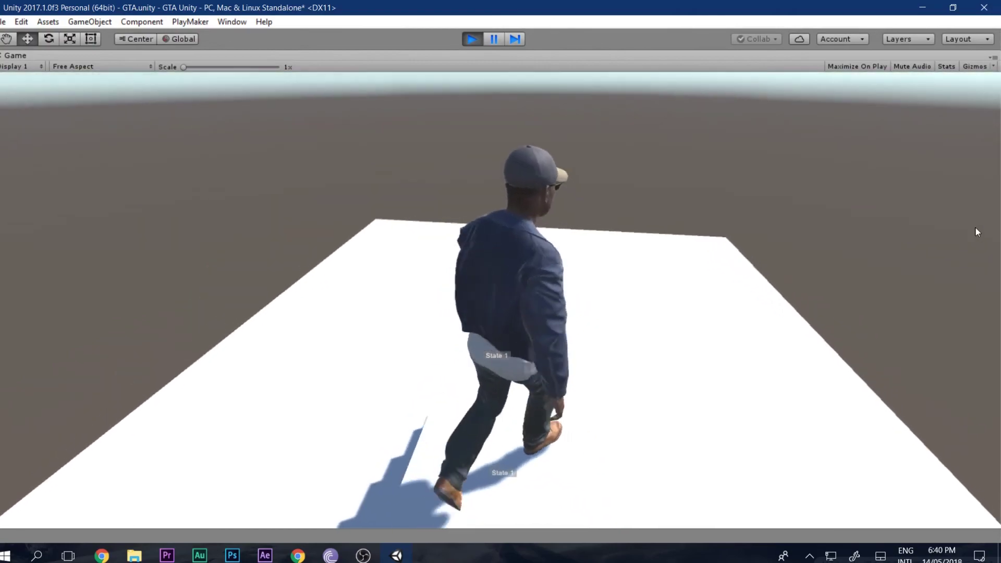
pyautogui.press('w')
pyautogui.press('w')
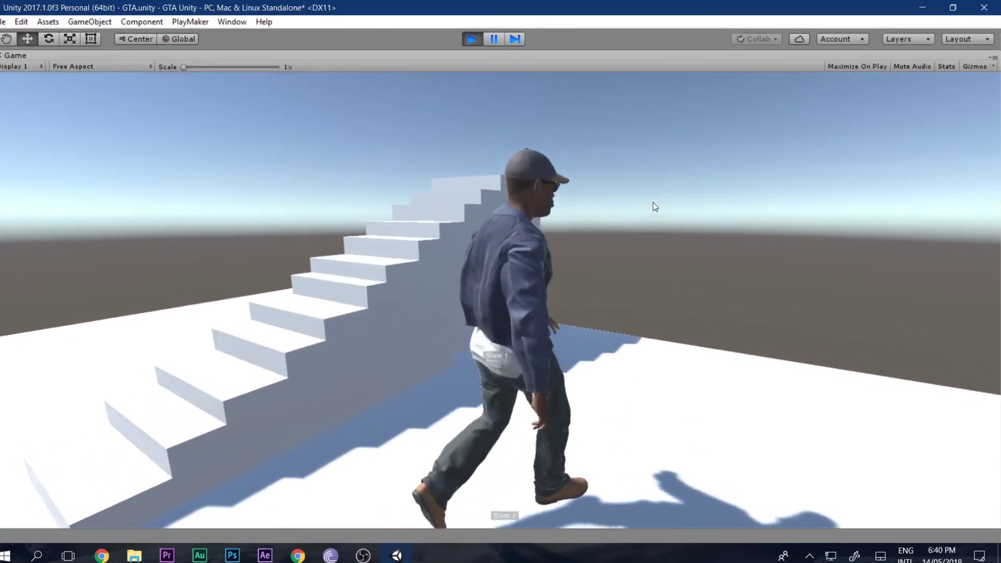
pyautogui.press('w')
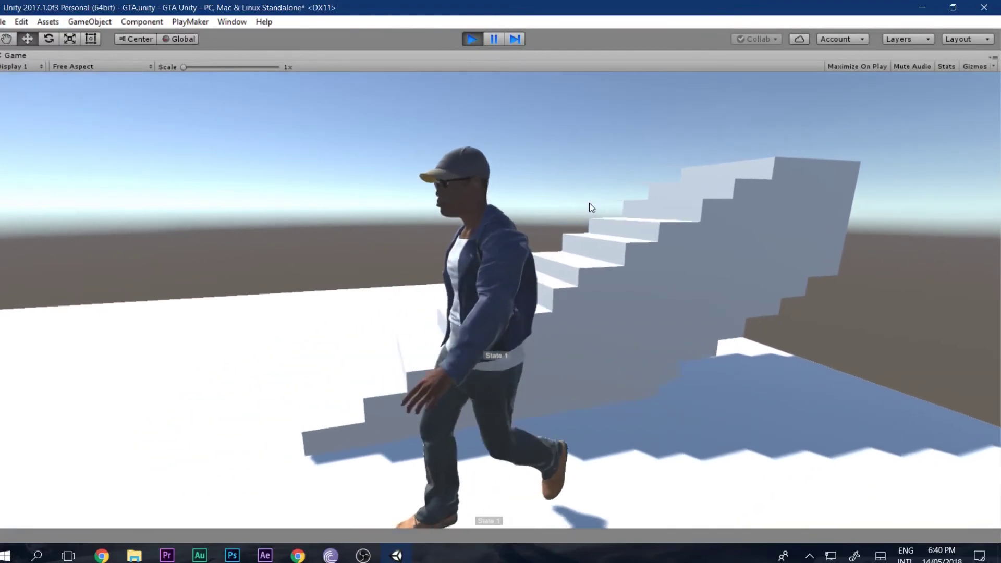
pyautogui.press('w')
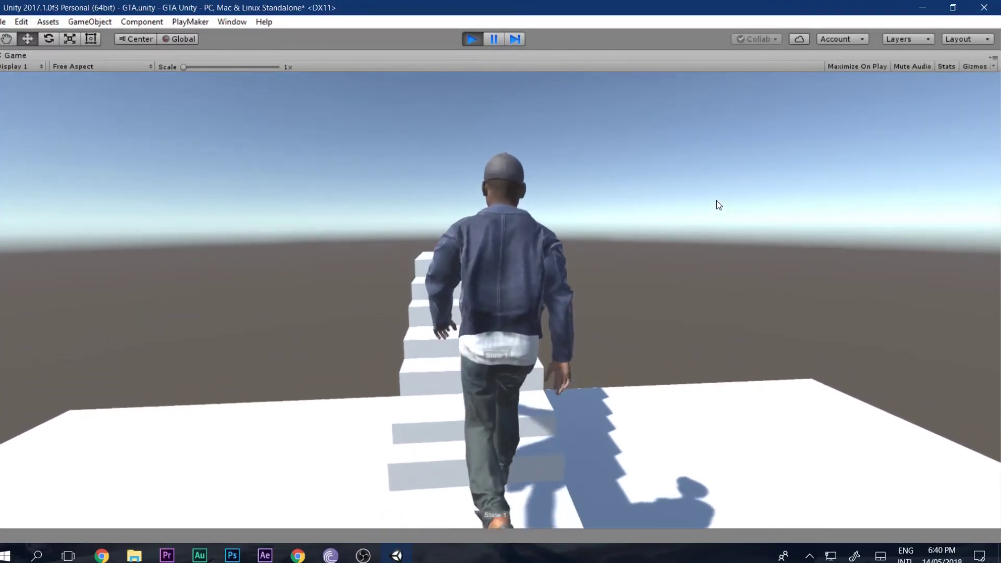
pyautogui.press('w')
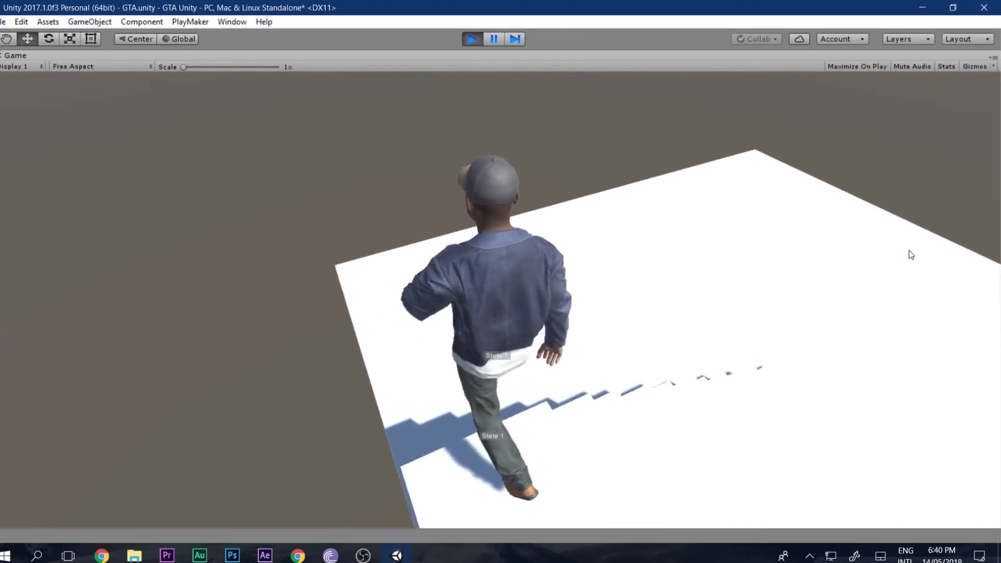
pyautogui.press('w')
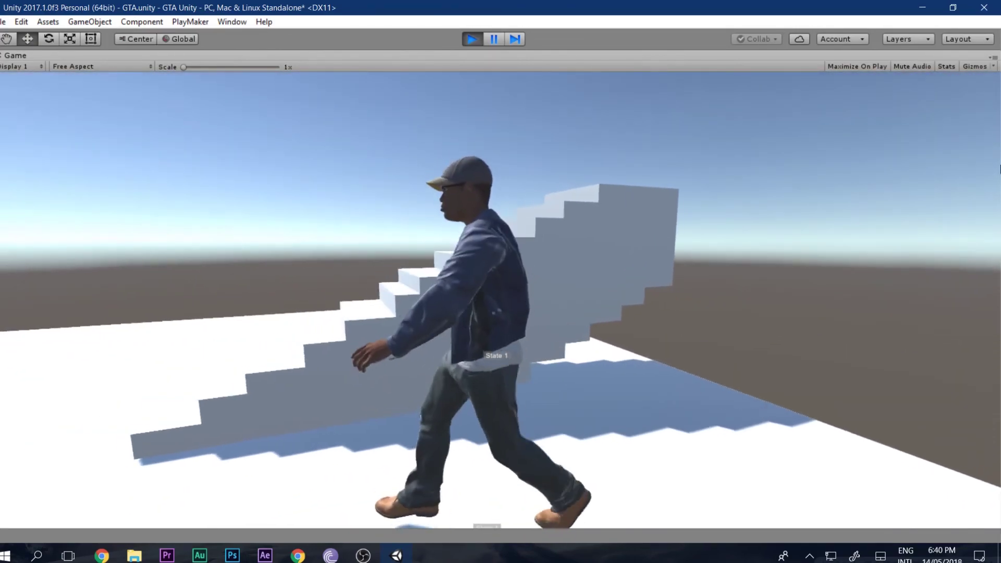
pyautogui.press('w')
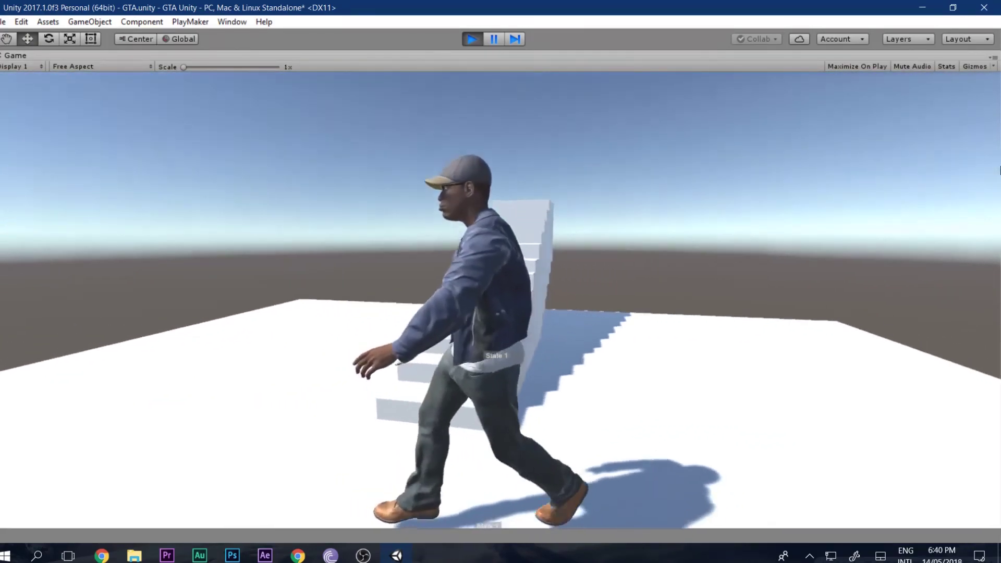
pyautogui.press('w')
pyautogui.press('w')
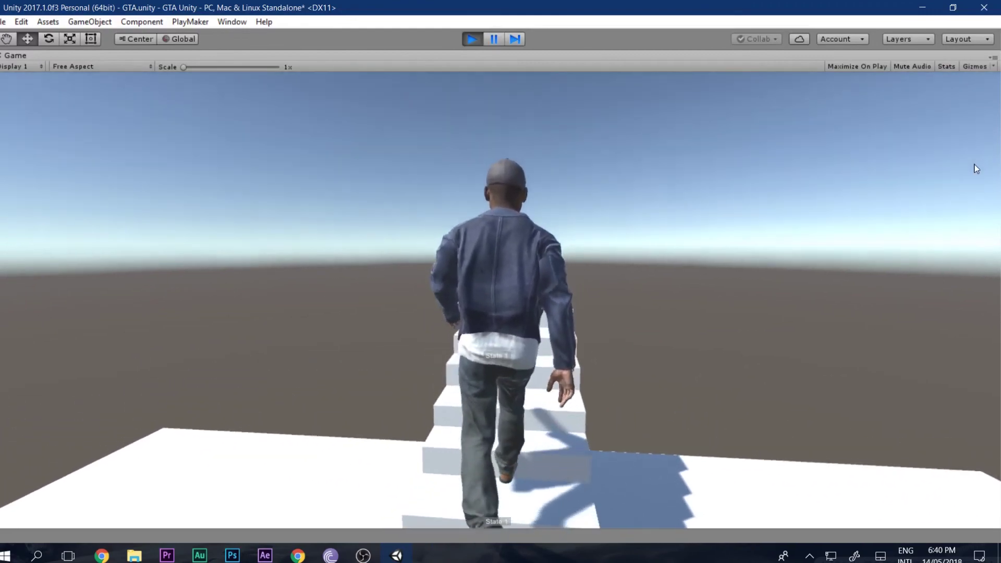
pyautogui.press('w')
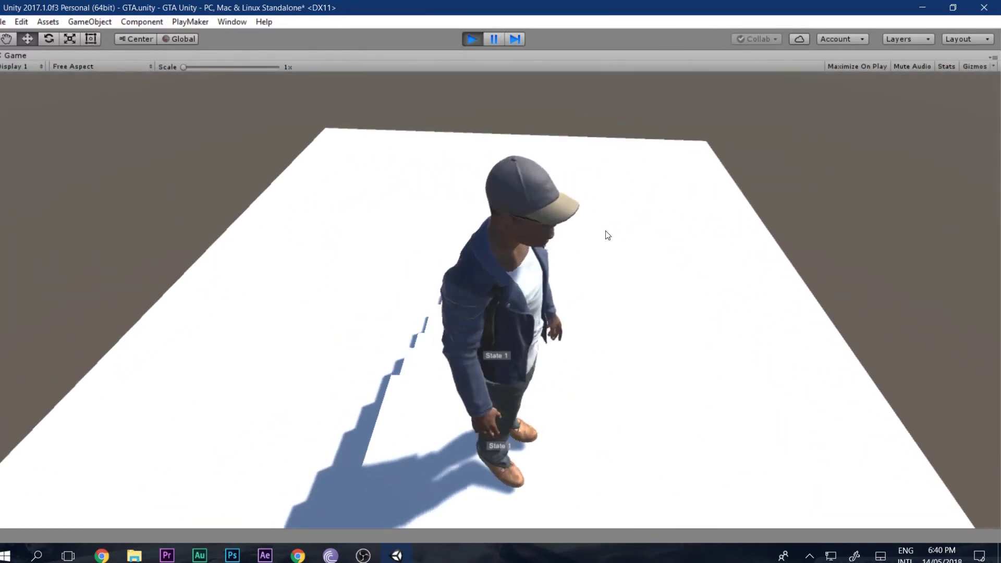
pyautogui.press('w')
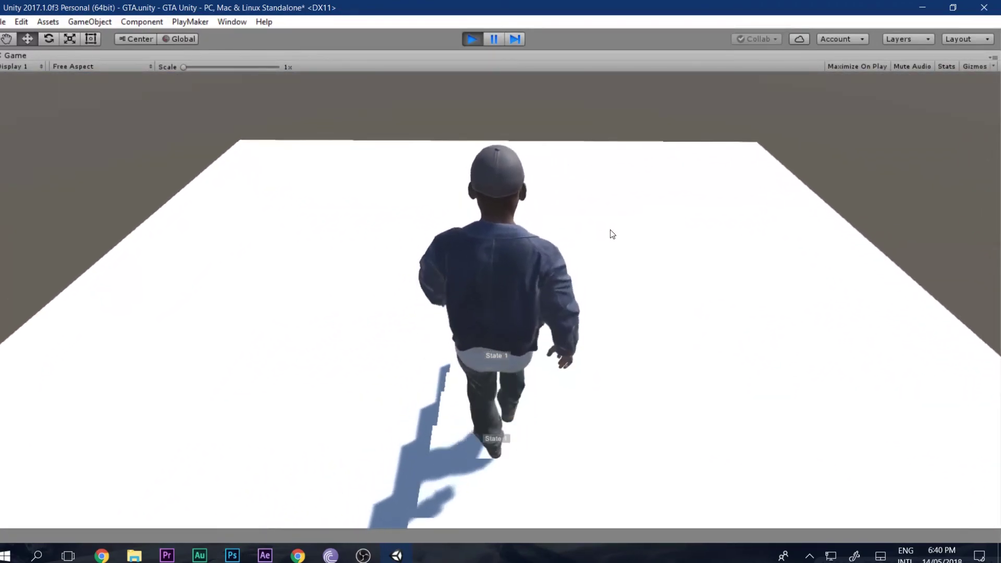
pyautogui.press('w')
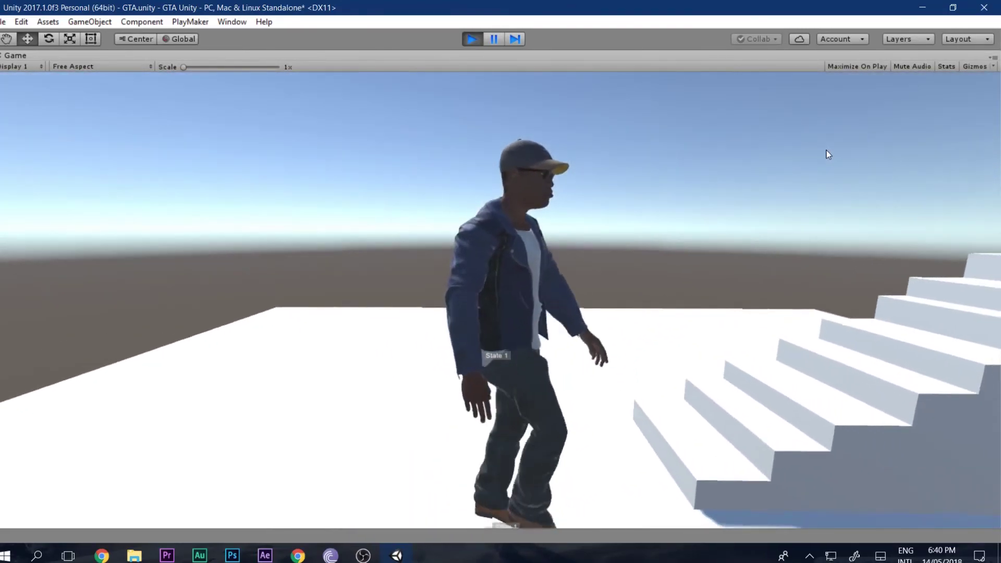
pyautogui.press('w')
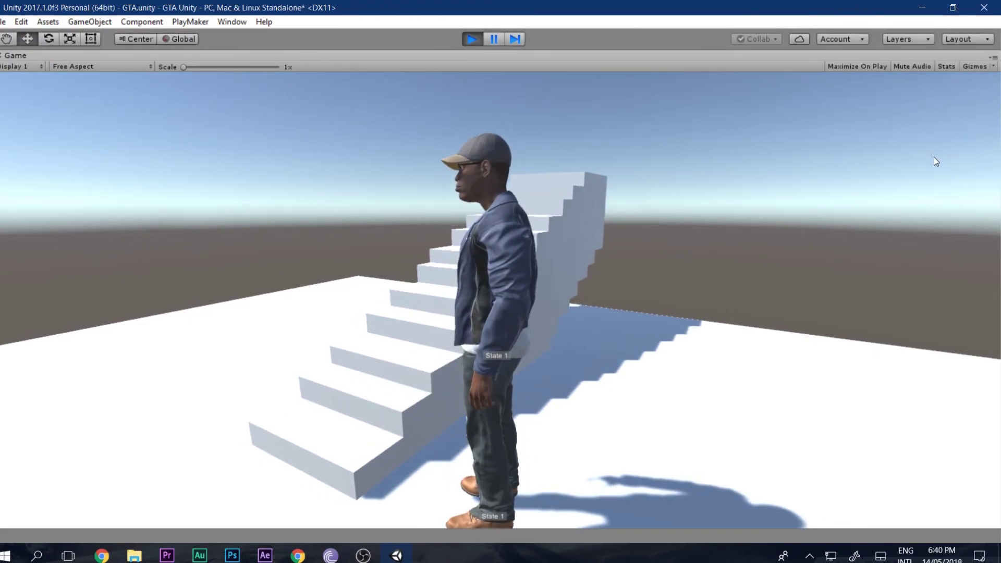
pyautogui.press('w')
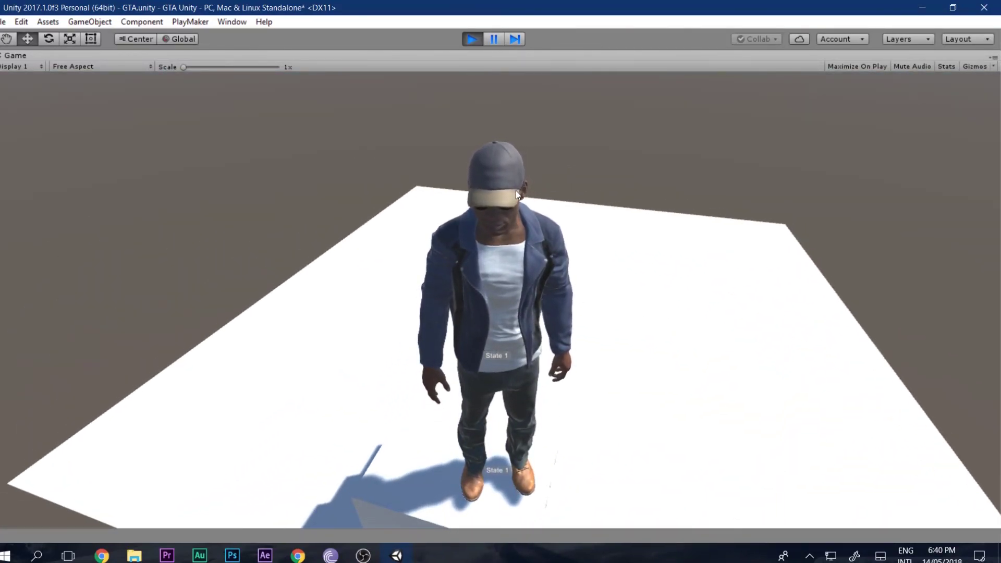
pyautogui.press('w')
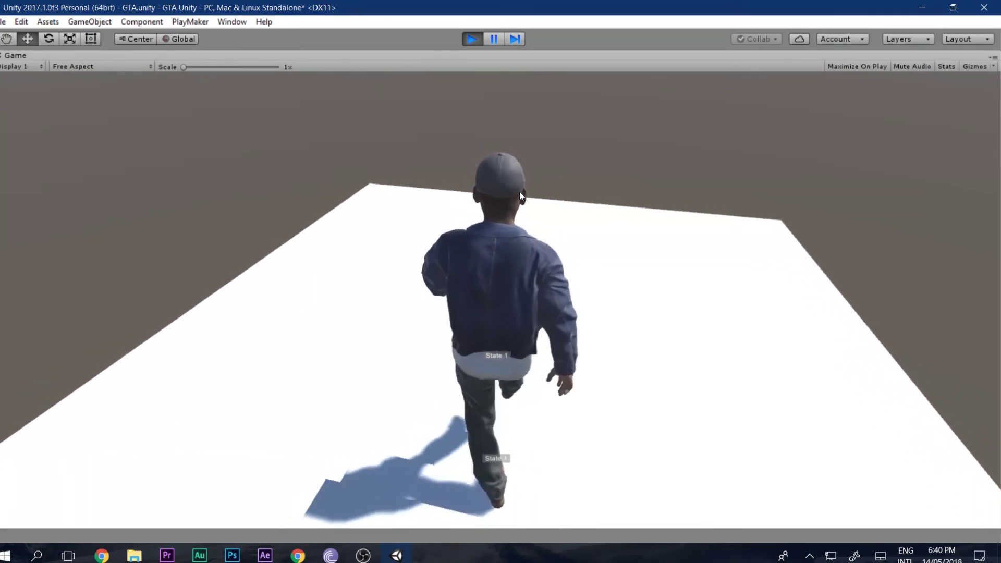